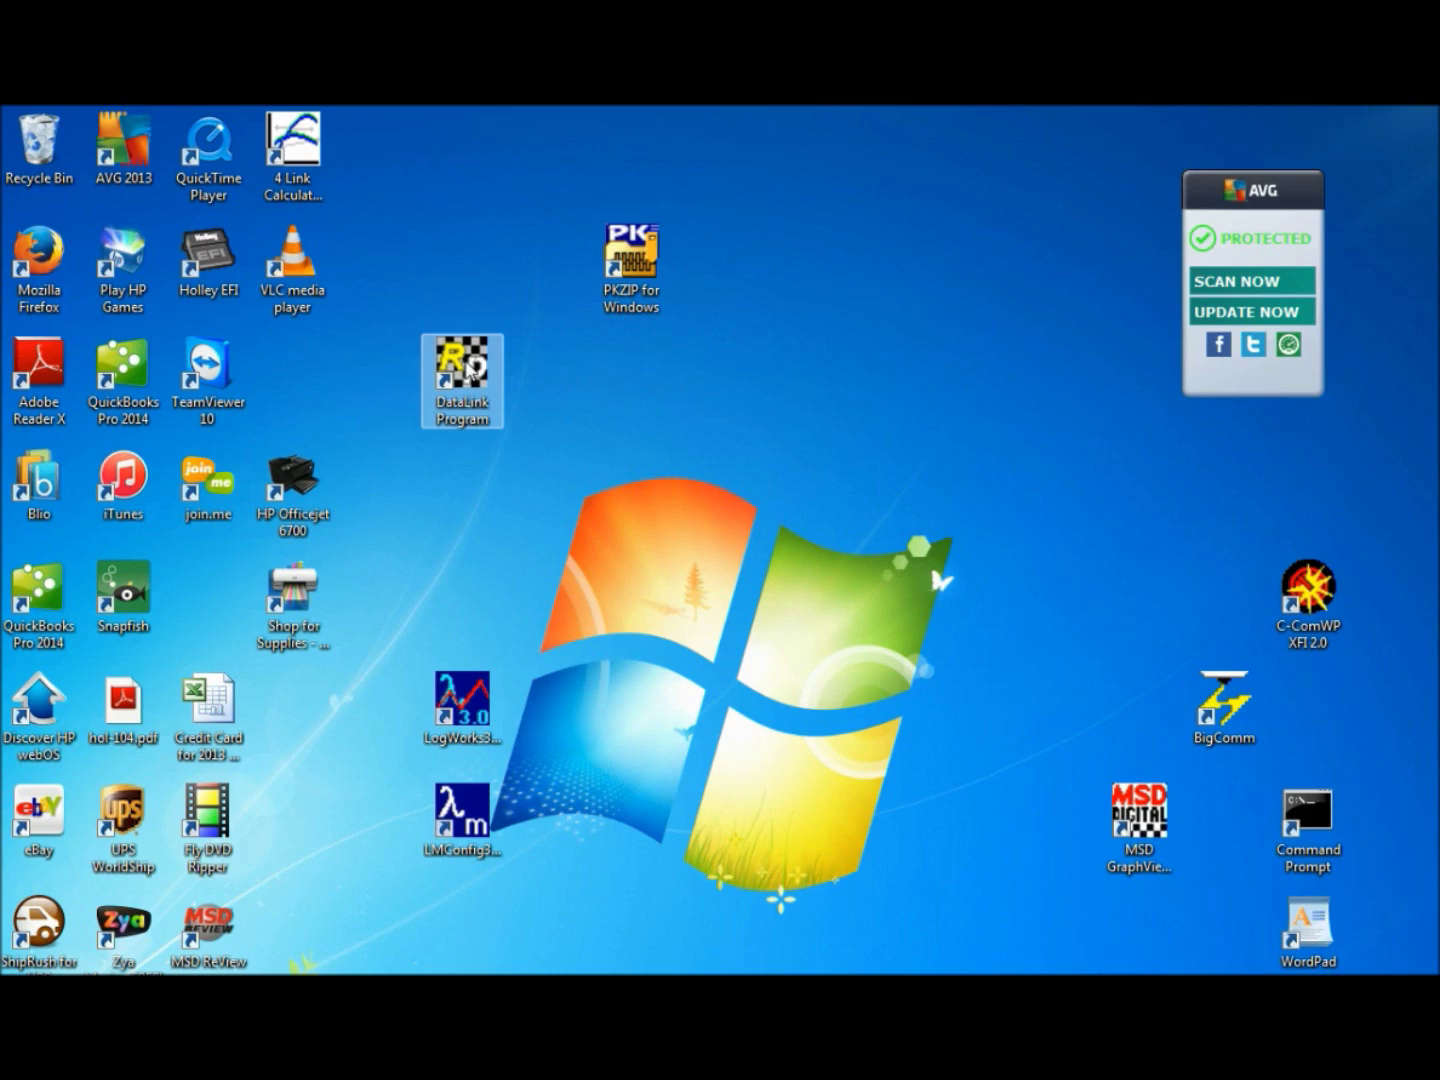
Launch Racepak DataLink II 4.3.2 from the DataLink Program desktop shortcut
{"action": "double_click", "coordinate": [470, 368]}
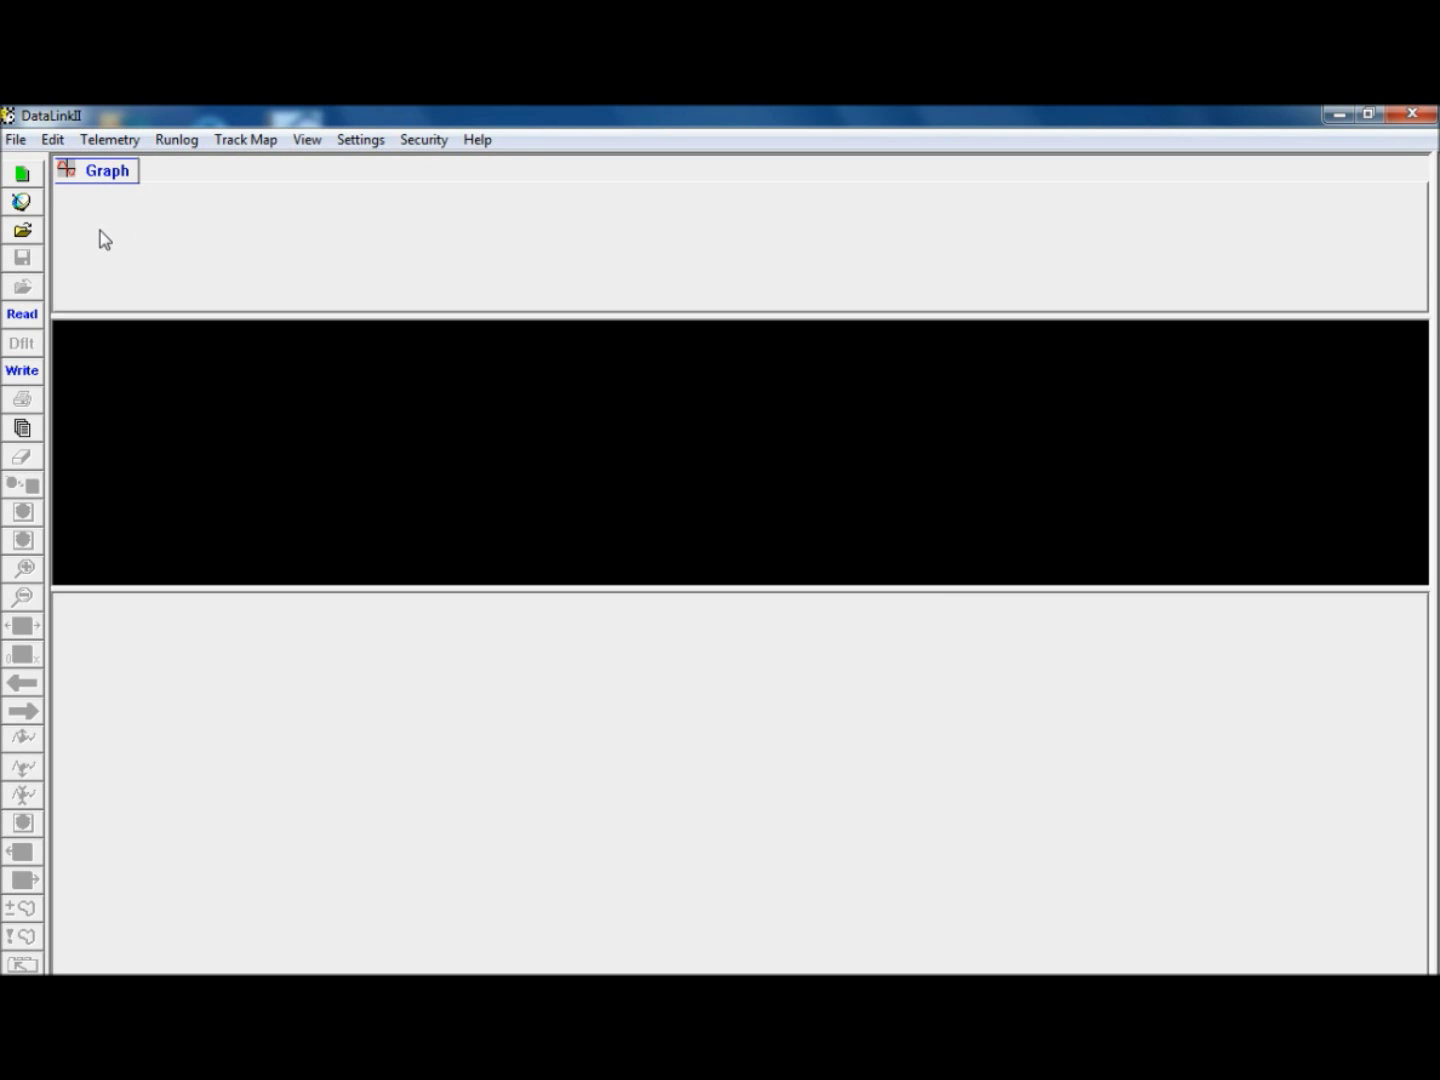
Load the mark-sports car configuration from the Sportsman folder
{"action": "left_click", "coordinate": [18, 140]}
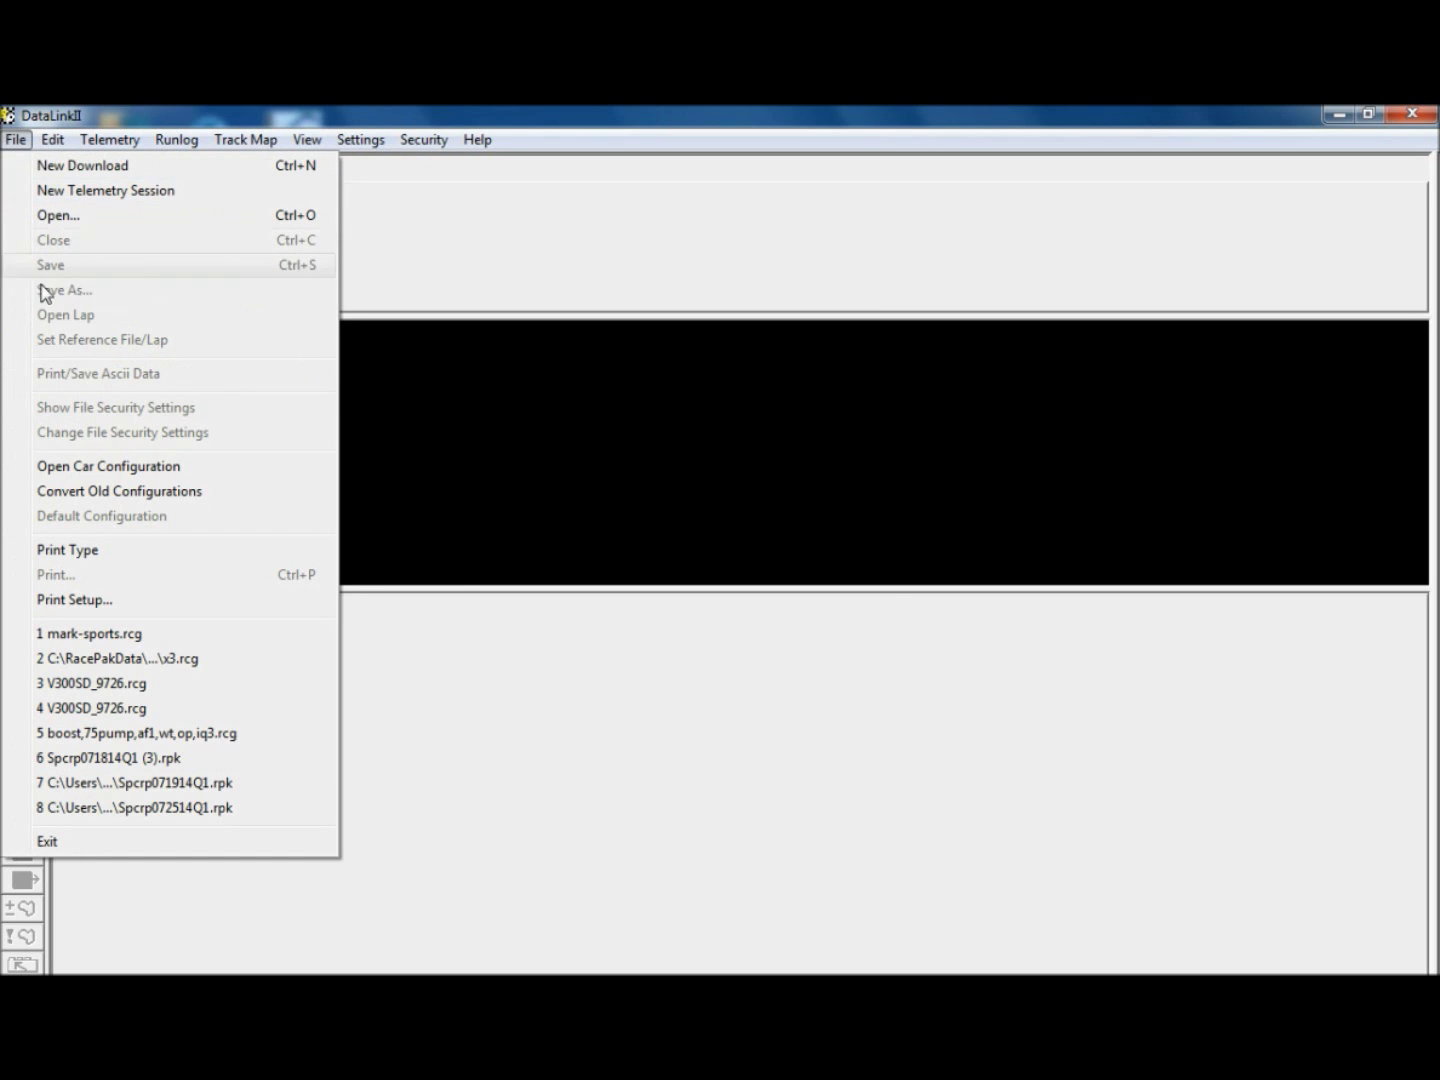
{"action": "left_click", "coordinate": [45, 470]}
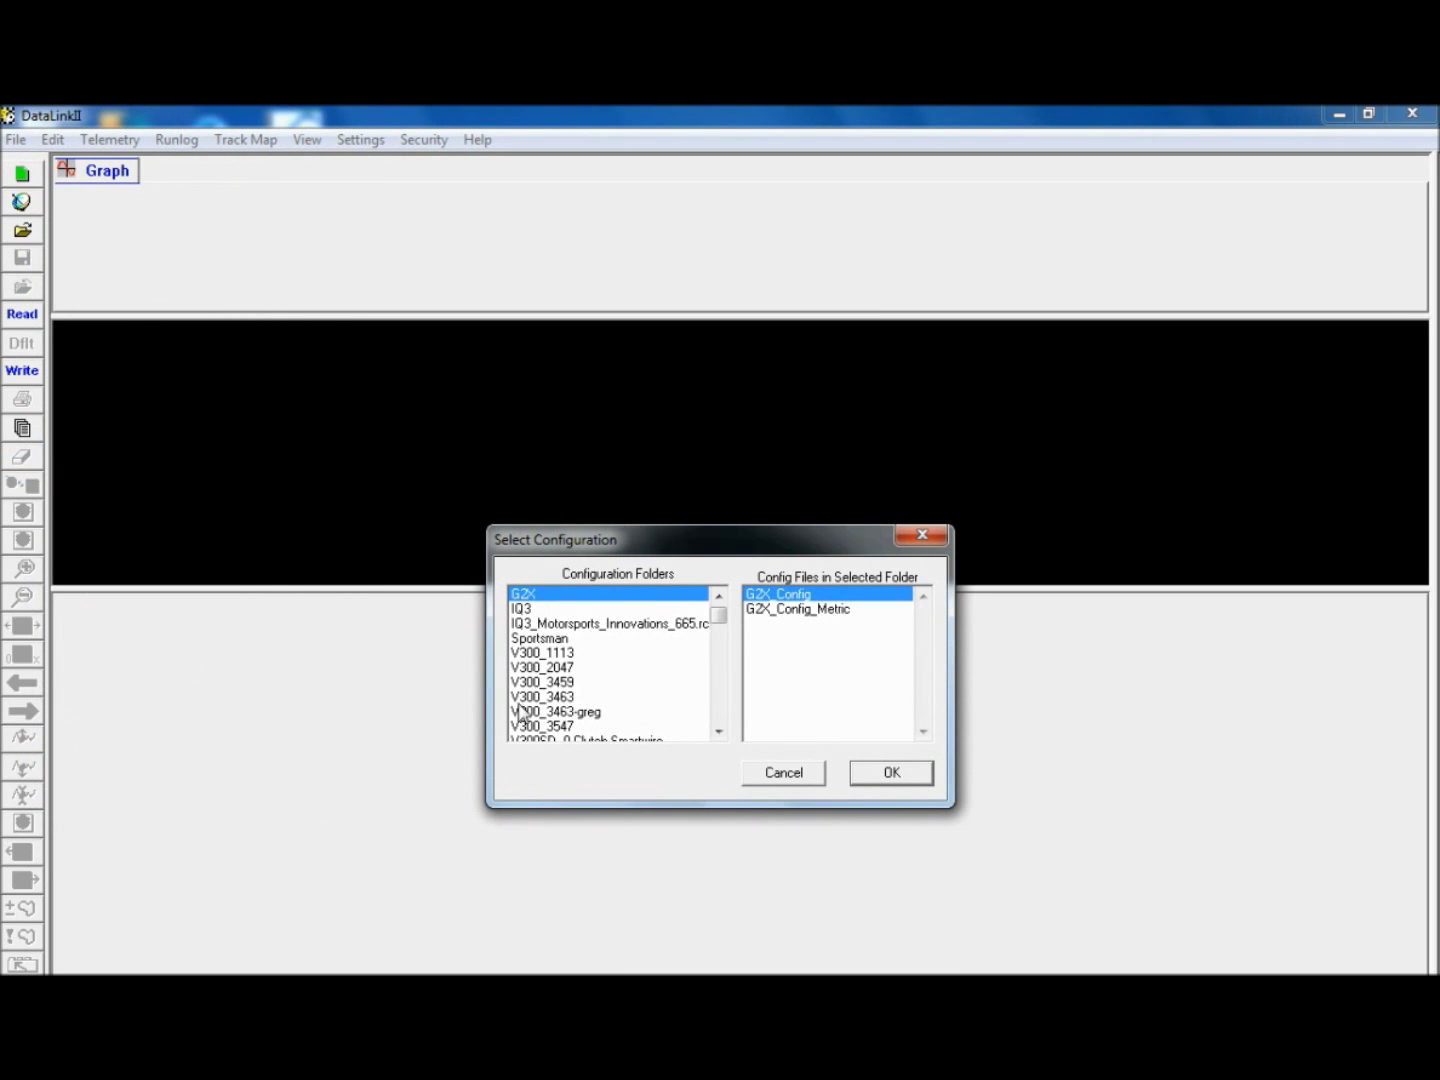
{"action": "left_click", "coordinate": [542, 640]}
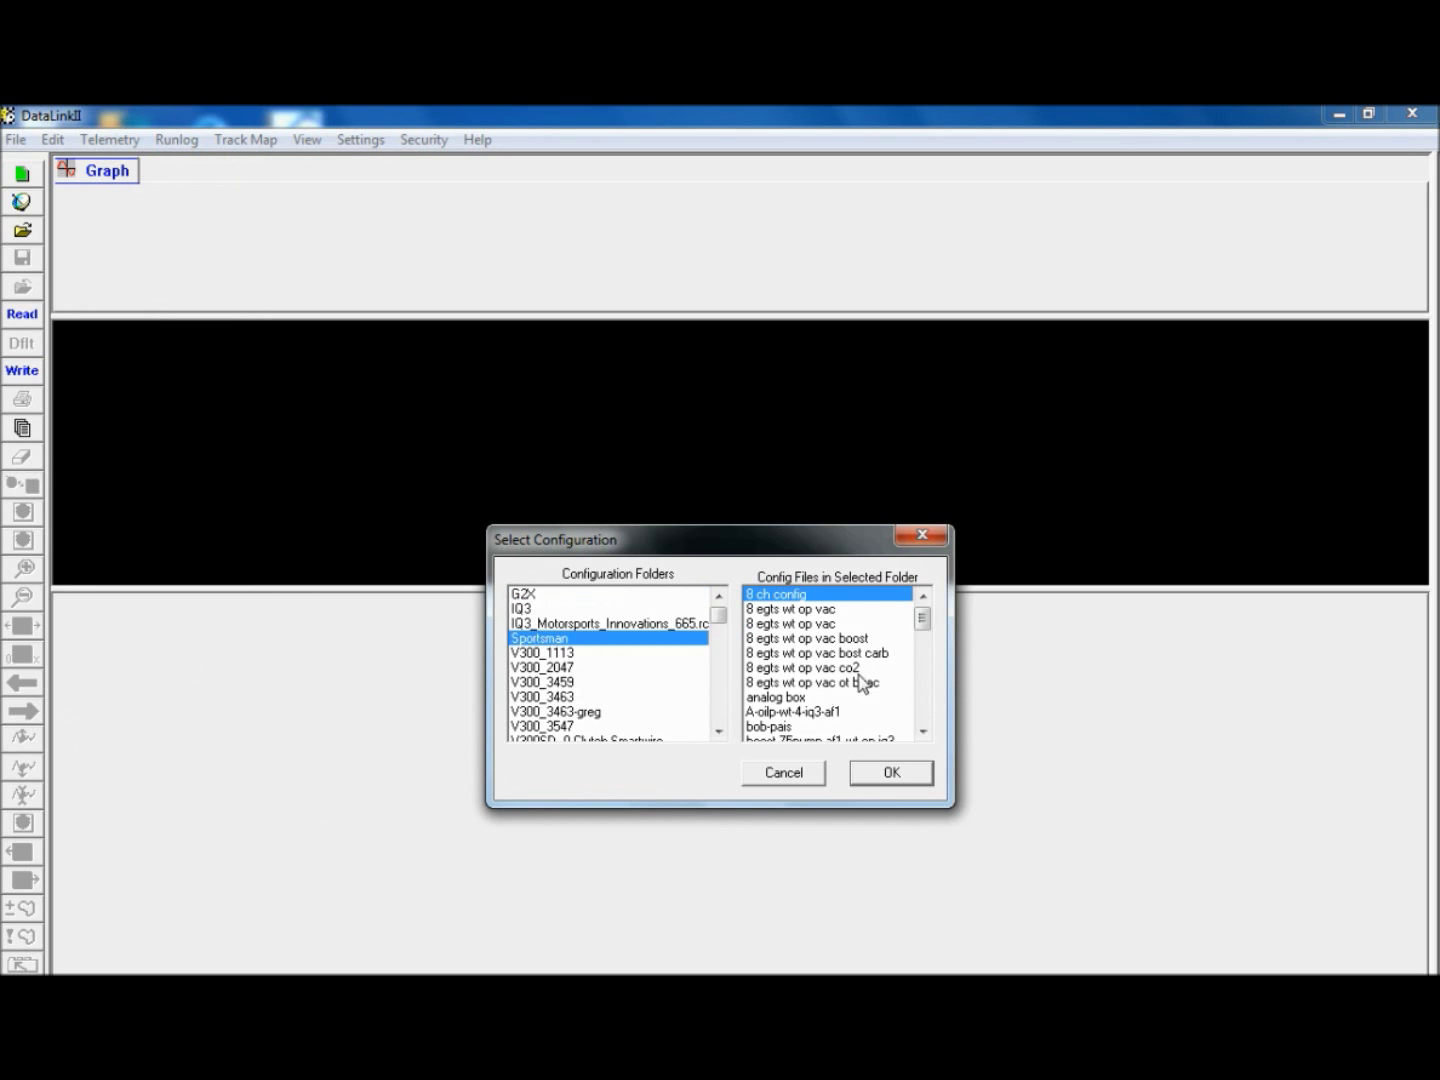
{"action": "left_click_drag", "start_coordinate": [924, 626], "coordinate": [845, 656]}
{"action": "left_click", "coordinate": [798, 655]}
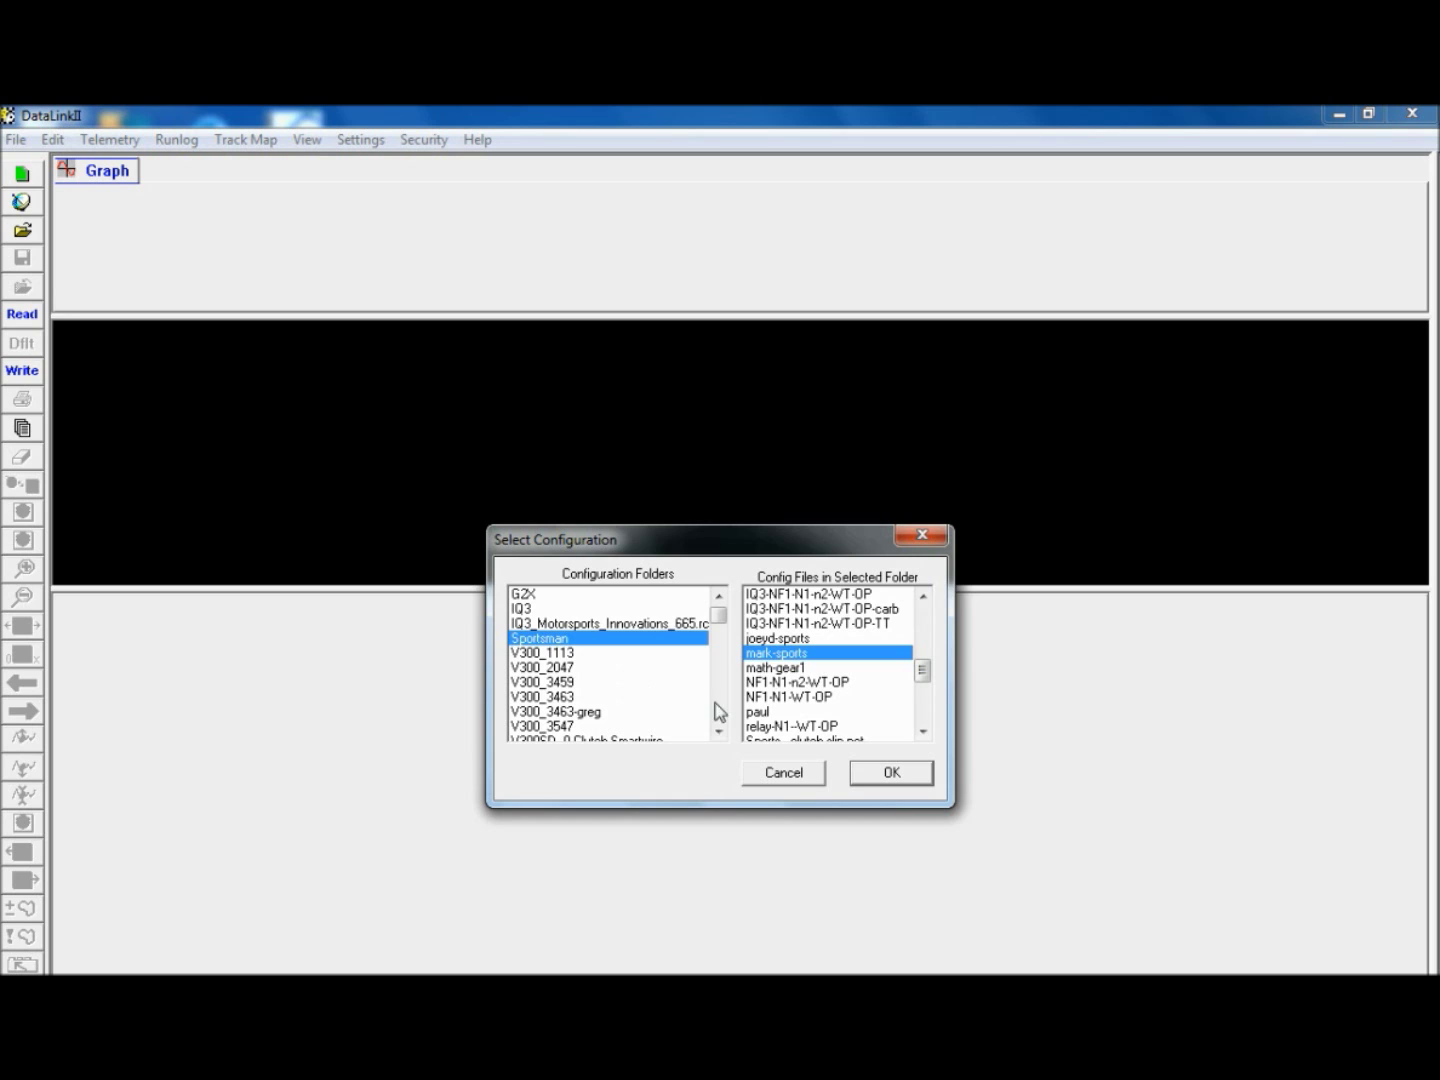
{"action": "left_click", "coordinate": [890, 778]}
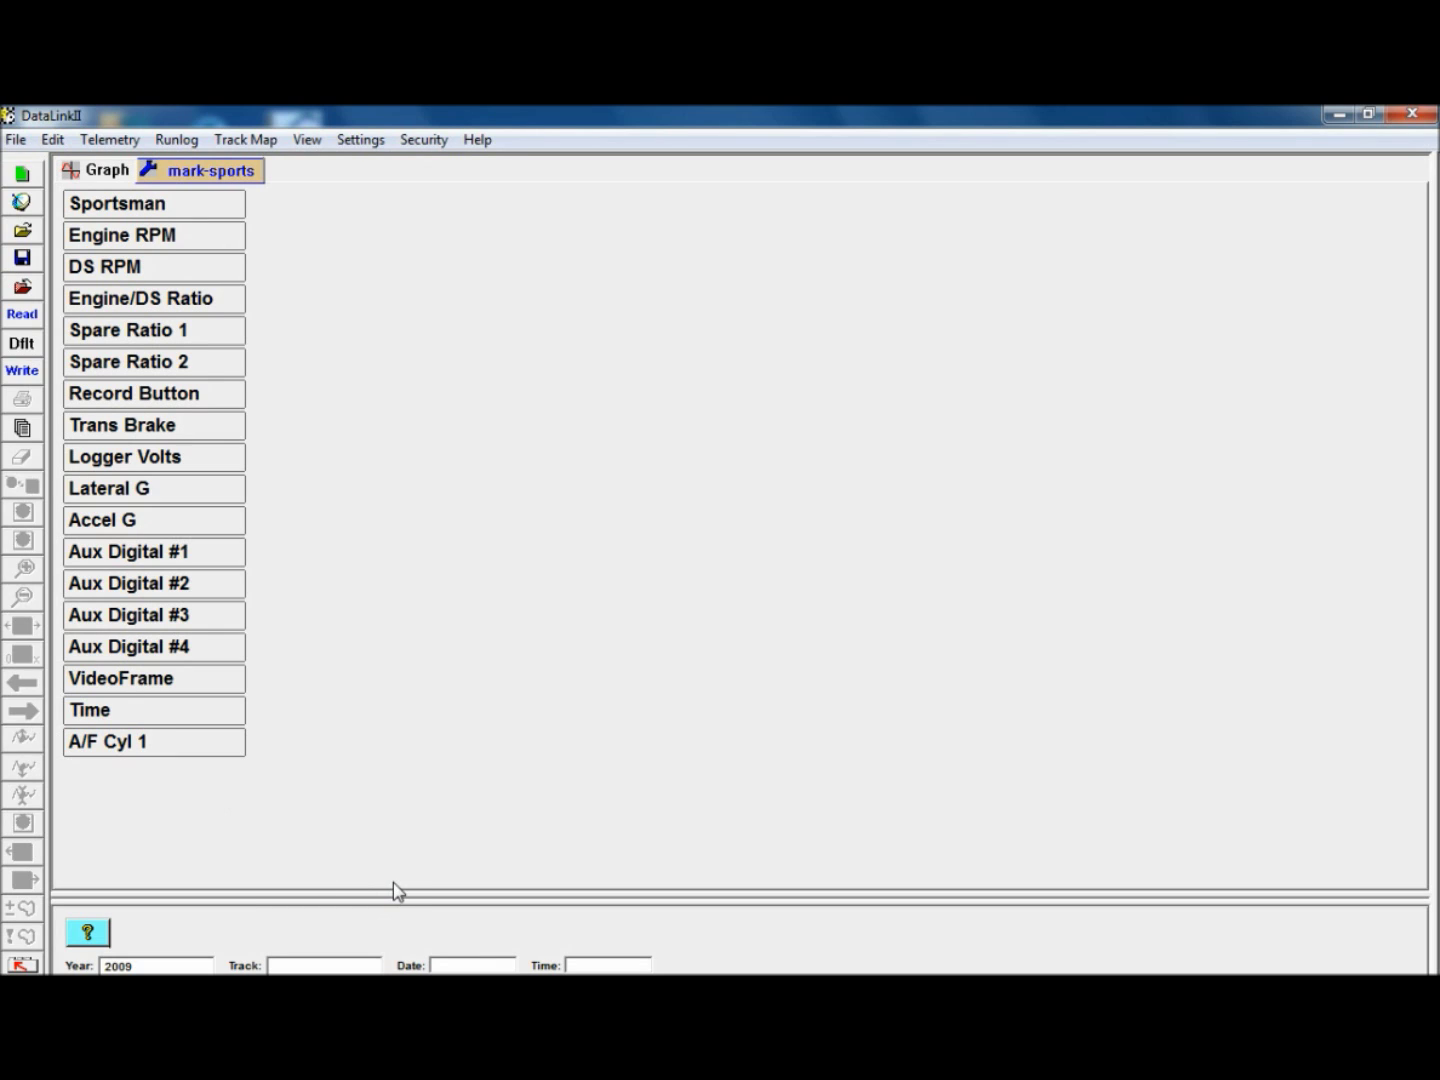
Set mark-sports as the default configuration, then restart DataLink II to confirm it reloads
{"action": "left_click", "coordinate": [16, 140]}
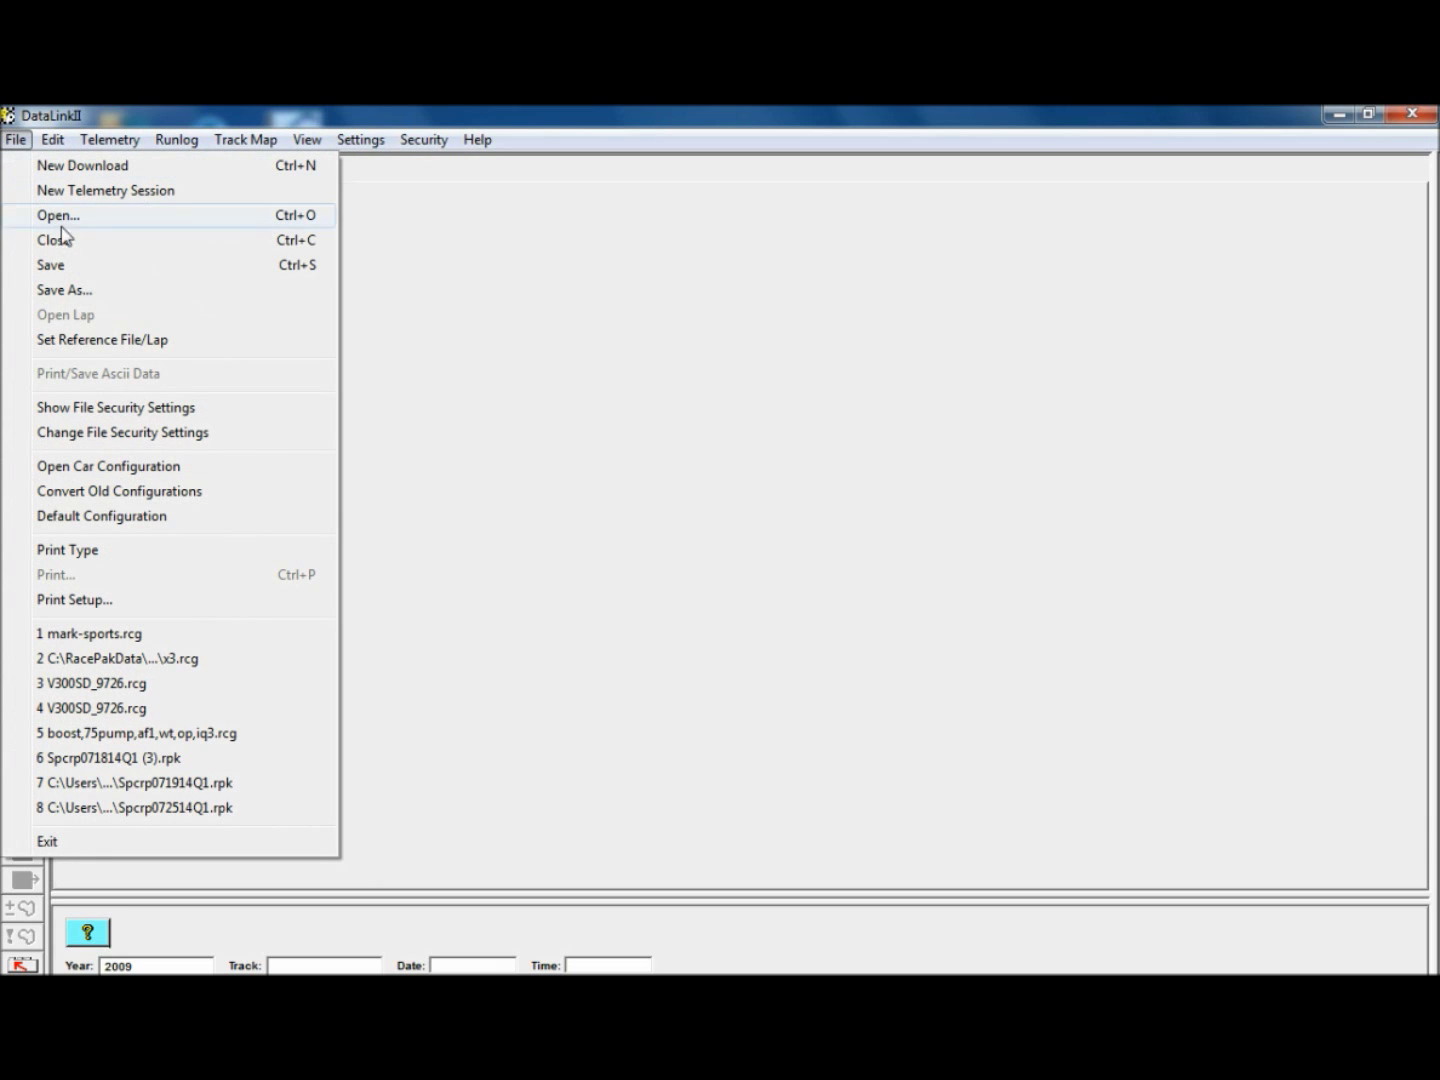
{"action": "left_click", "coordinate": [80, 516]}
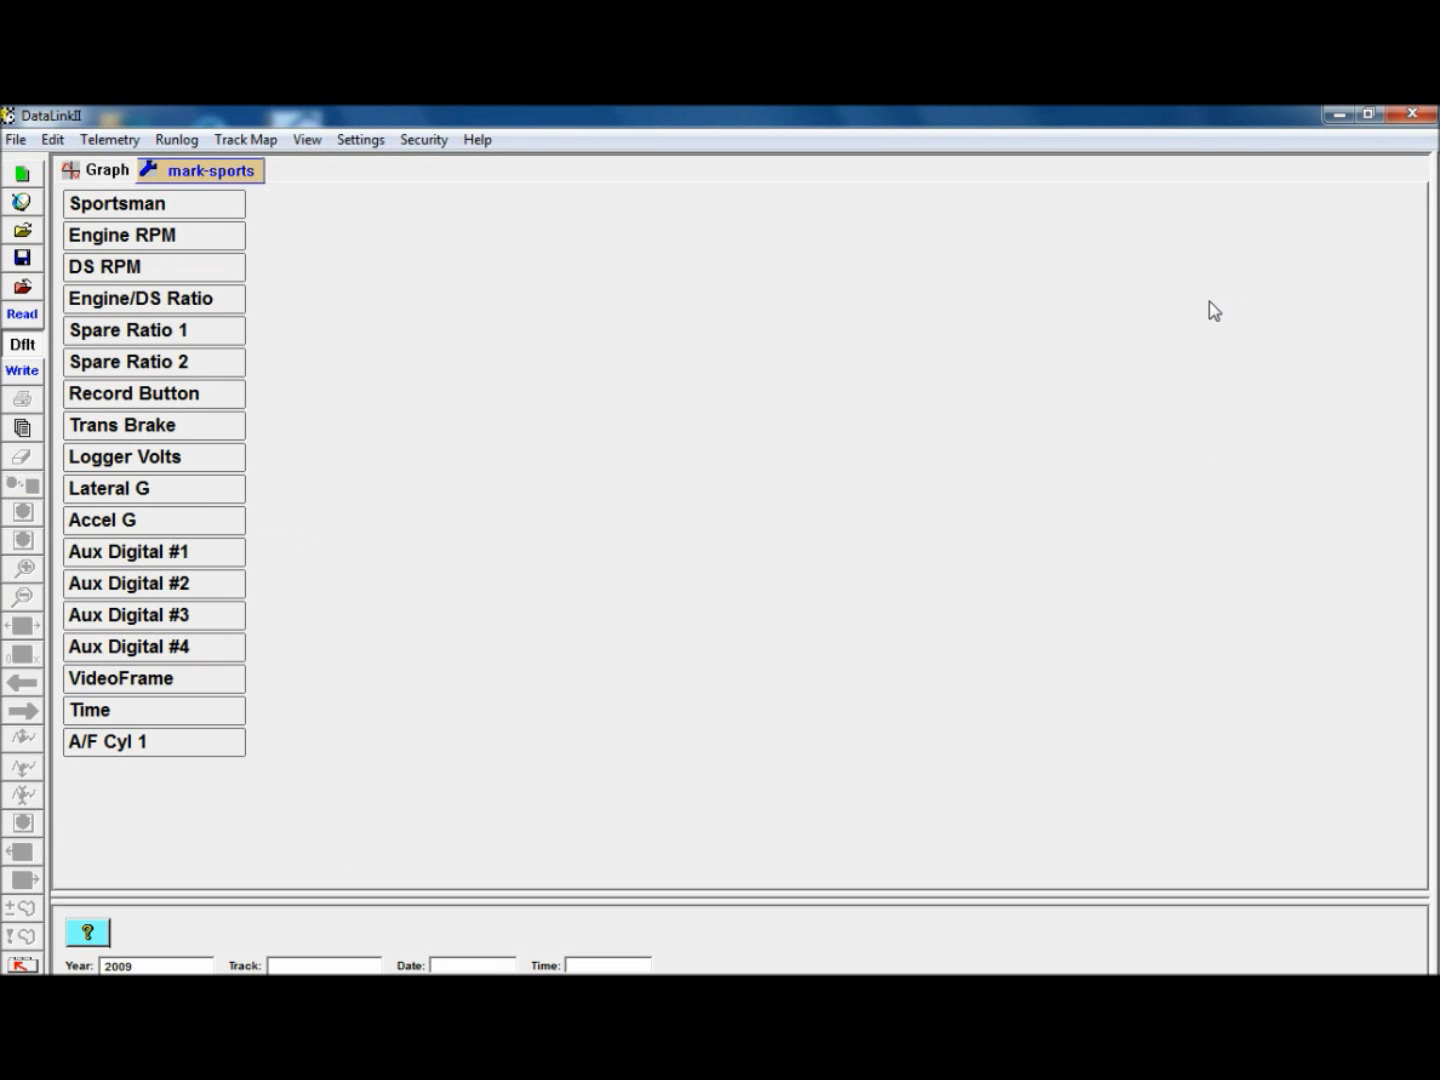
{"action": "left_click", "coordinate": [1413, 115]}
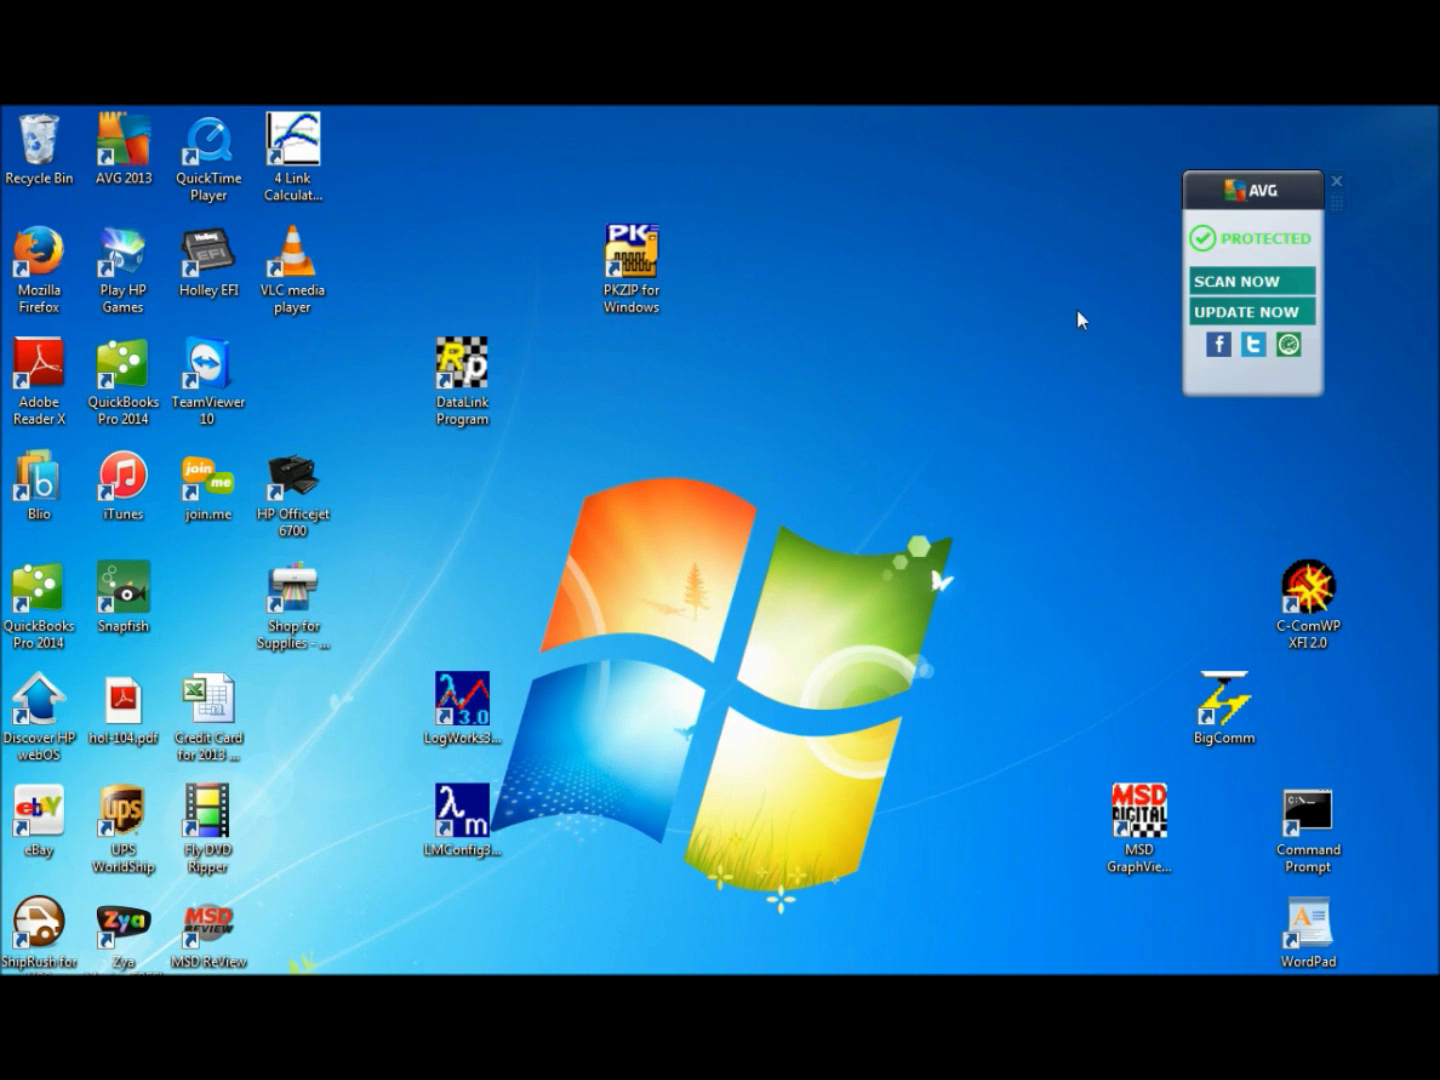
{"action": "left_click", "coordinate": [488, 350]}
{"action": "double_click", "coordinate": [472, 357]}
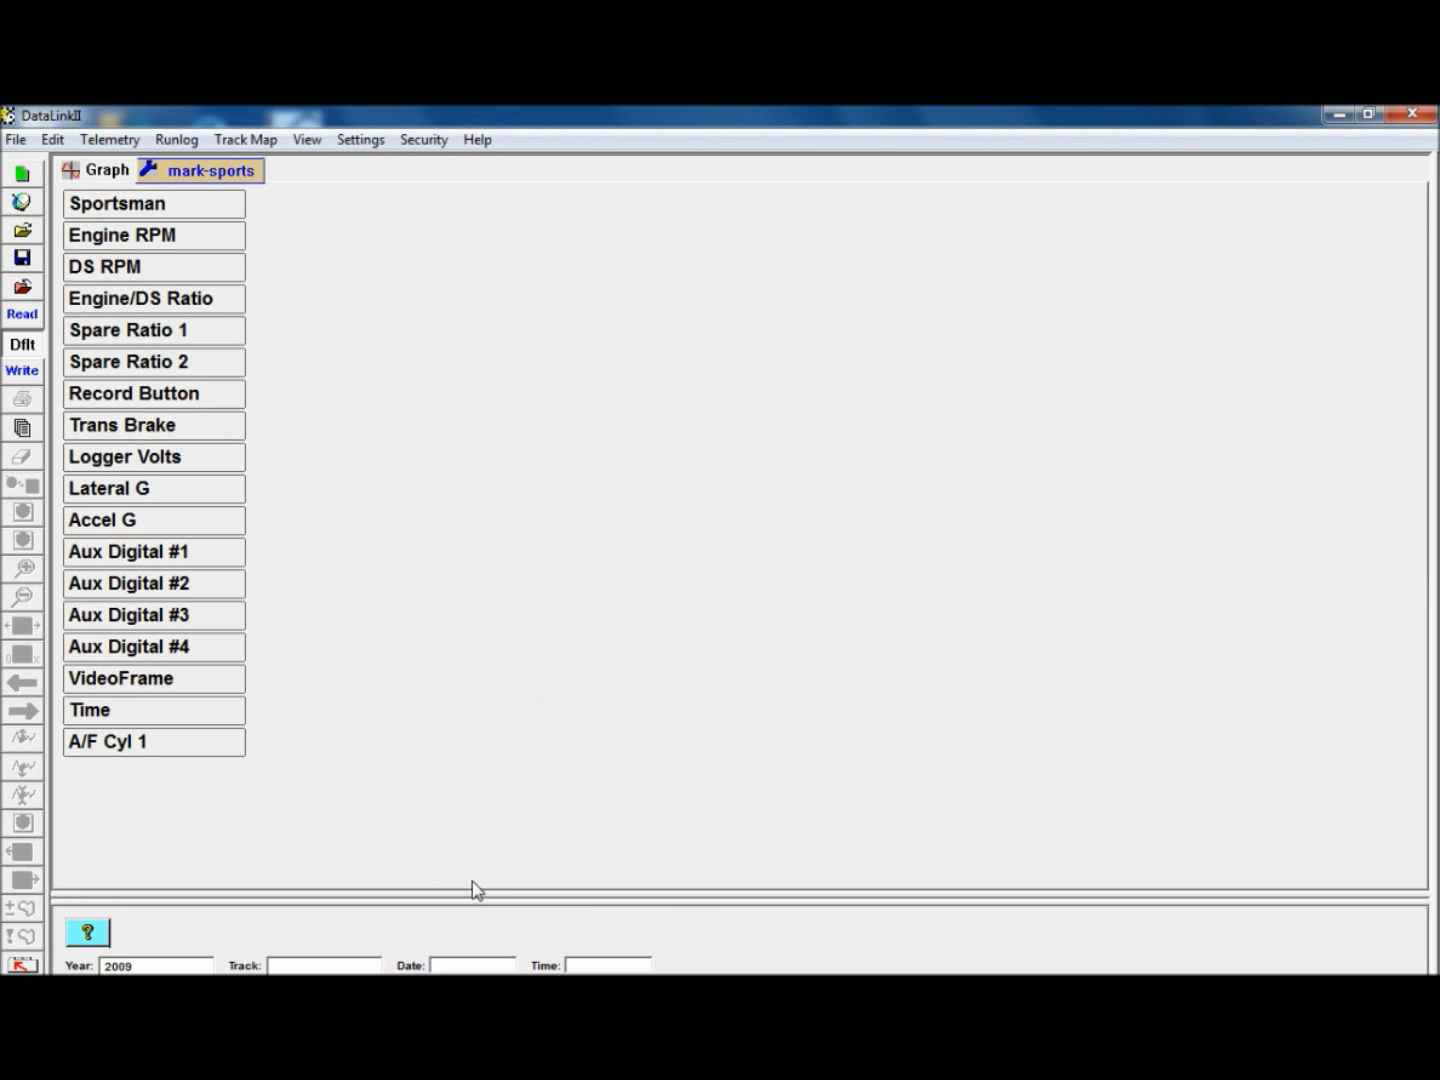
Expand the session details panel and correct the mistyped Year value to 2015
{"action": "left_click_drag", "start_coordinate": [473, 892], "coordinate": [514, 482]}
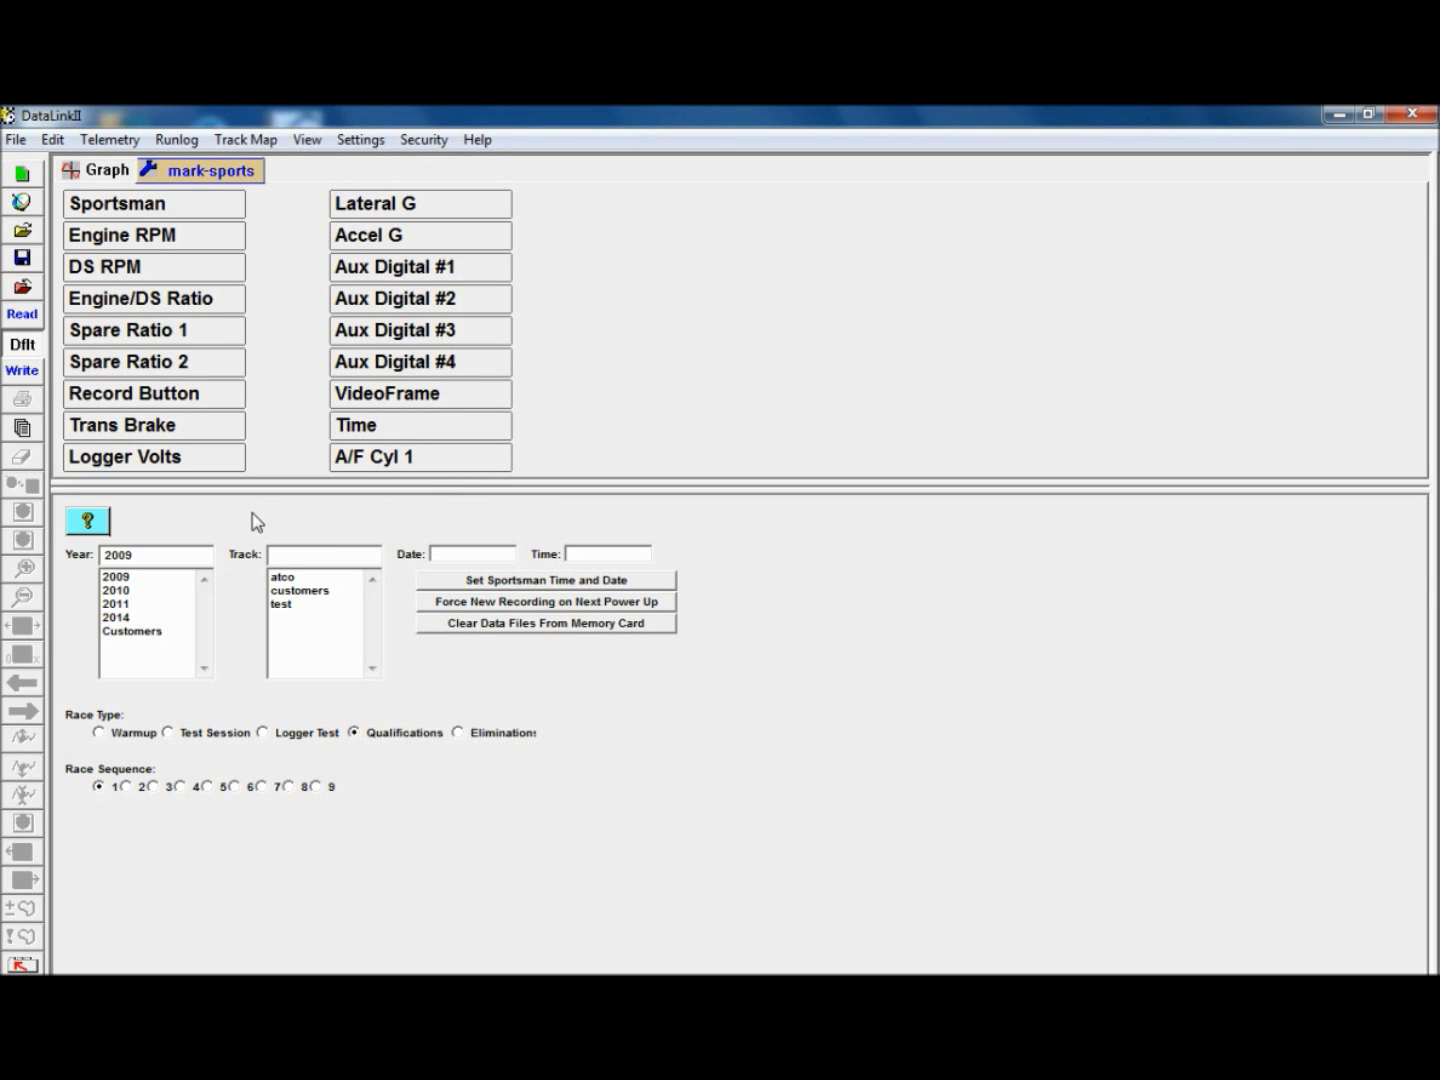
{"action": "double_click", "coordinate": [170, 561]}
{"action": "type", "text": "215"}
{"action": "key", "text": "BackSpace"}
{"action": "type", "text": "01"}
{"action": "key", "text": "BackSpace"}
{"action": "key", "text": "BackSpace"}
{"action": "key", "text": "BackSpace"}
{"action": "type", "text": "015"}
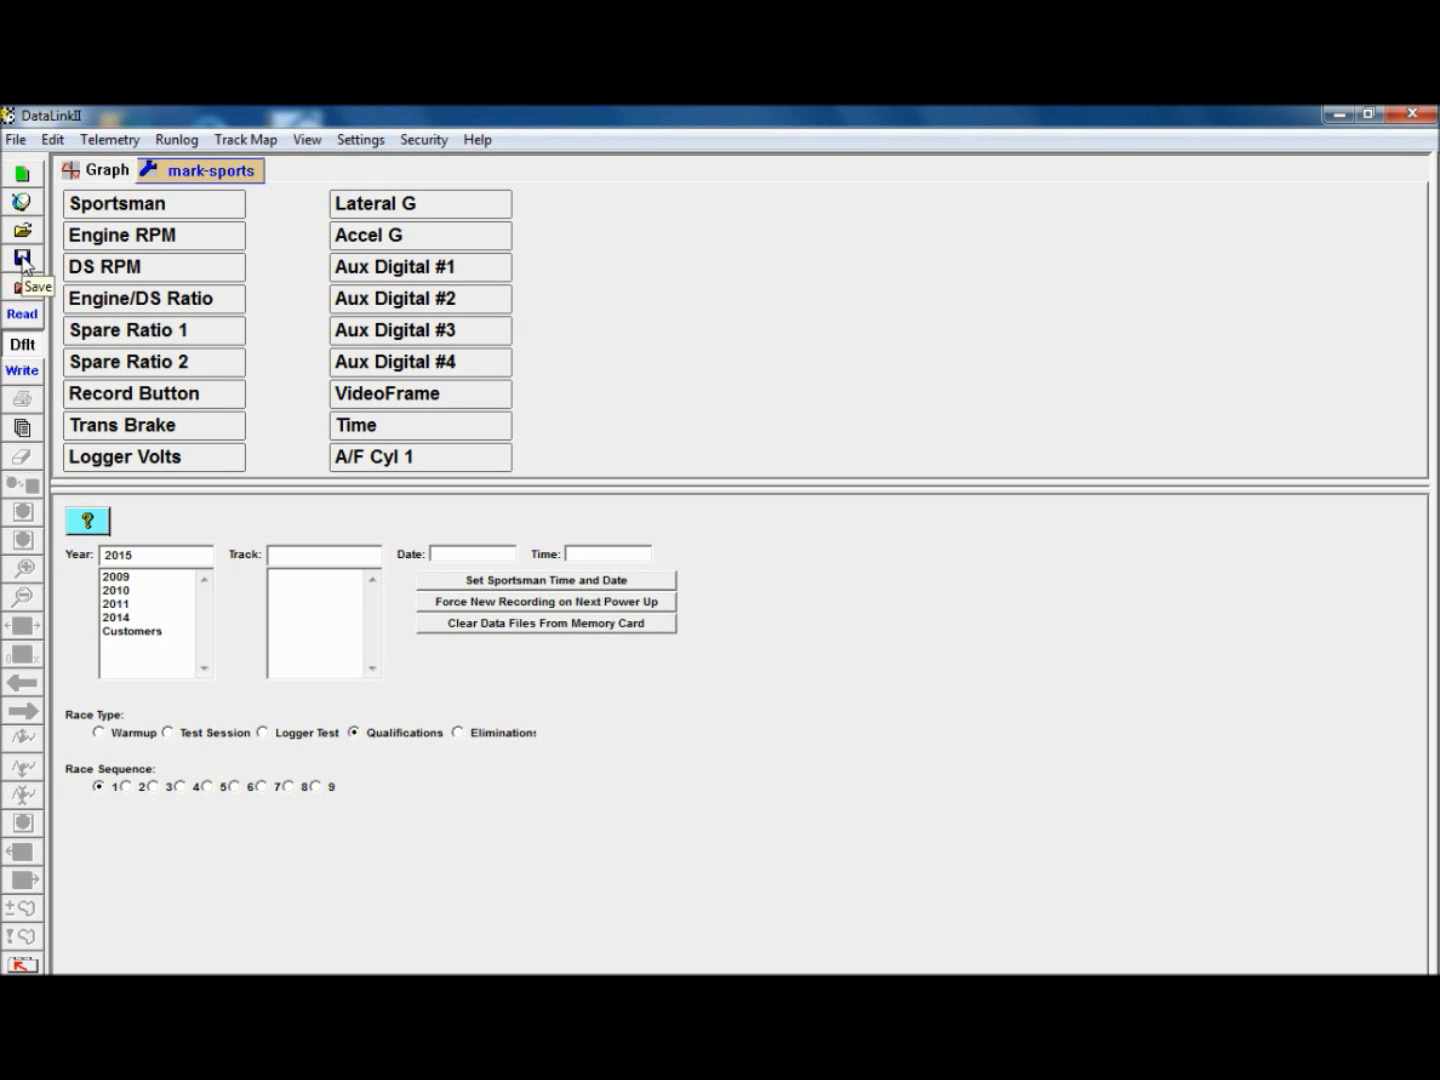
Save the configuration, restart DataLink II, and expand the session panel to check Year 2015
{"action": "left_click", "coordinate": [22, 259]}
{"action": "left_click", "coordinate": [1410, 112]}
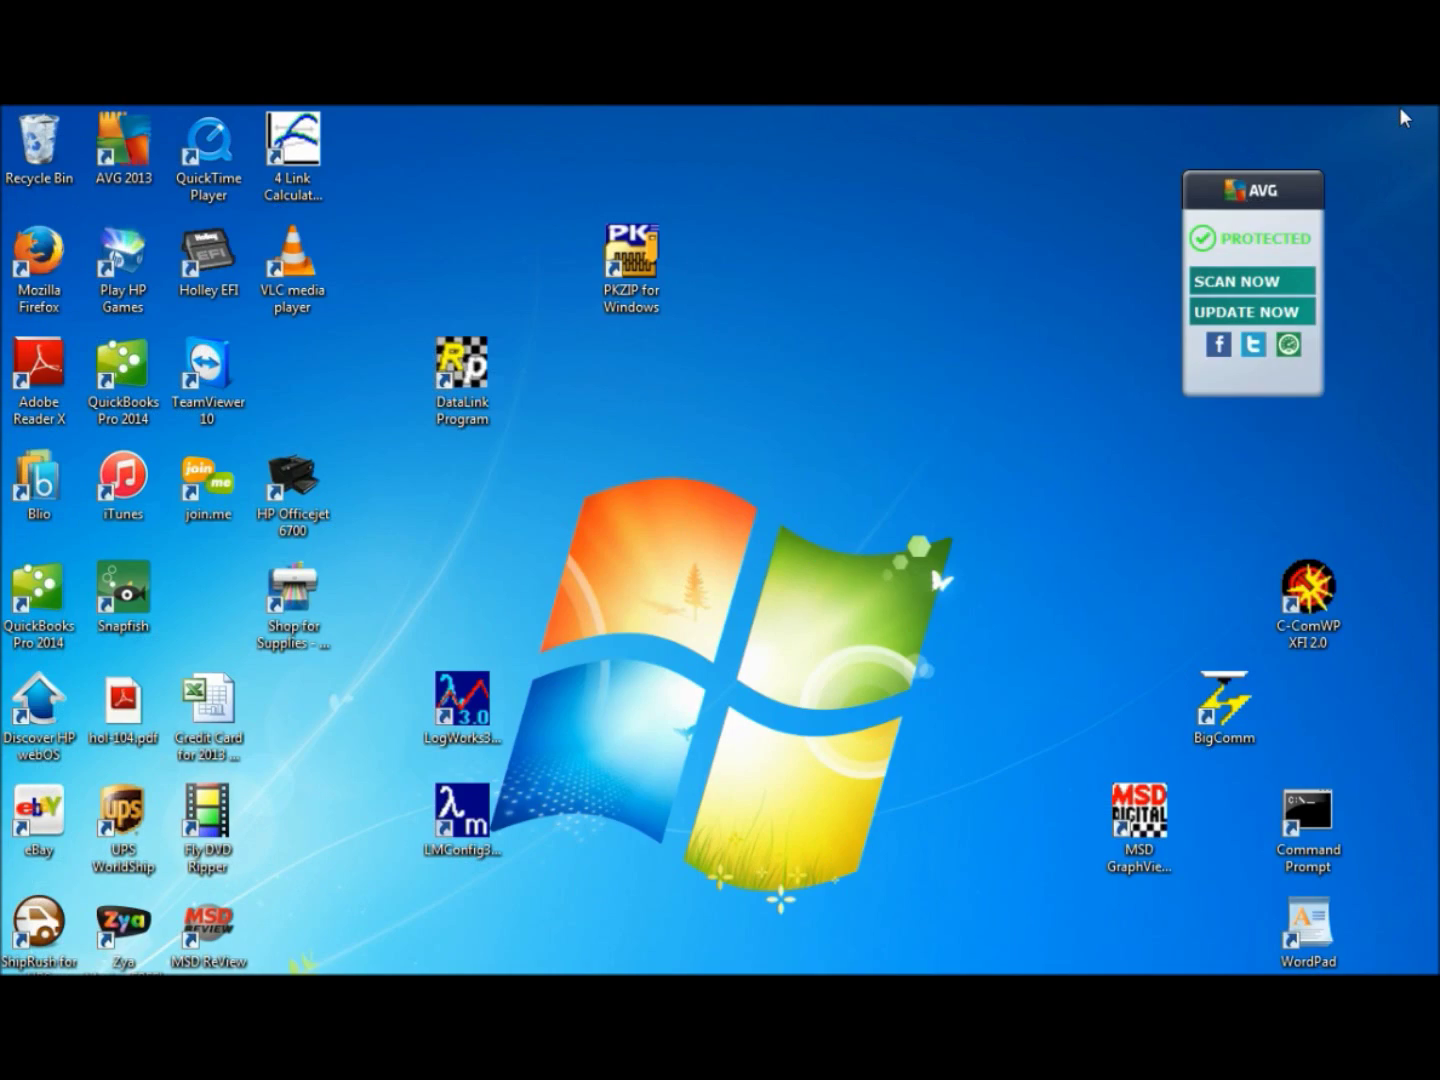
{"action": "double_click", "coordinate": [456, 364]}
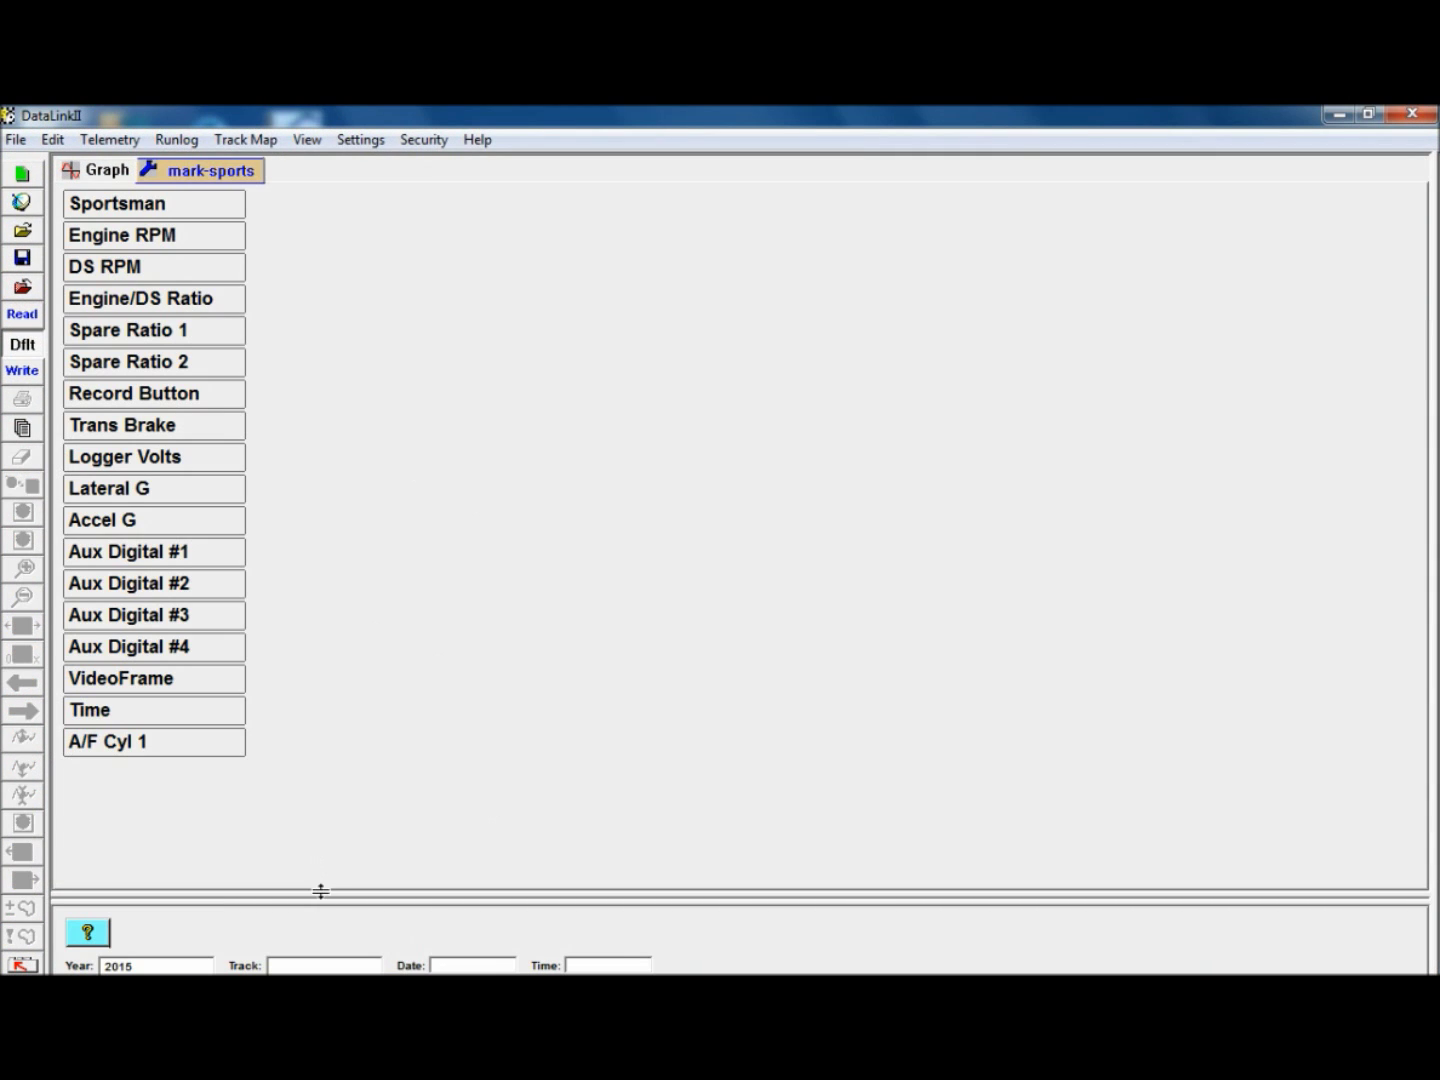
{"action": "left_click_drag", "start_coordinate": [321, 893], "coordinate": [325, 517]}
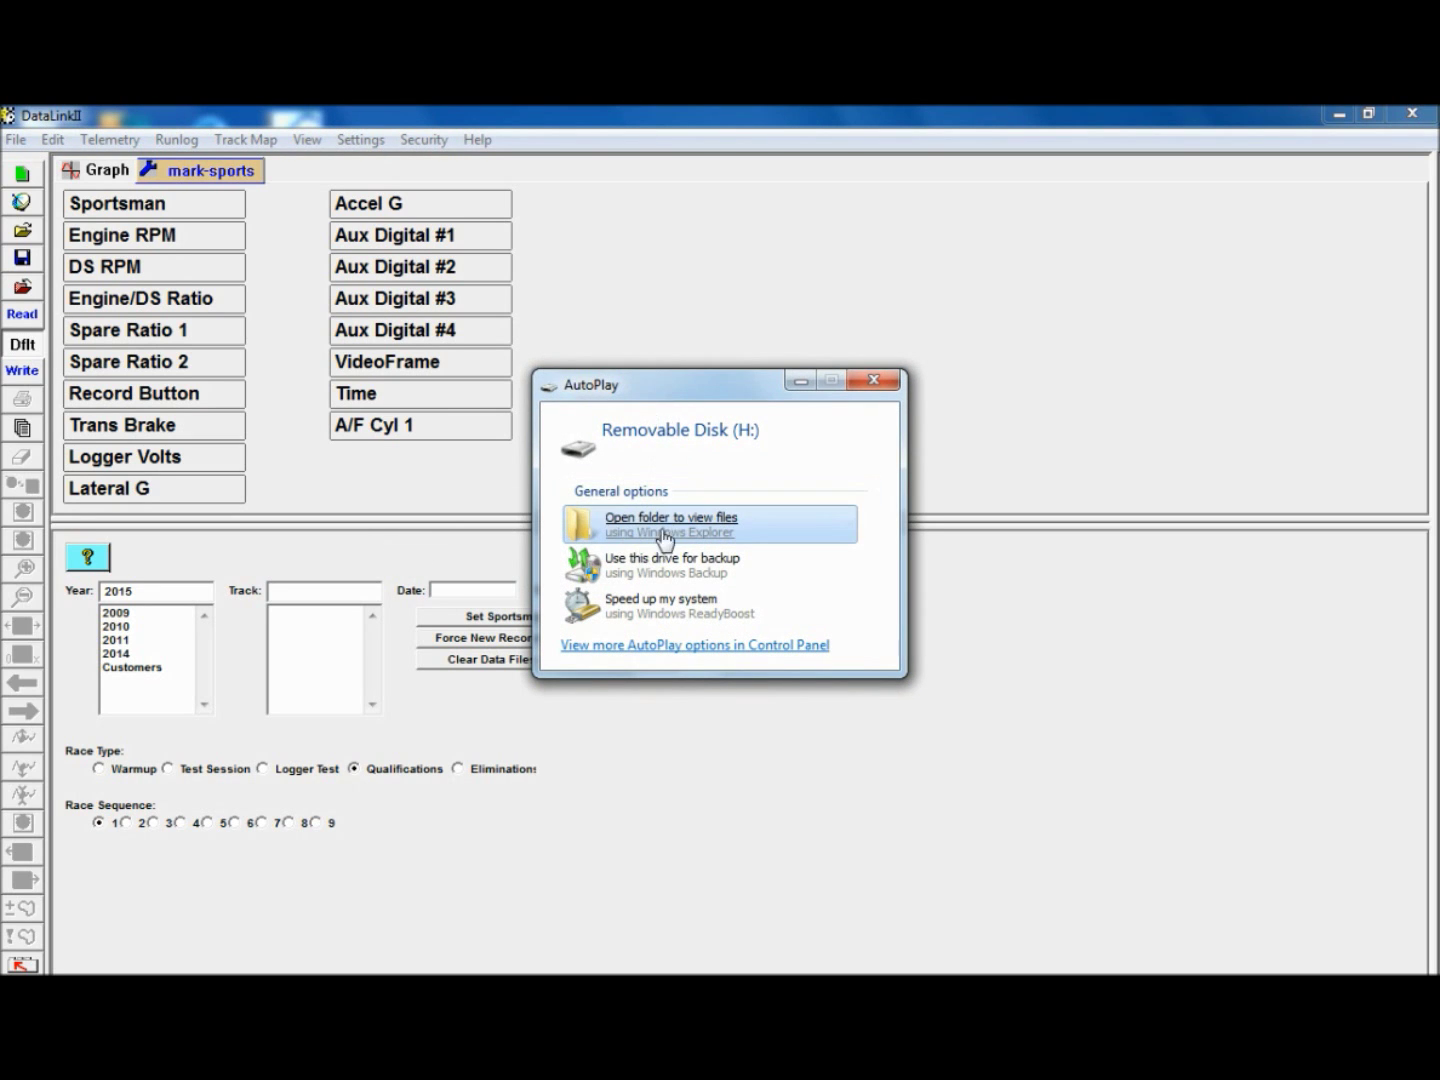
Dismiss AutoPlay and start a new download of run 12.DDF from Removable Disk (H:)
{"action": "left_click", "coordinate": [800, 383]}
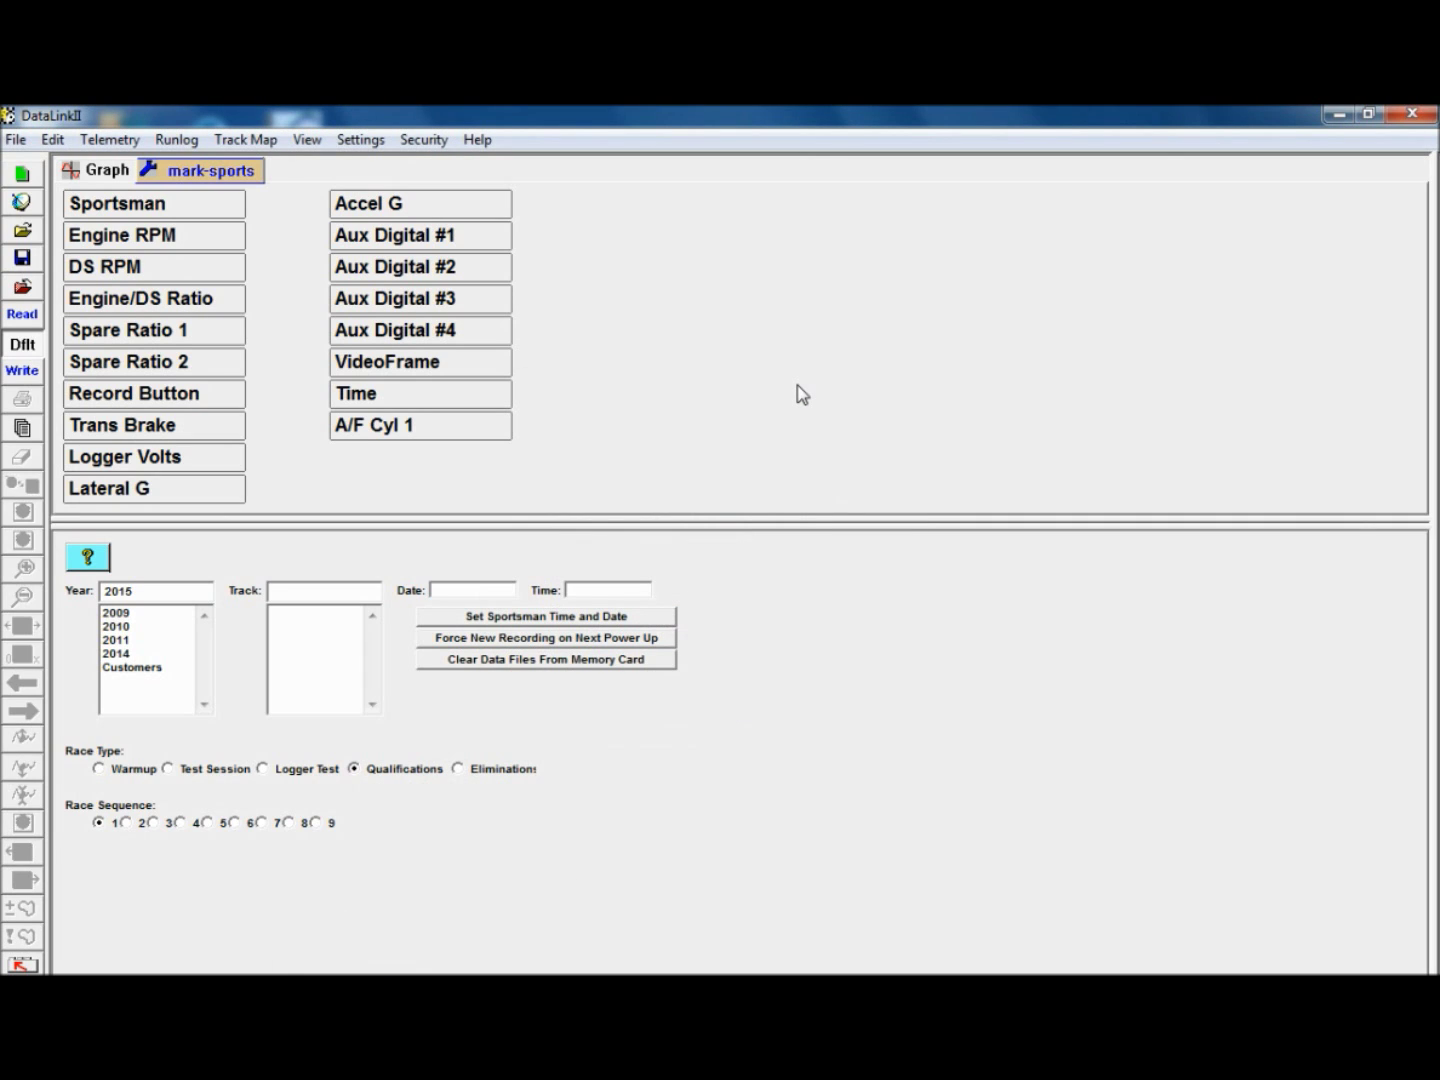
{"action": "left_click", "coordinate": [15, 179]}
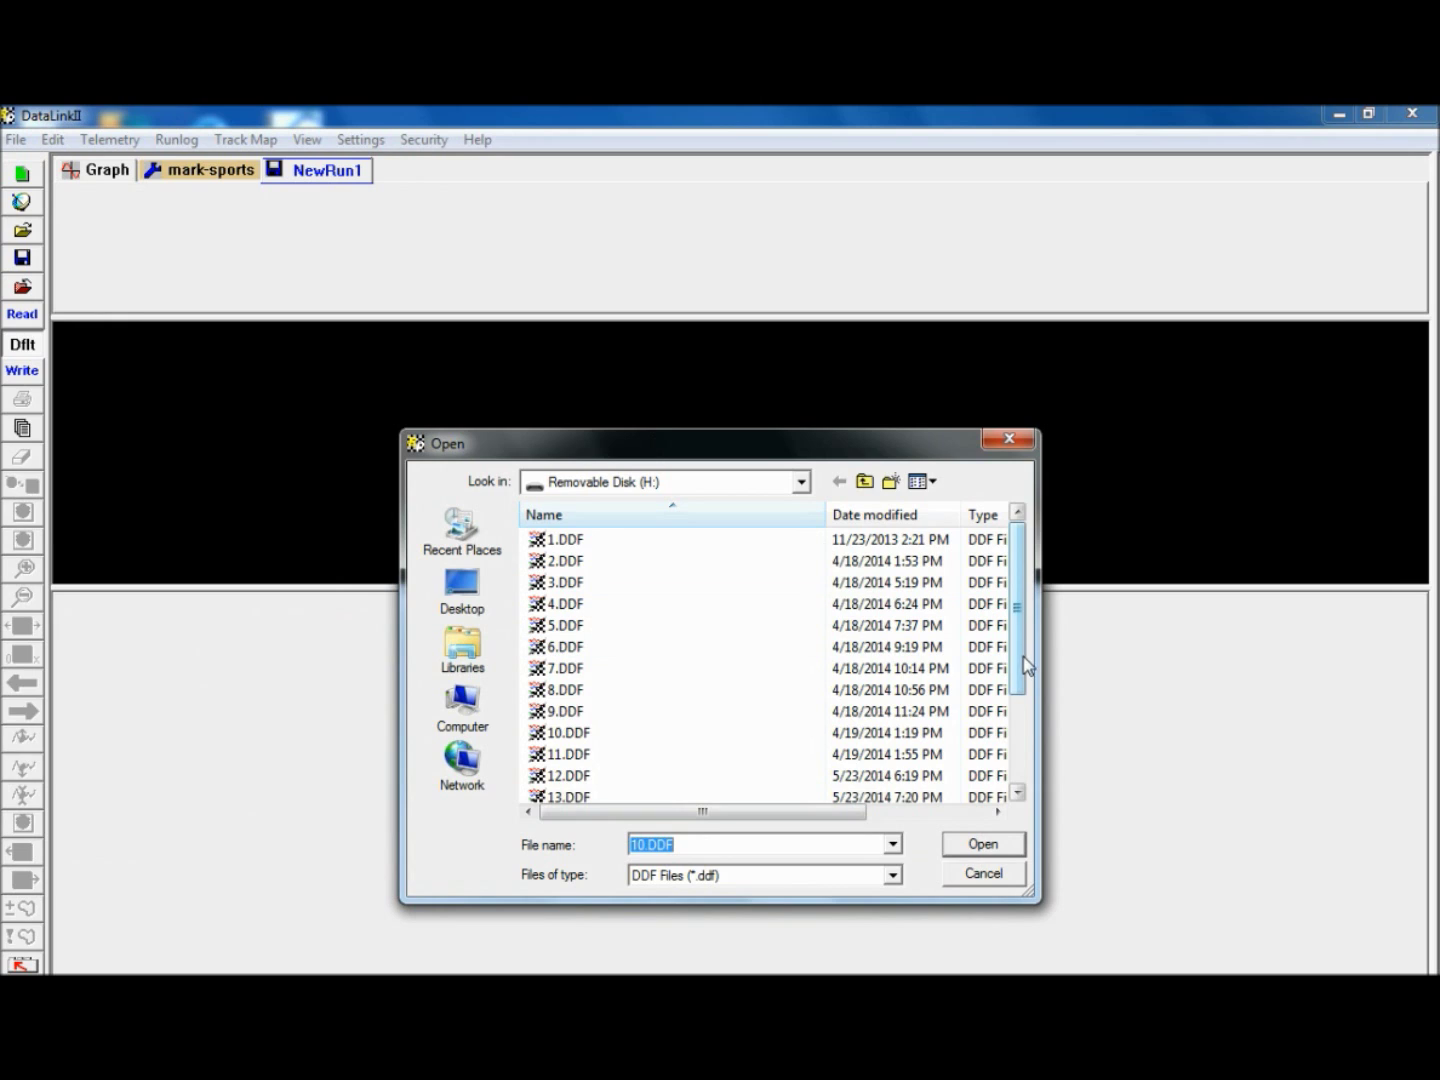
{"action": "left_click_drag", "start_coordinate": [1025, 665], "coordinate": [1026, 709]}
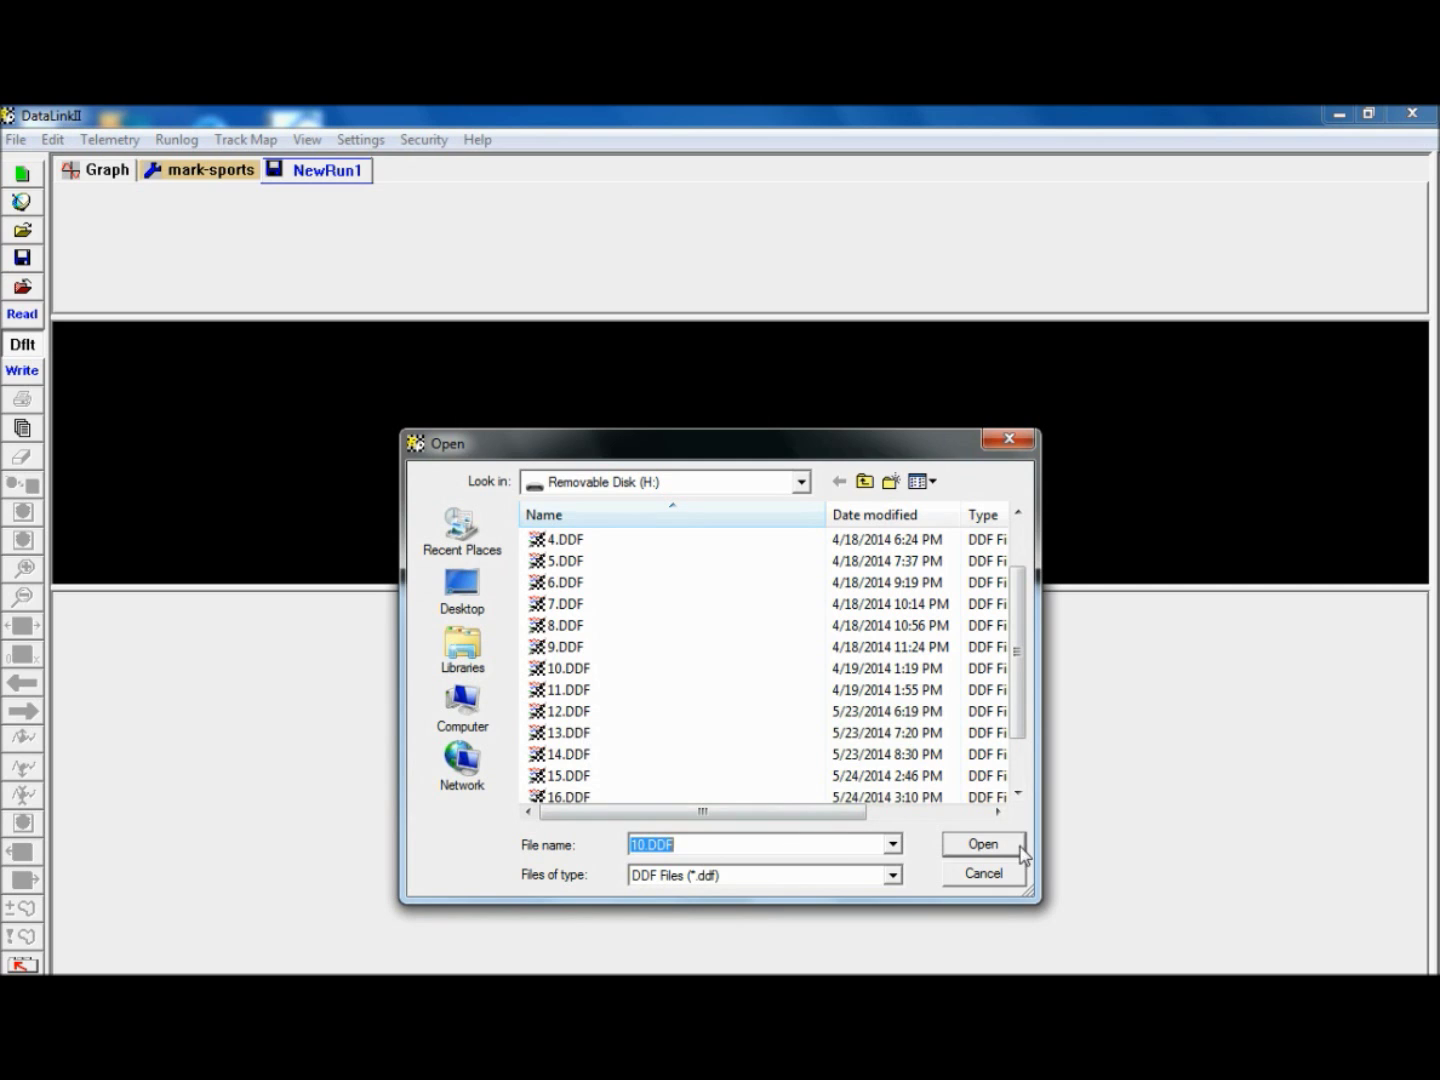
{"action": "left_click", "coordinate": [578, 711]}
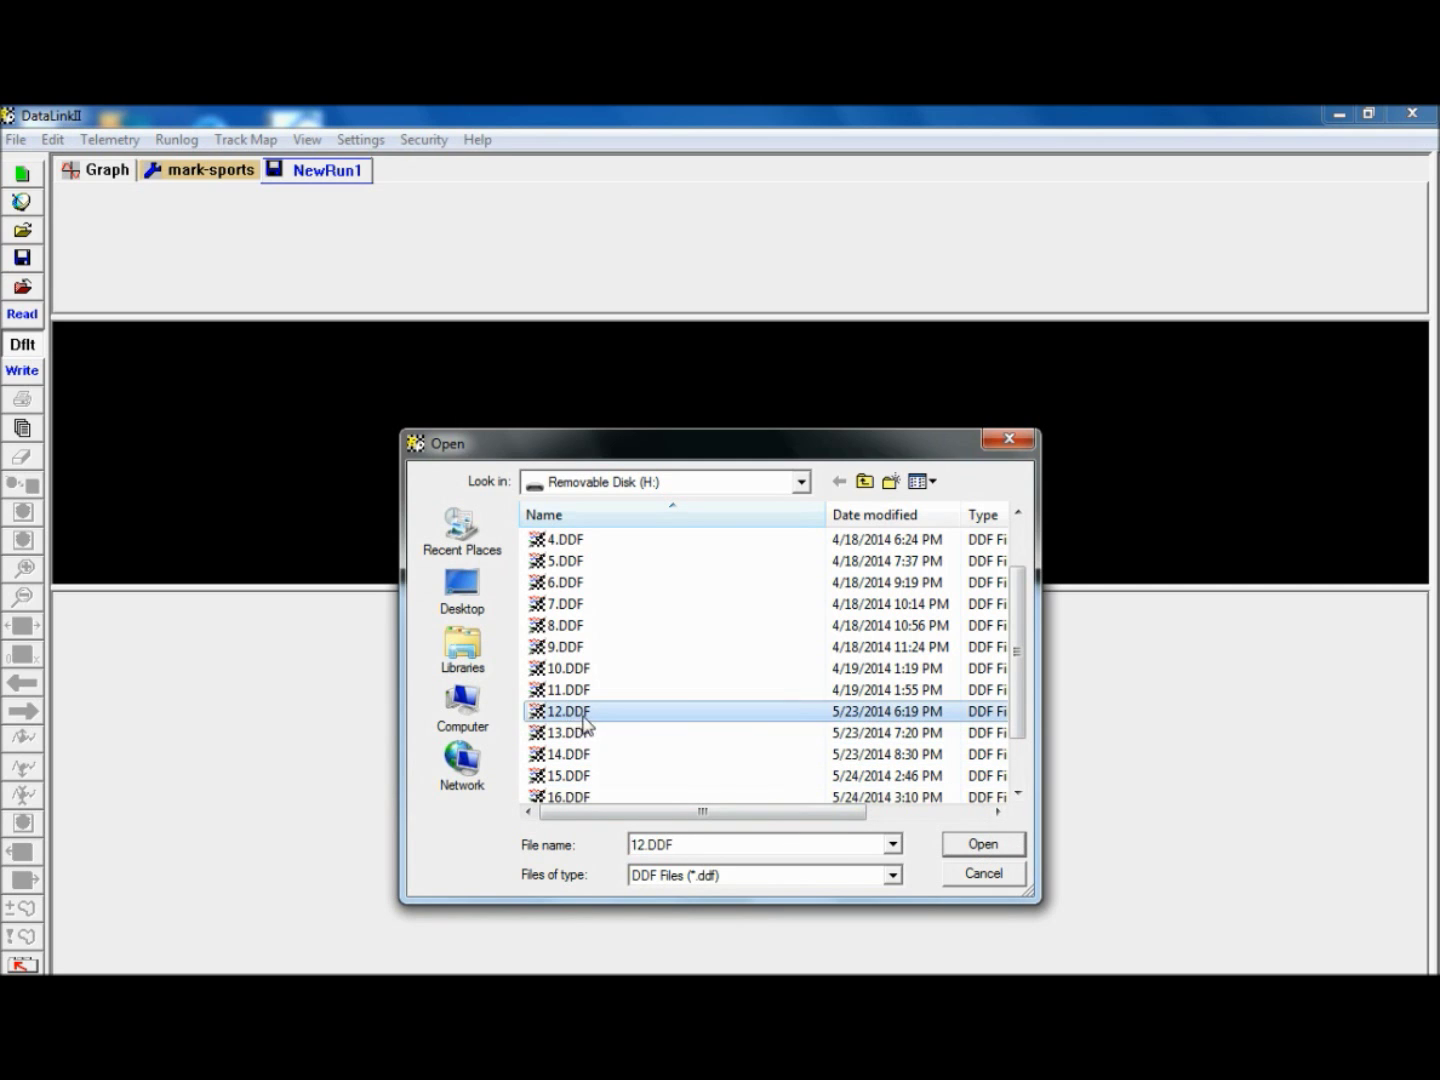
{"action": "left_click", "coordinate": [993, 845]}
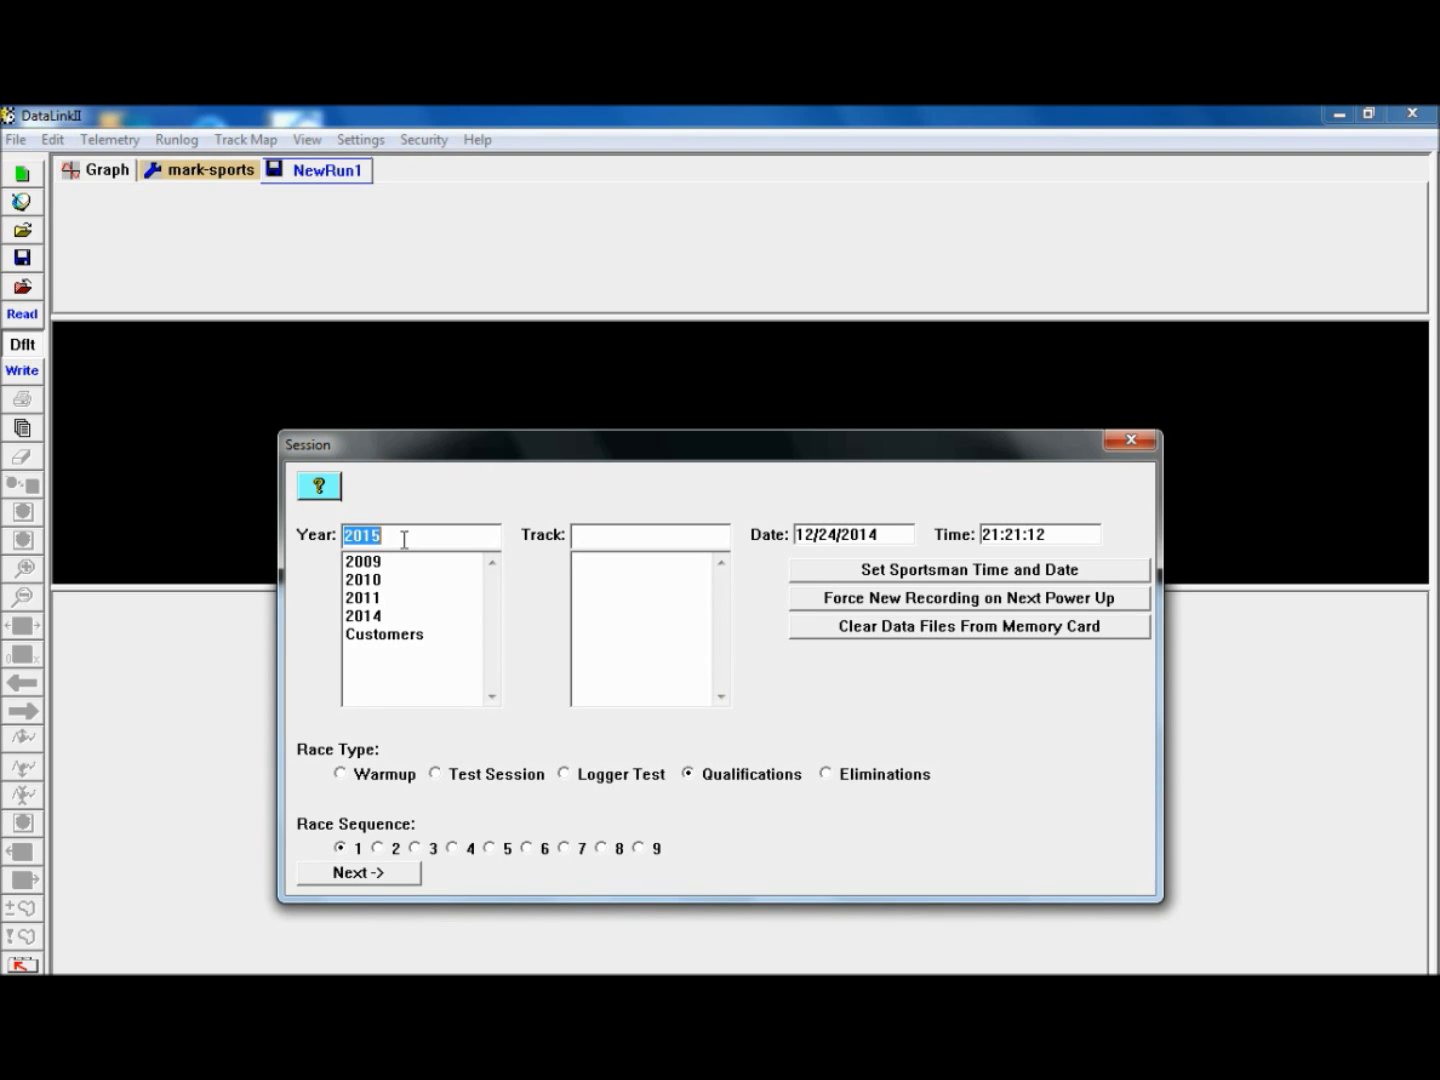
Set the session to Year 2014, track atco, date 05/23/2014, time 18:19:00, and continue
{"action": "left_click", "coordinate": [404, 540]}
{"action": "key", "text": "BackSpace"}
{"action": "type", "text": "4"}
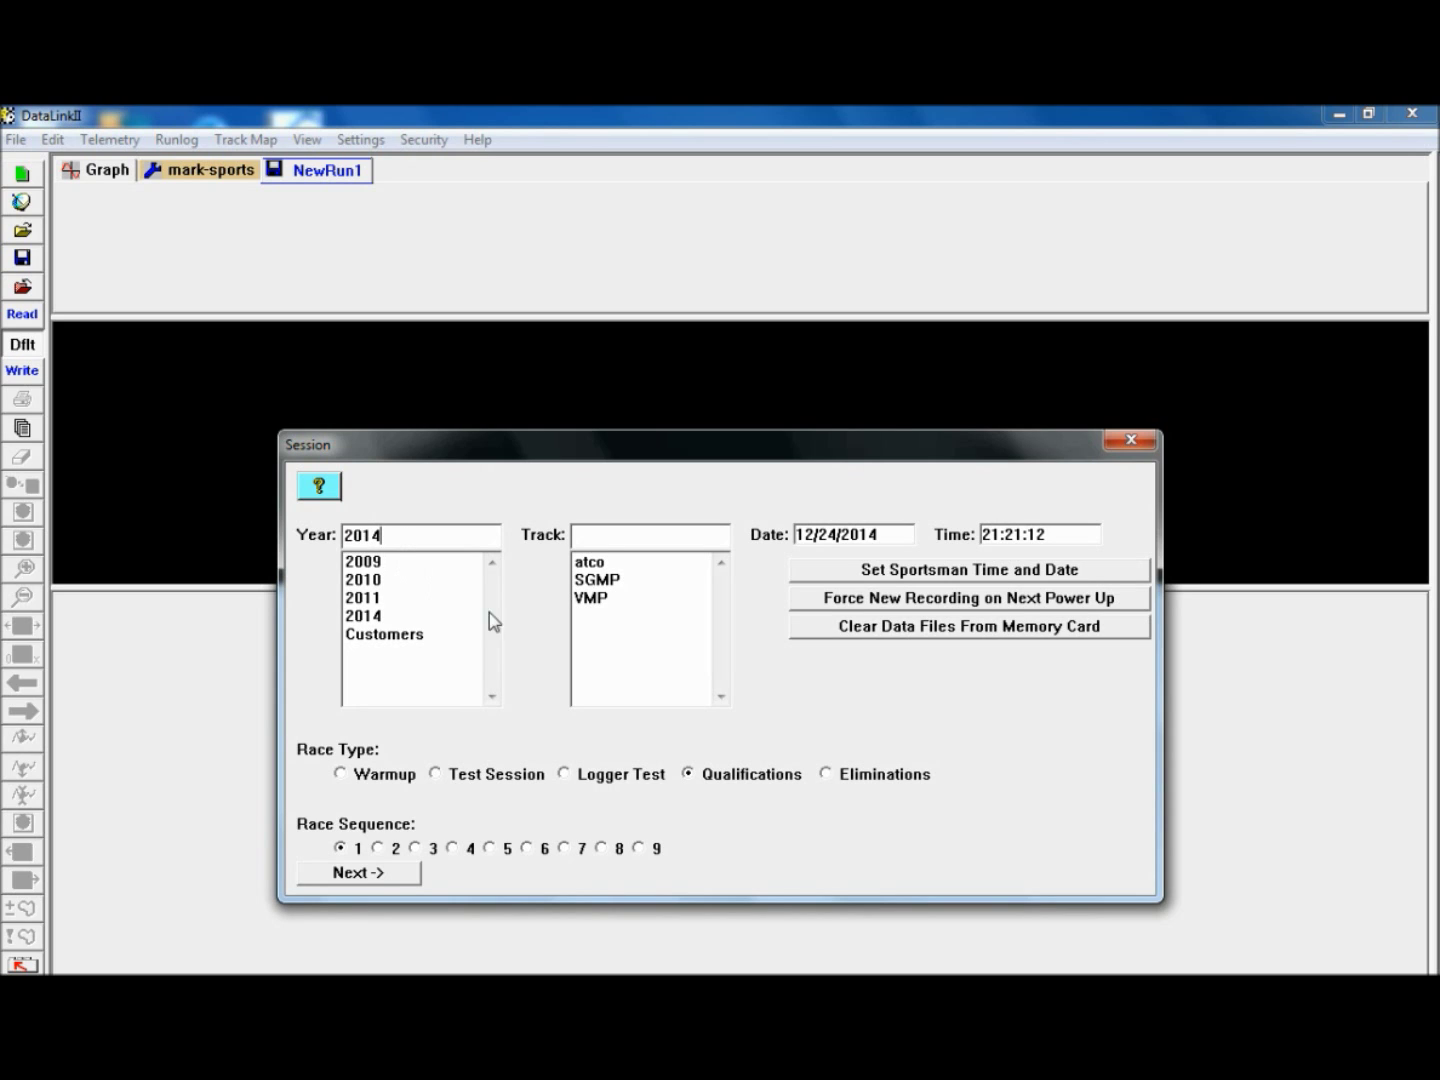
{"action": "left_click", "coordinate": [599, 566]}
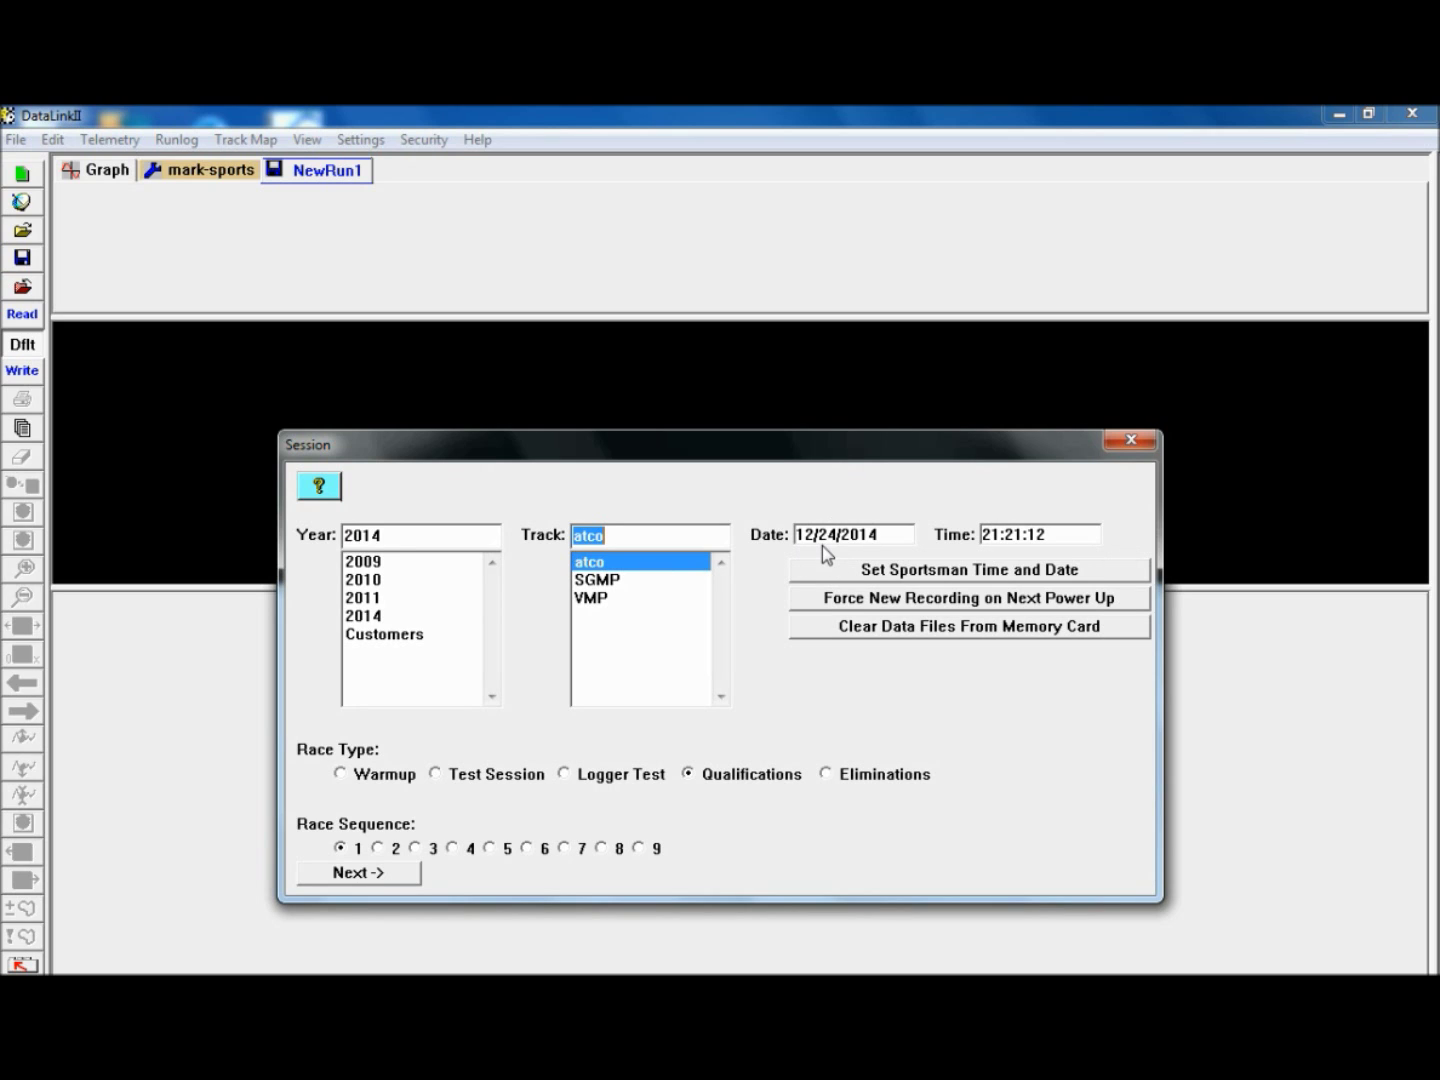
{"action": "left_click", "coordinate": [895, 534]}
{"action": "left_click_drag", "start_coordinate": [895, 534], "coordinate": [745, 553]}
{"action": "type", "text": "05/23/2014"}
{"action": "left_click_drag", "start_coordinate": [1062, 534], "coordinate": [957, 536]}
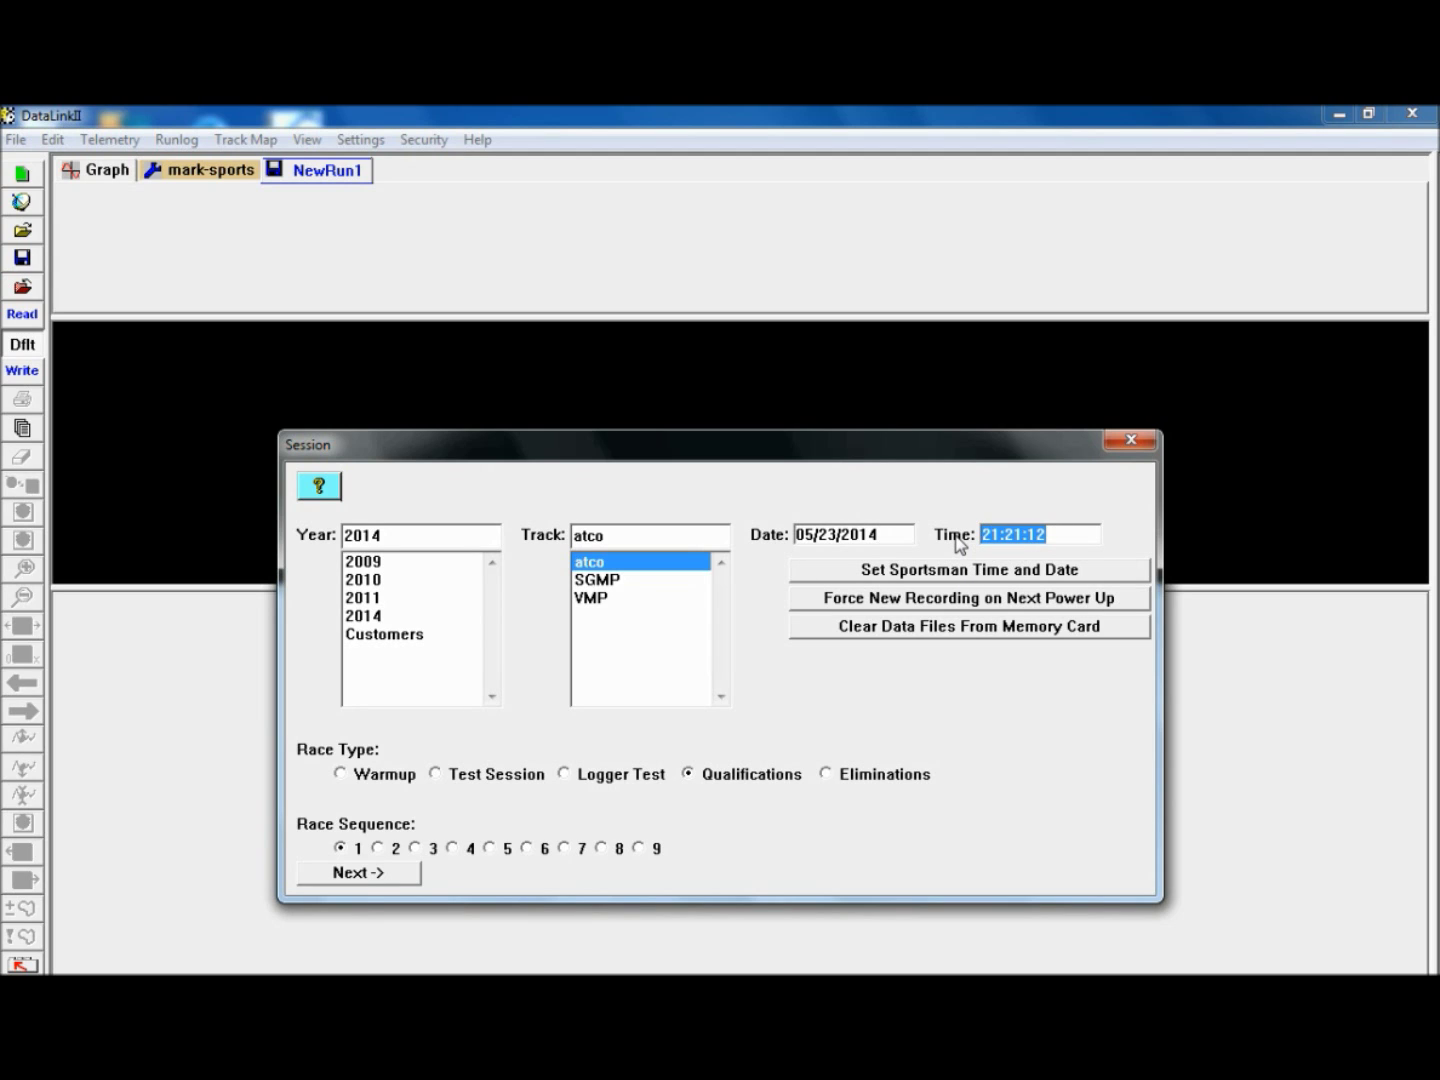
{"action": "type", "text": "18"}
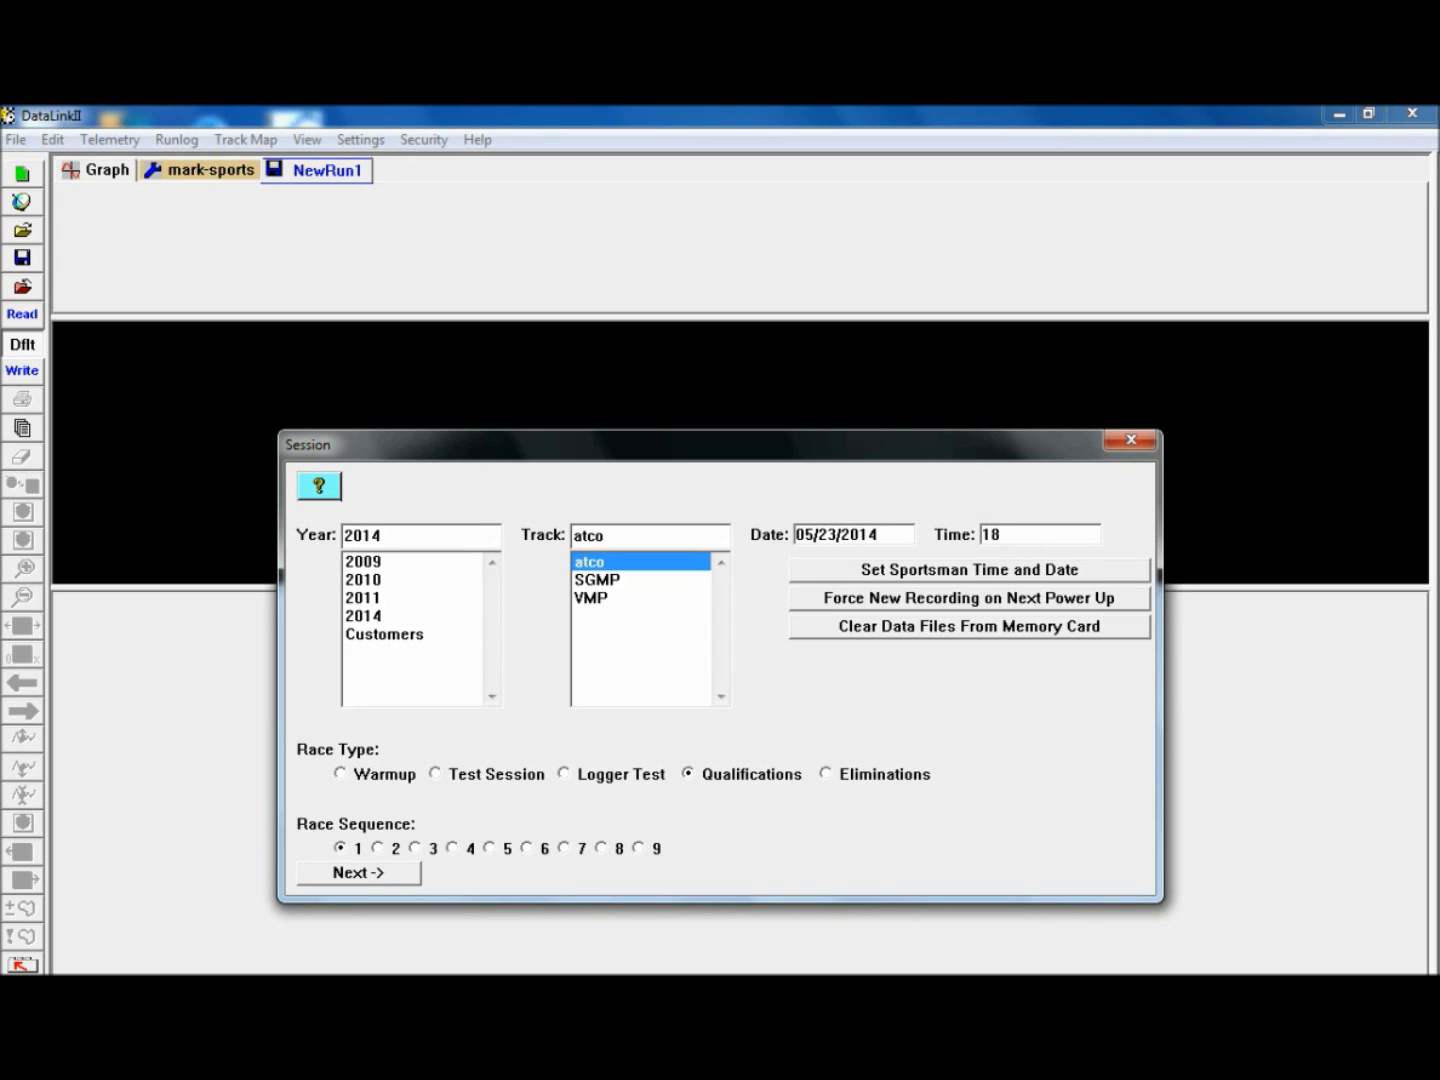
{"action": "type", "text": ":19:00"}
{"action": "left_click", "coordinate": [395, 870]}
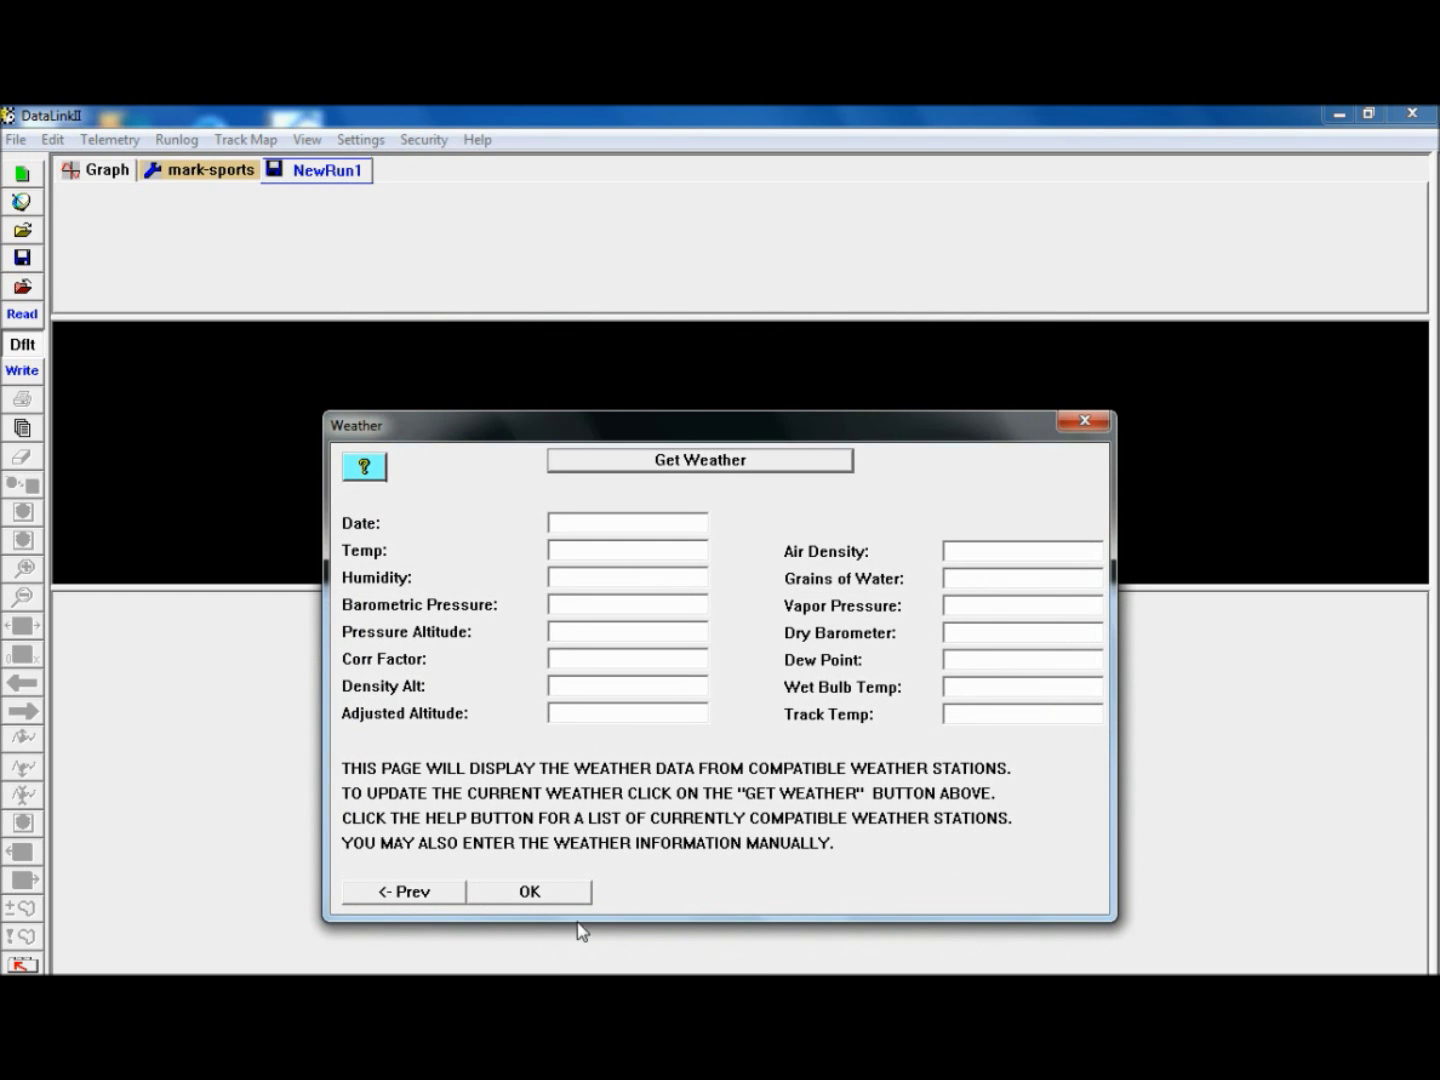
Accept the Weather page with no weather data to finish the run setup
{"action": "left_click", "coordinate": [531, 887]}
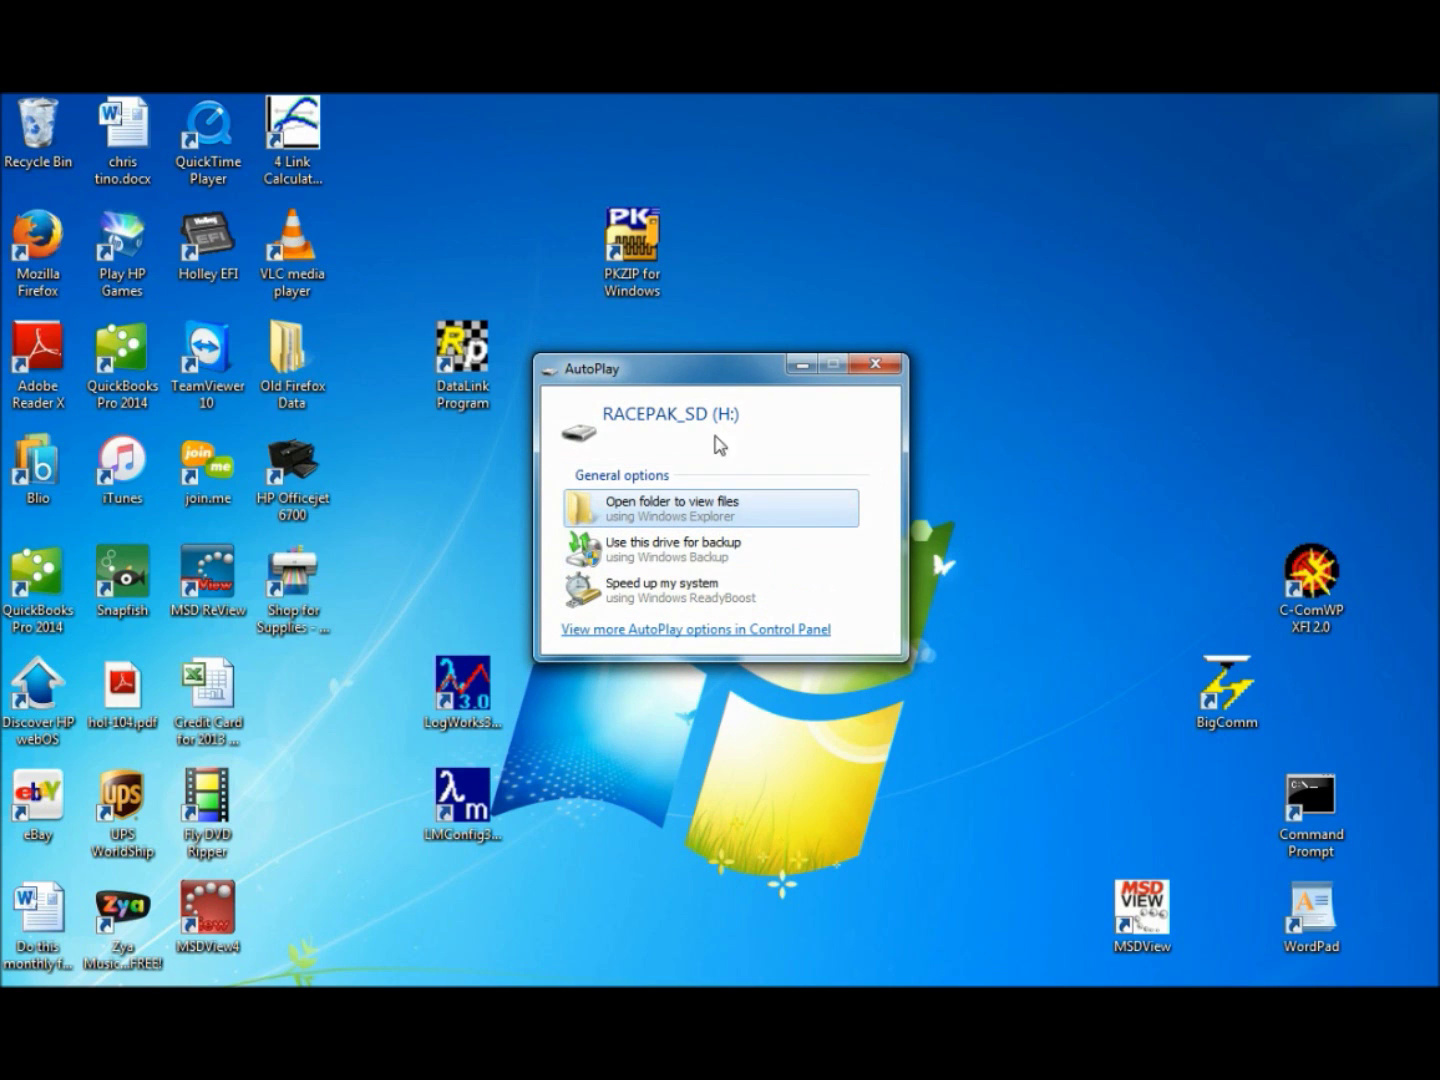
Dismiss the RACEPAK_SD AutoPlay prompt and relaunch DataLink II on the mark-sports configuration
{"action": "left_click", "coordinate": [801, 366]}
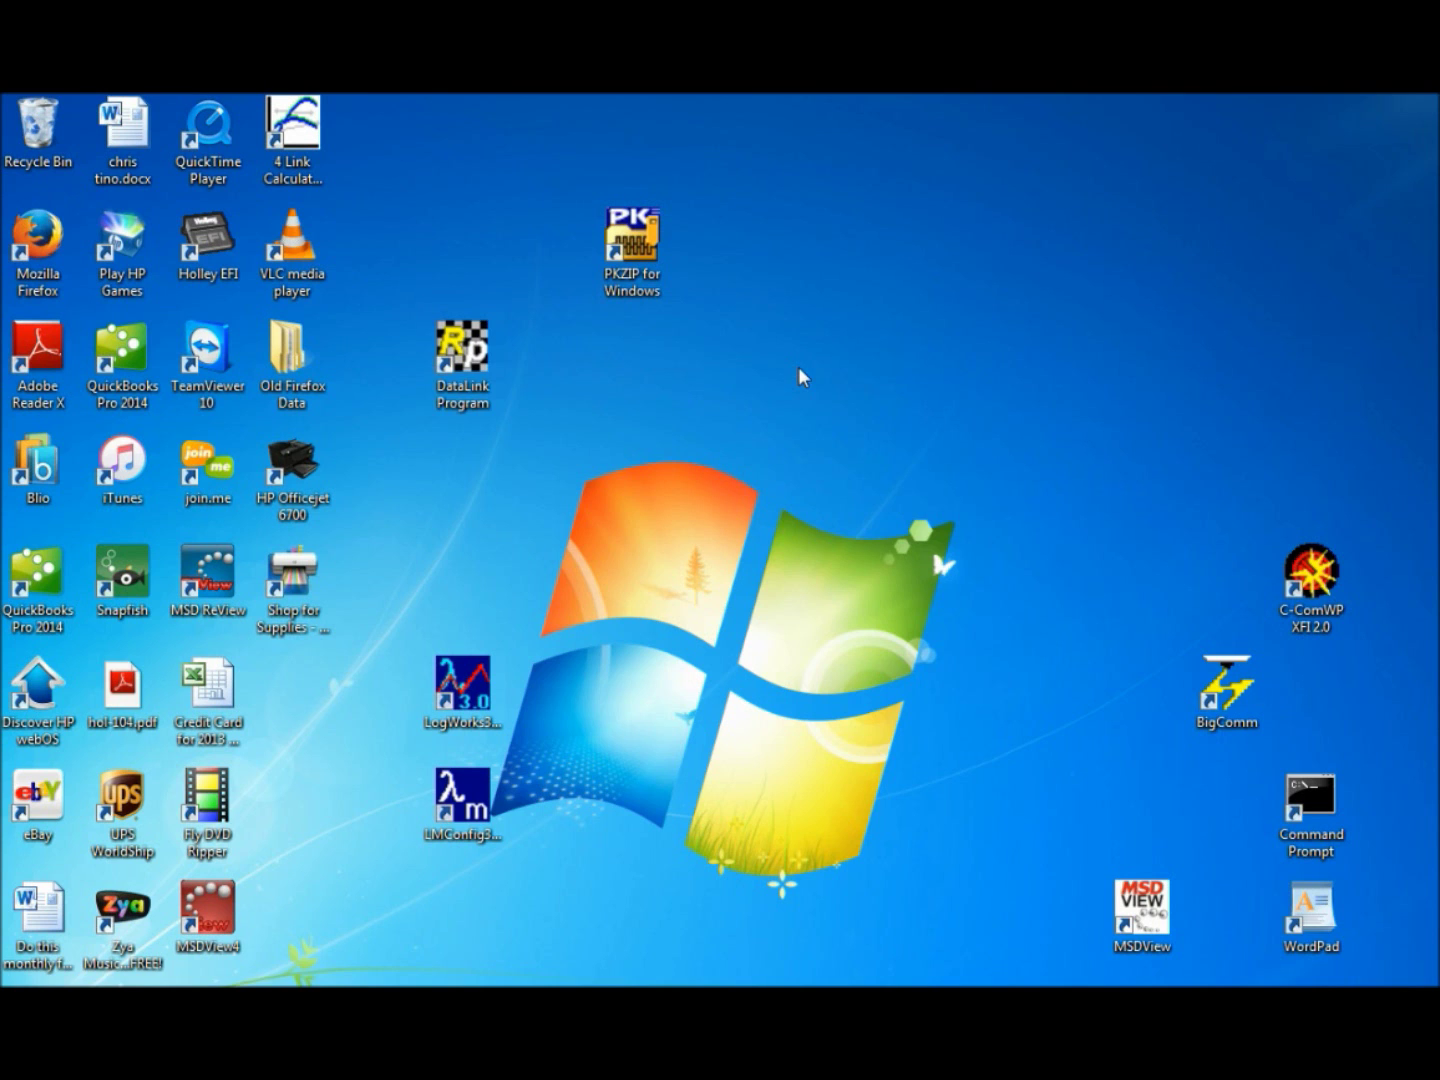
{"action": "double_click", "coordinate": [474, 354]}
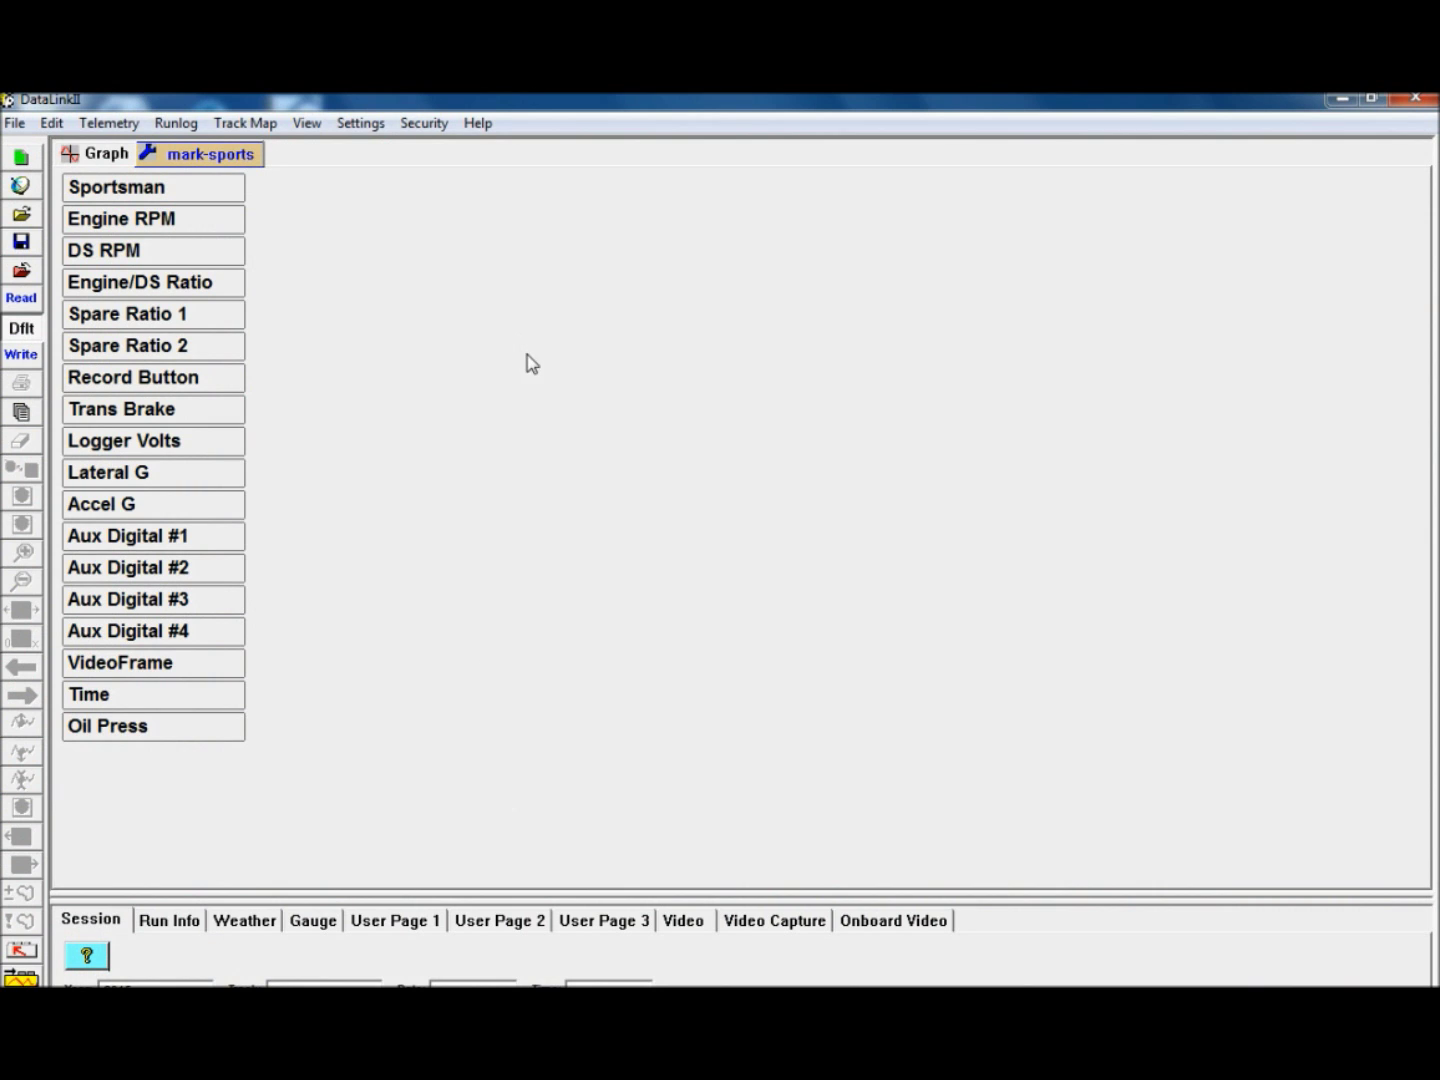
Start a new run, select 4.DDF on RACEPAK_SD, then cancel opening it
{"action": "left_click", "coordinate": [26, 162]}
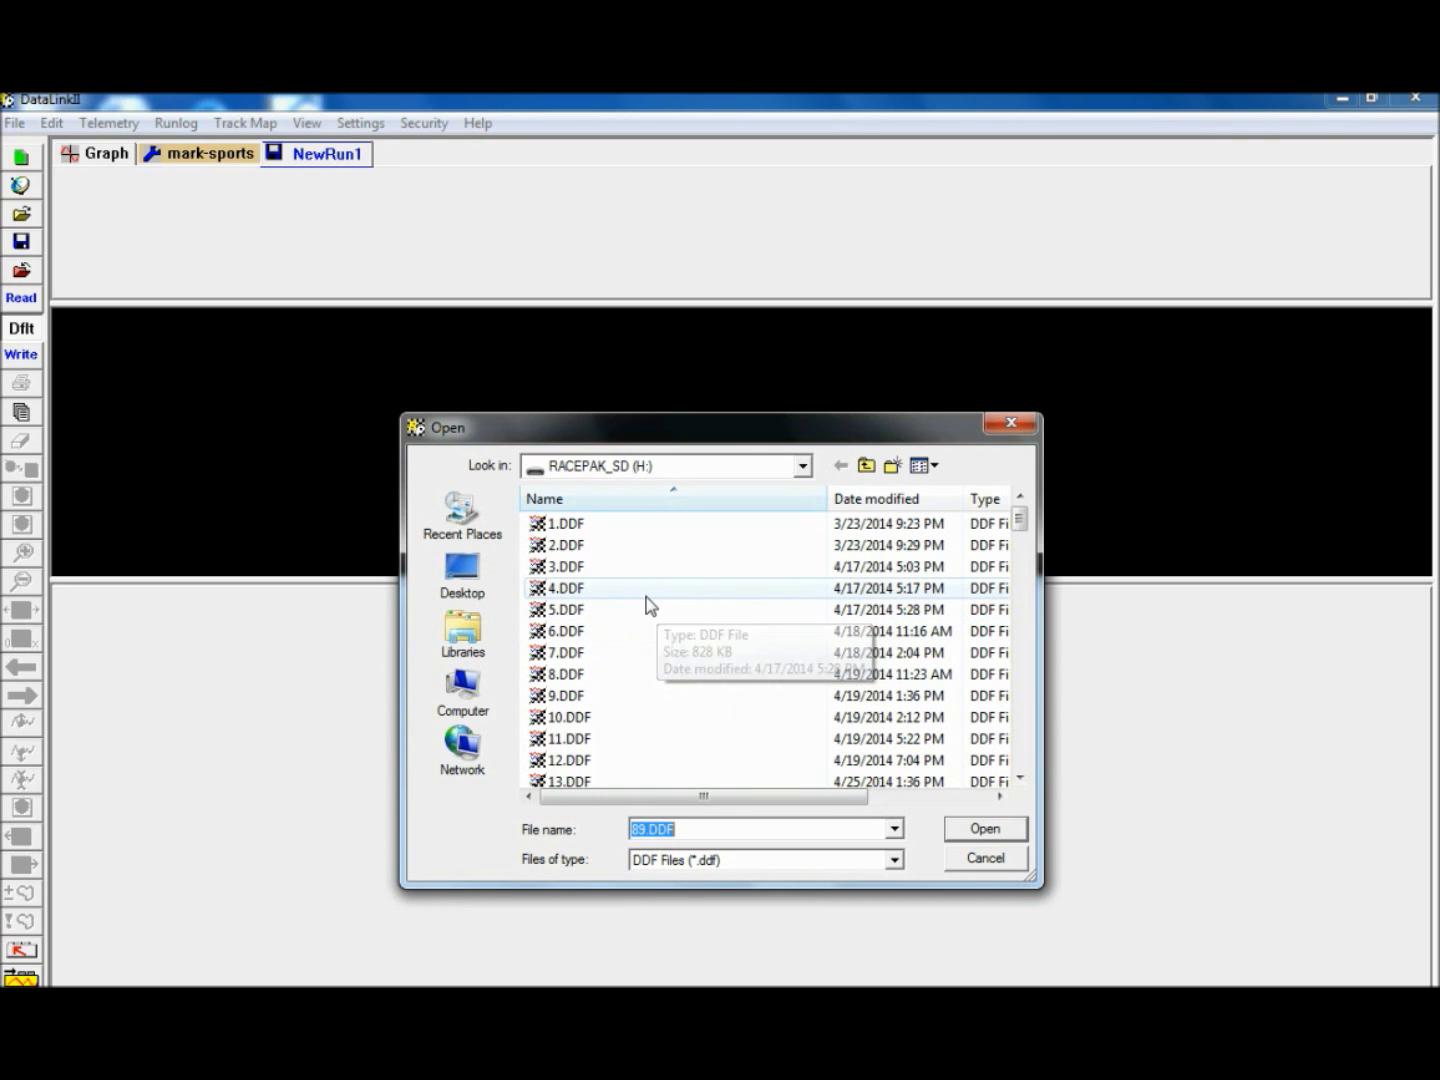
{"action": "left_click", "coordinate": [577, 594]}
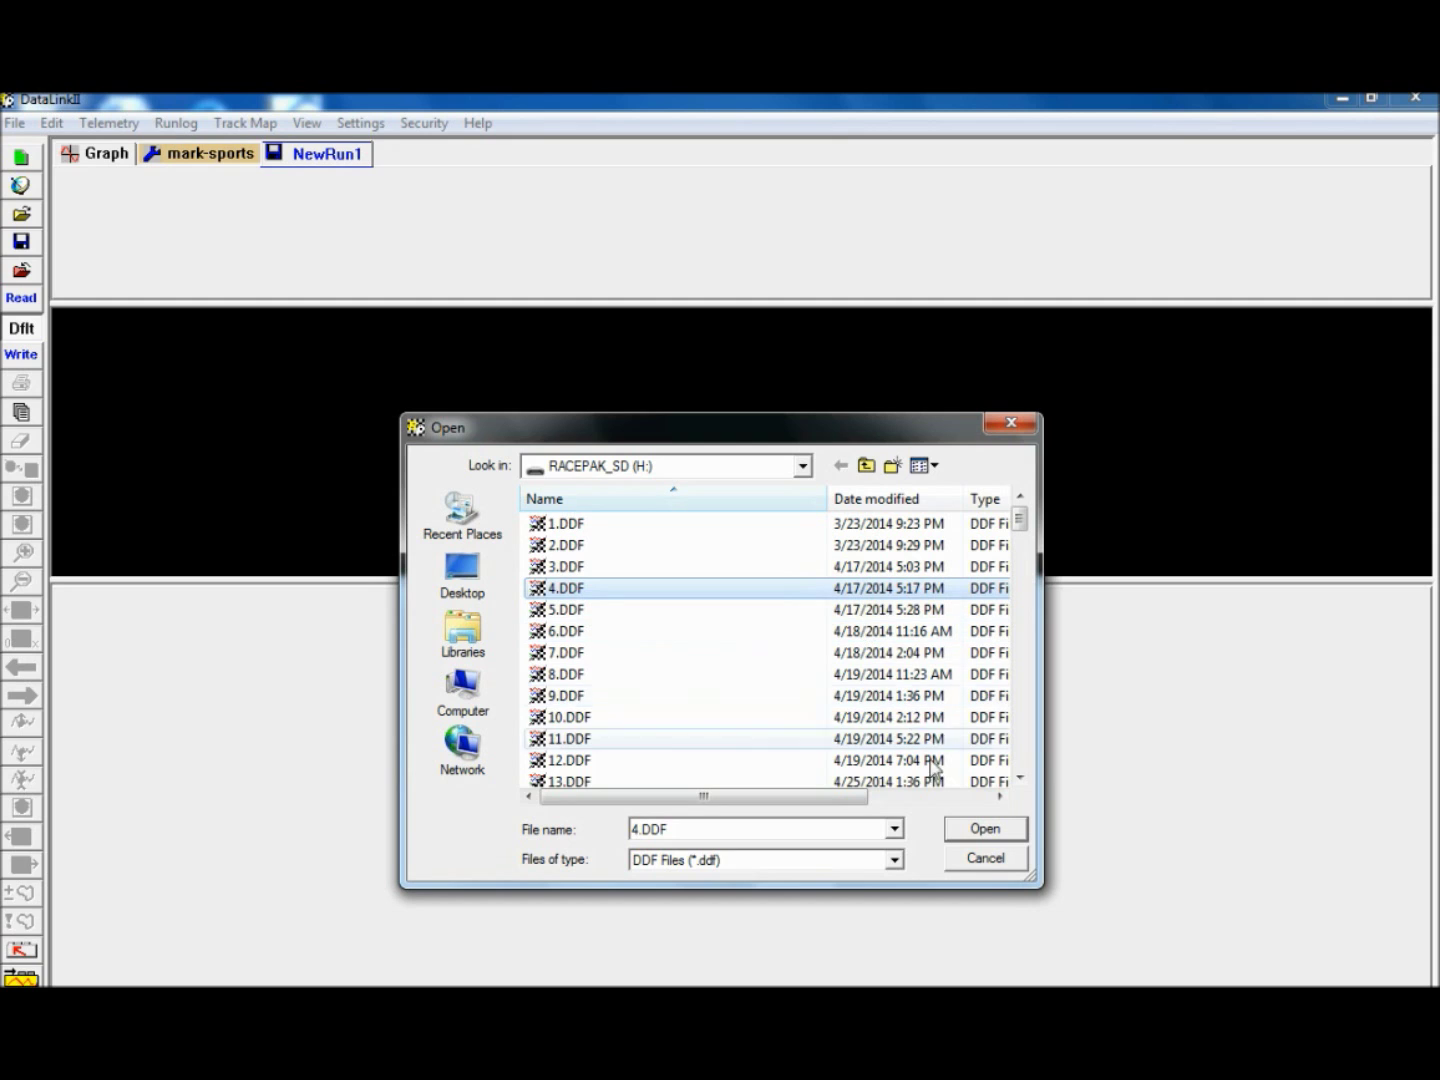
{"action": "left_click", "coordinate": [985, 858]}
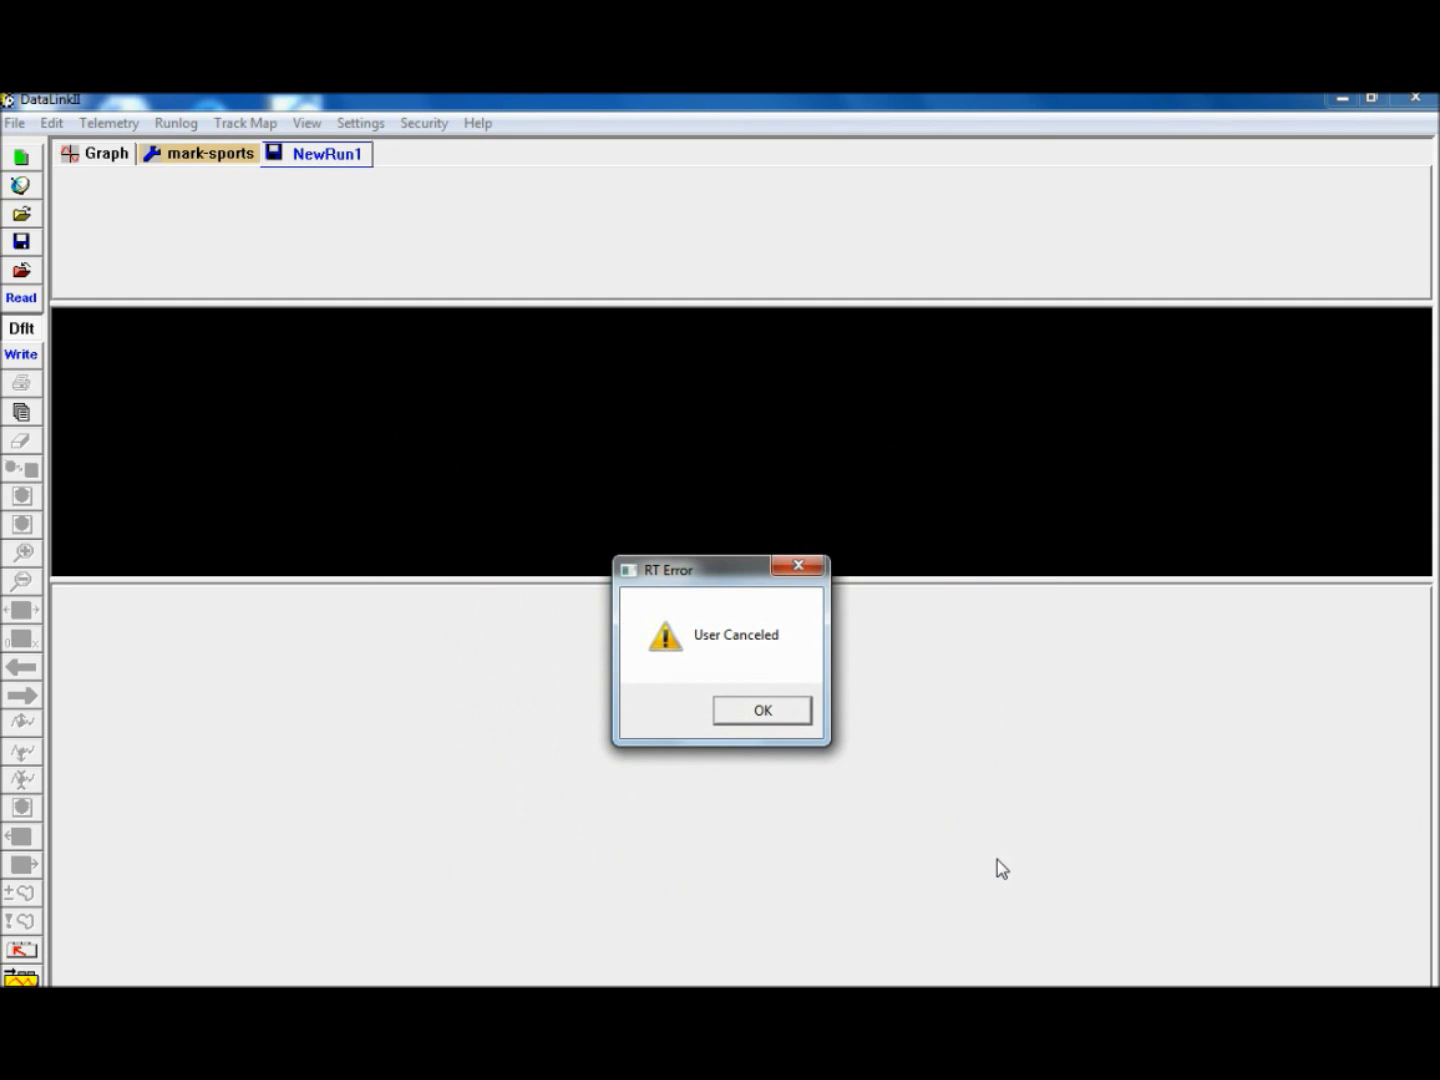
Dismiss the User Canceled error, enlarge the Session panel, and start writing PC time to the card
{"action": "left_click", "coordinate": [760, 711]}
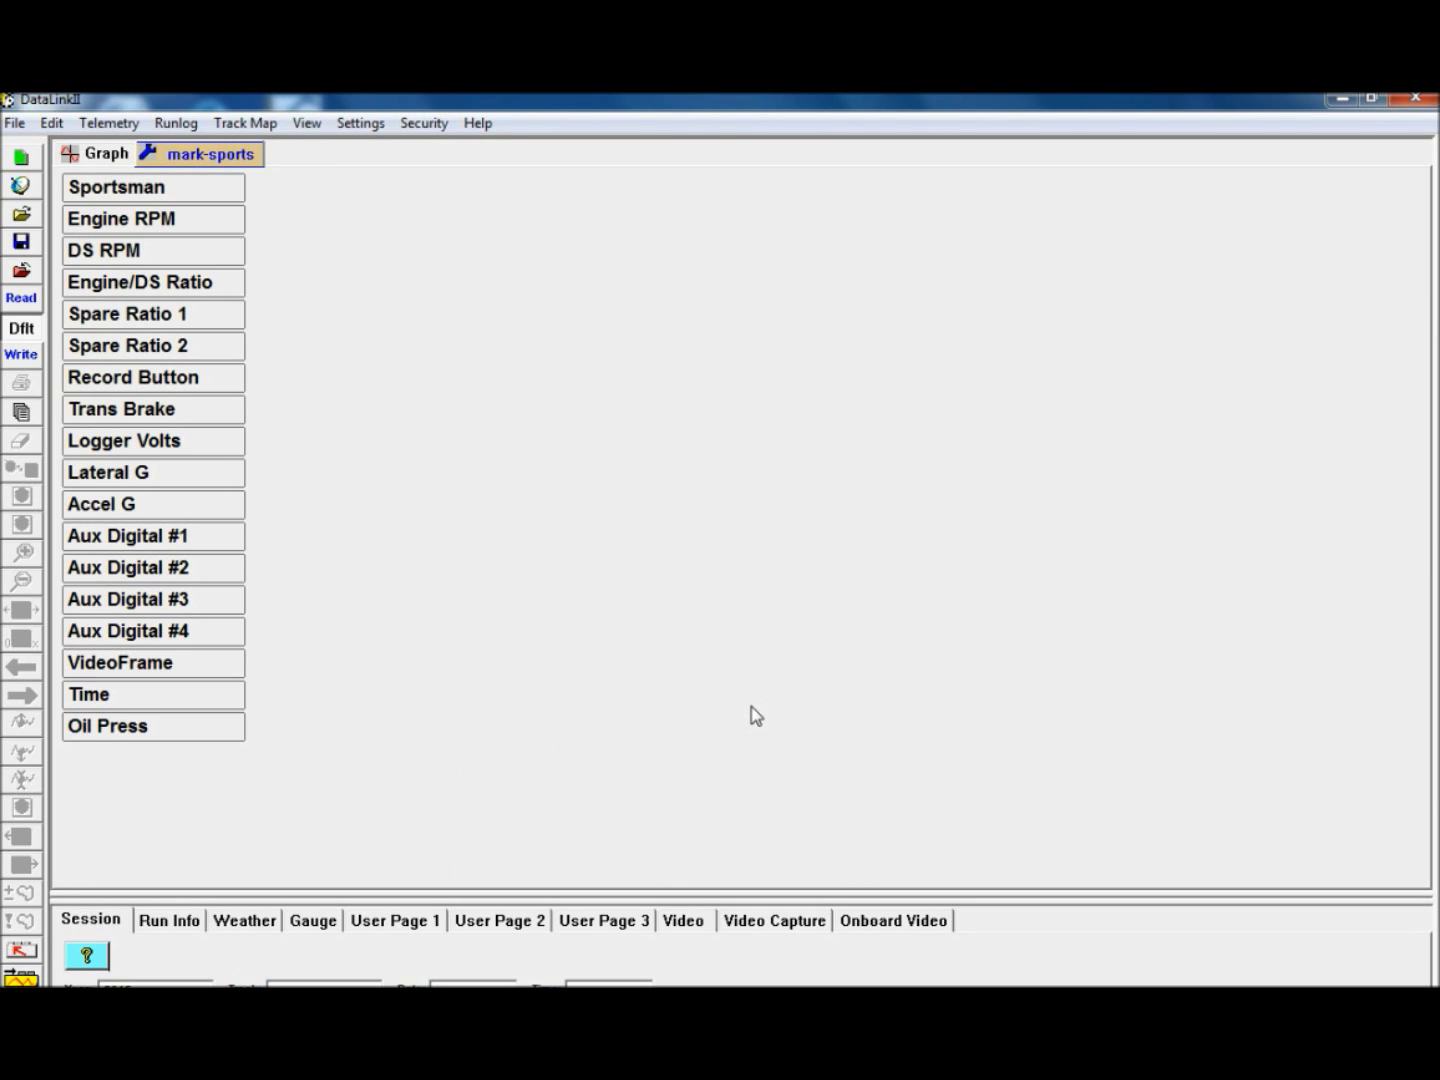
{"action": "left_click_drag", "start_coordinate": [704, 890], "coordinate": [675, 467]}
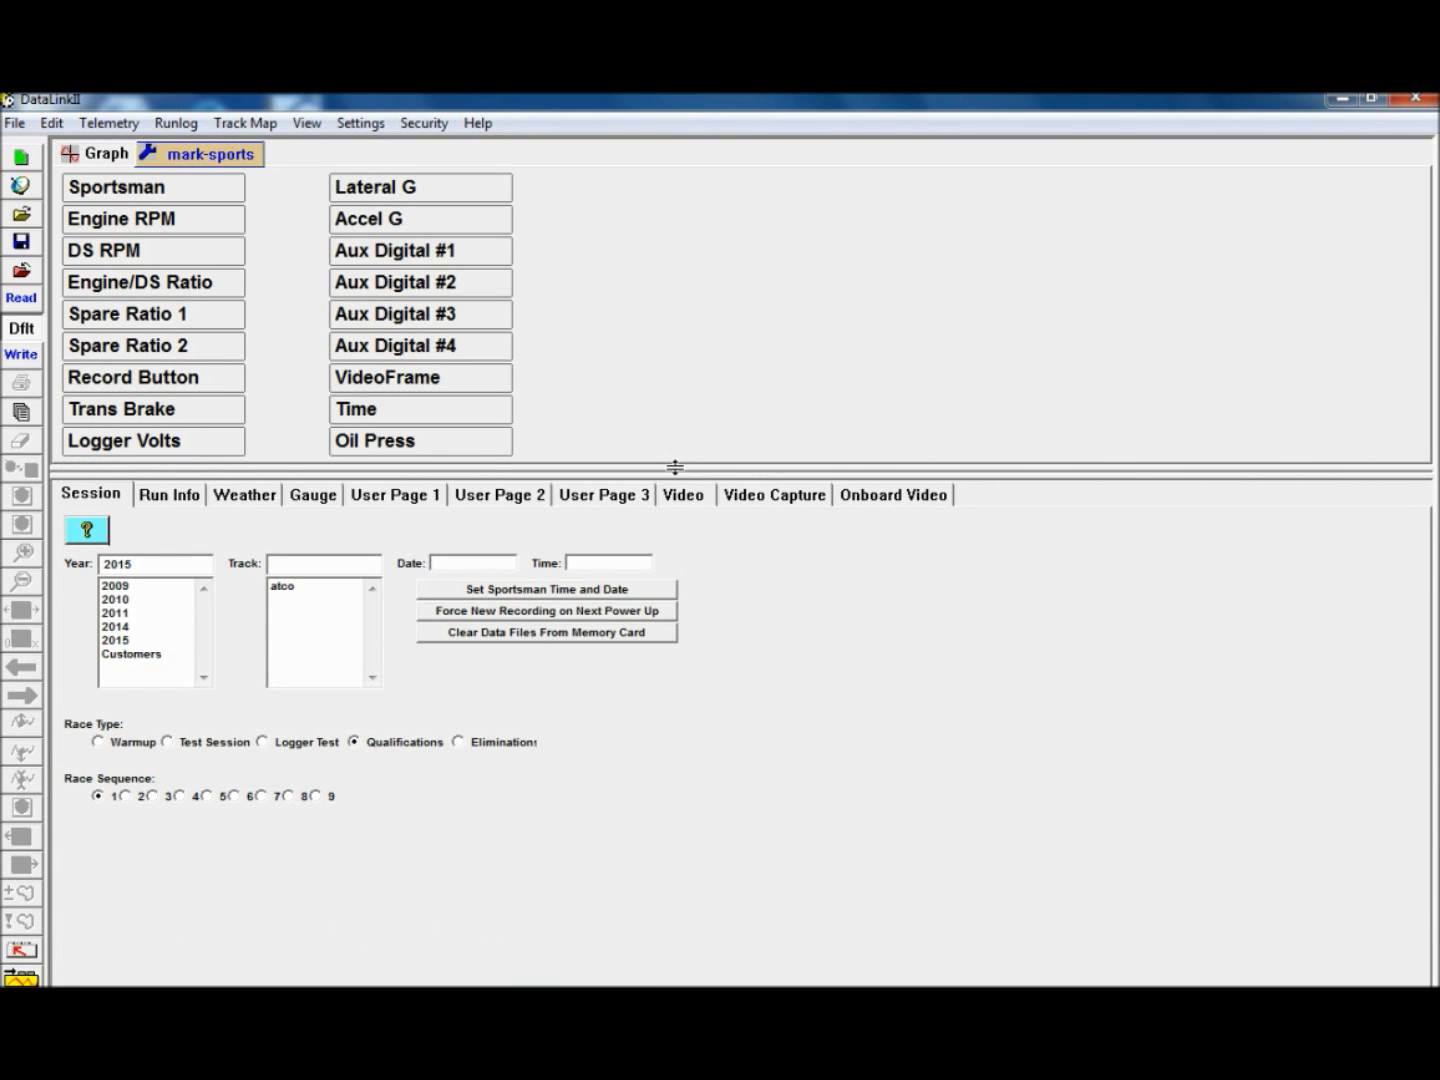
{"action": "left_click", "coordinate": [572, 593]}
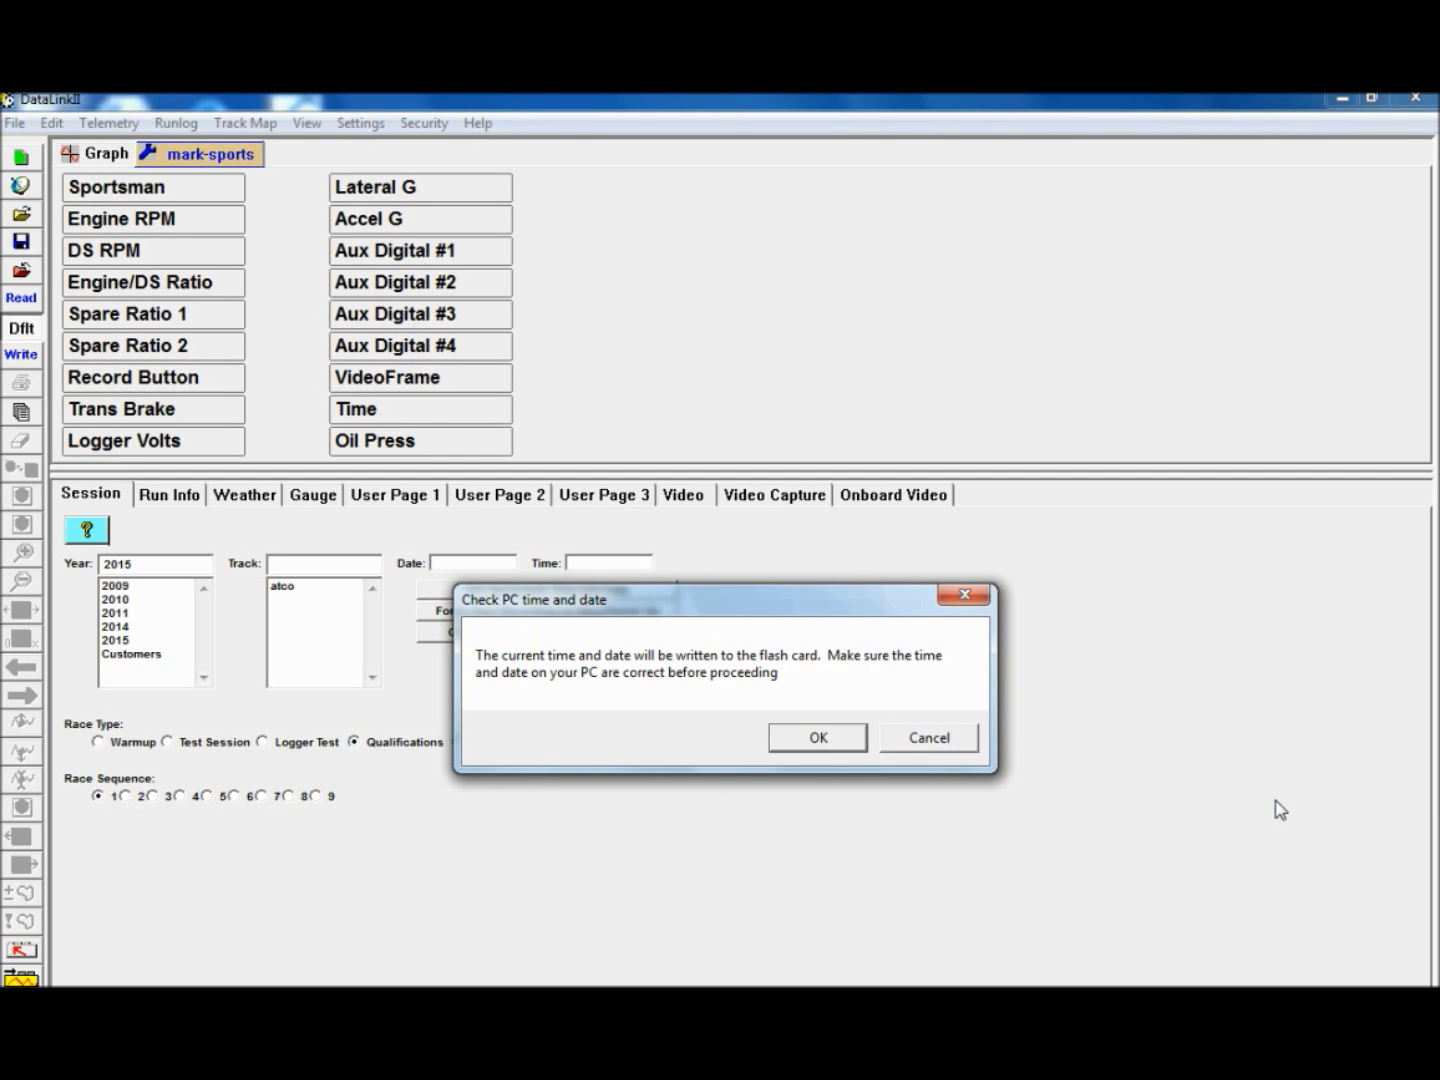
Write the PC's current time and date to the flash card and acknowledge the update instructions
{"action": "left_click", "coordinate": [843, 748]}
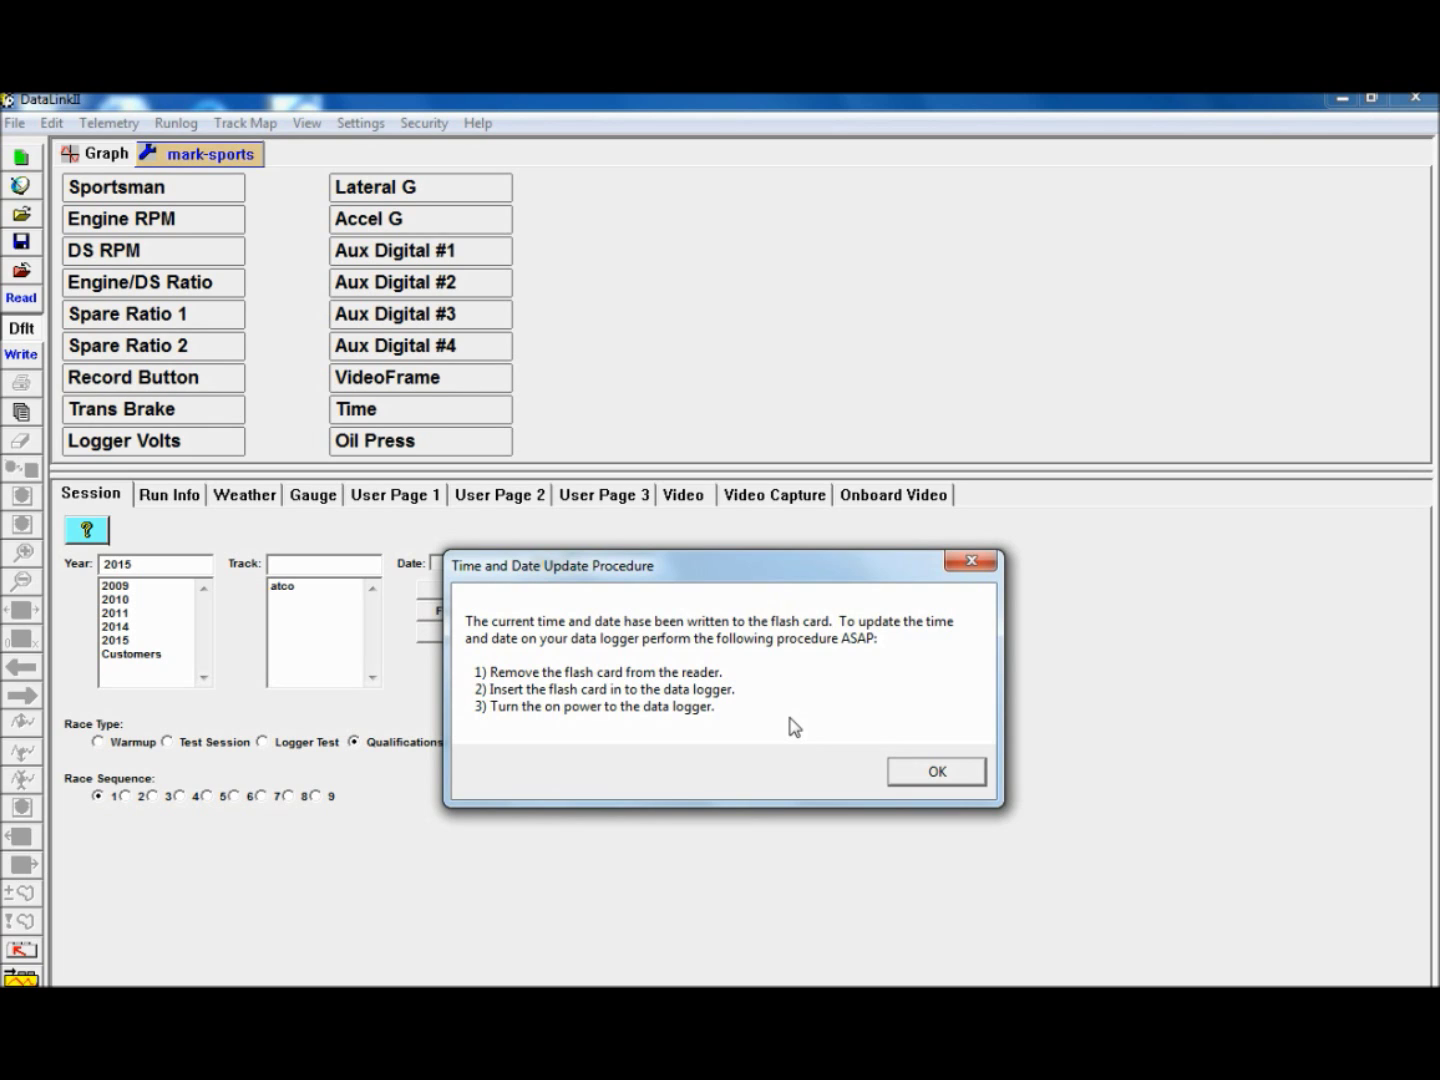
{"action": "left_click", "coordinate": [932, 772]}
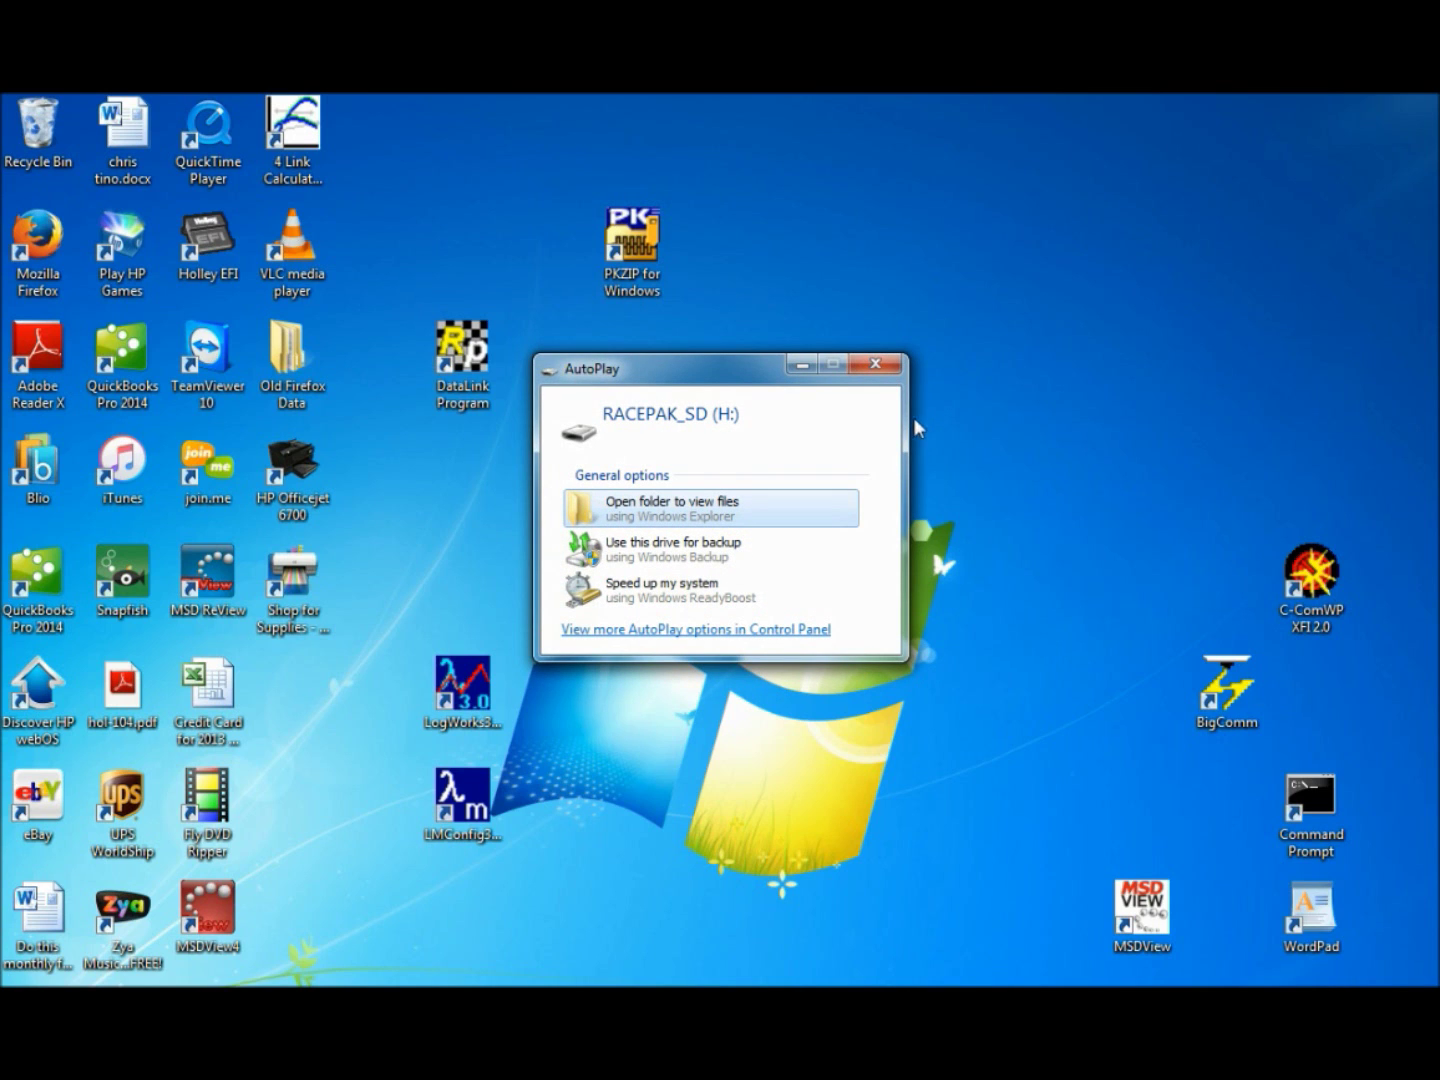
Minimize the AutoPlay prompt and relaunch DataLink II from its desktop icon
{"action": "left_click", "coordinate": [803, 372]}
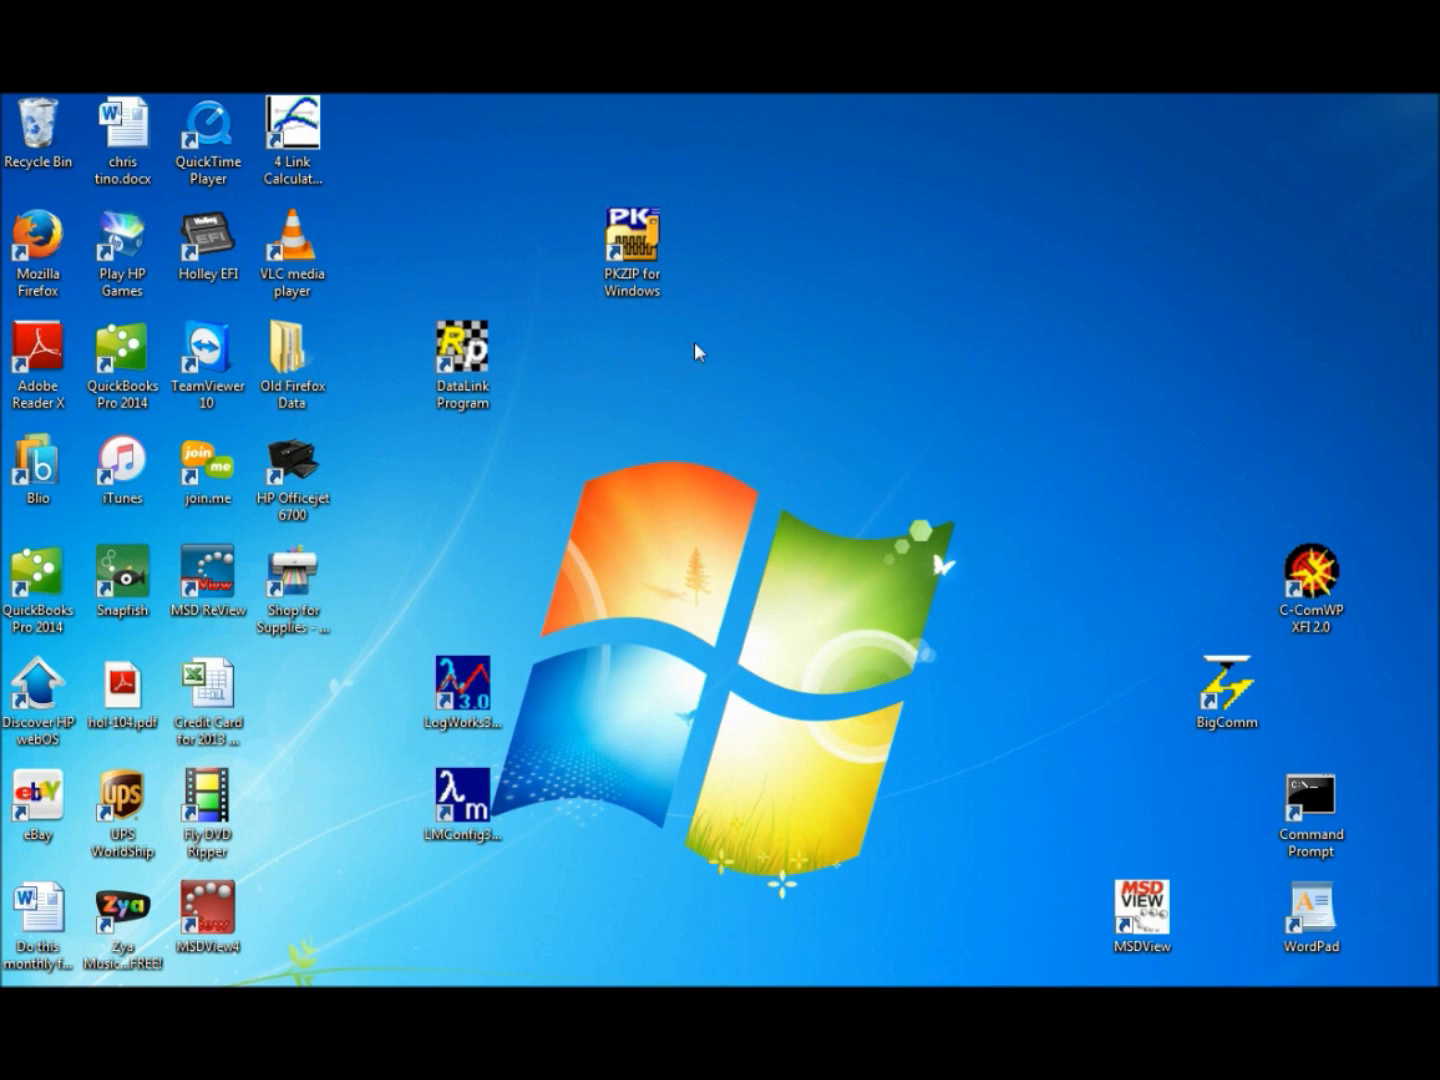
{"action": "double_click", "coordinate": [474, 354]}
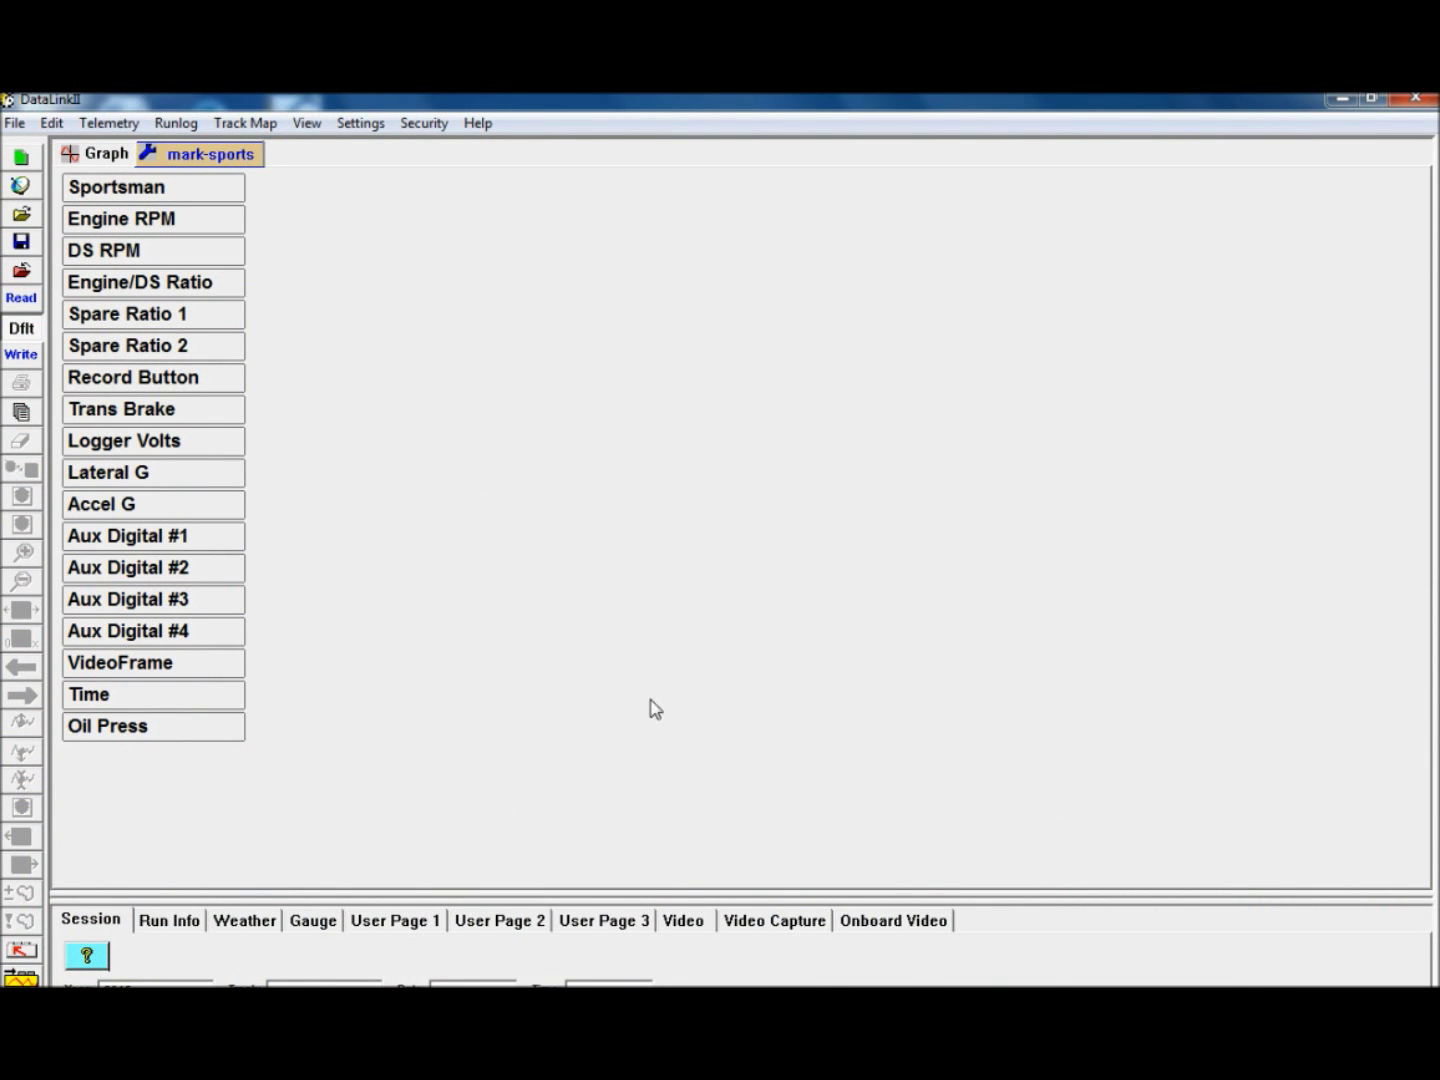
Enlarge the Session panel again to show Year 2015, track atco and the memory-card options
{"action": "left_click_drag", "start_coordinate": [653, 894], "coordinate": [648, 508]}
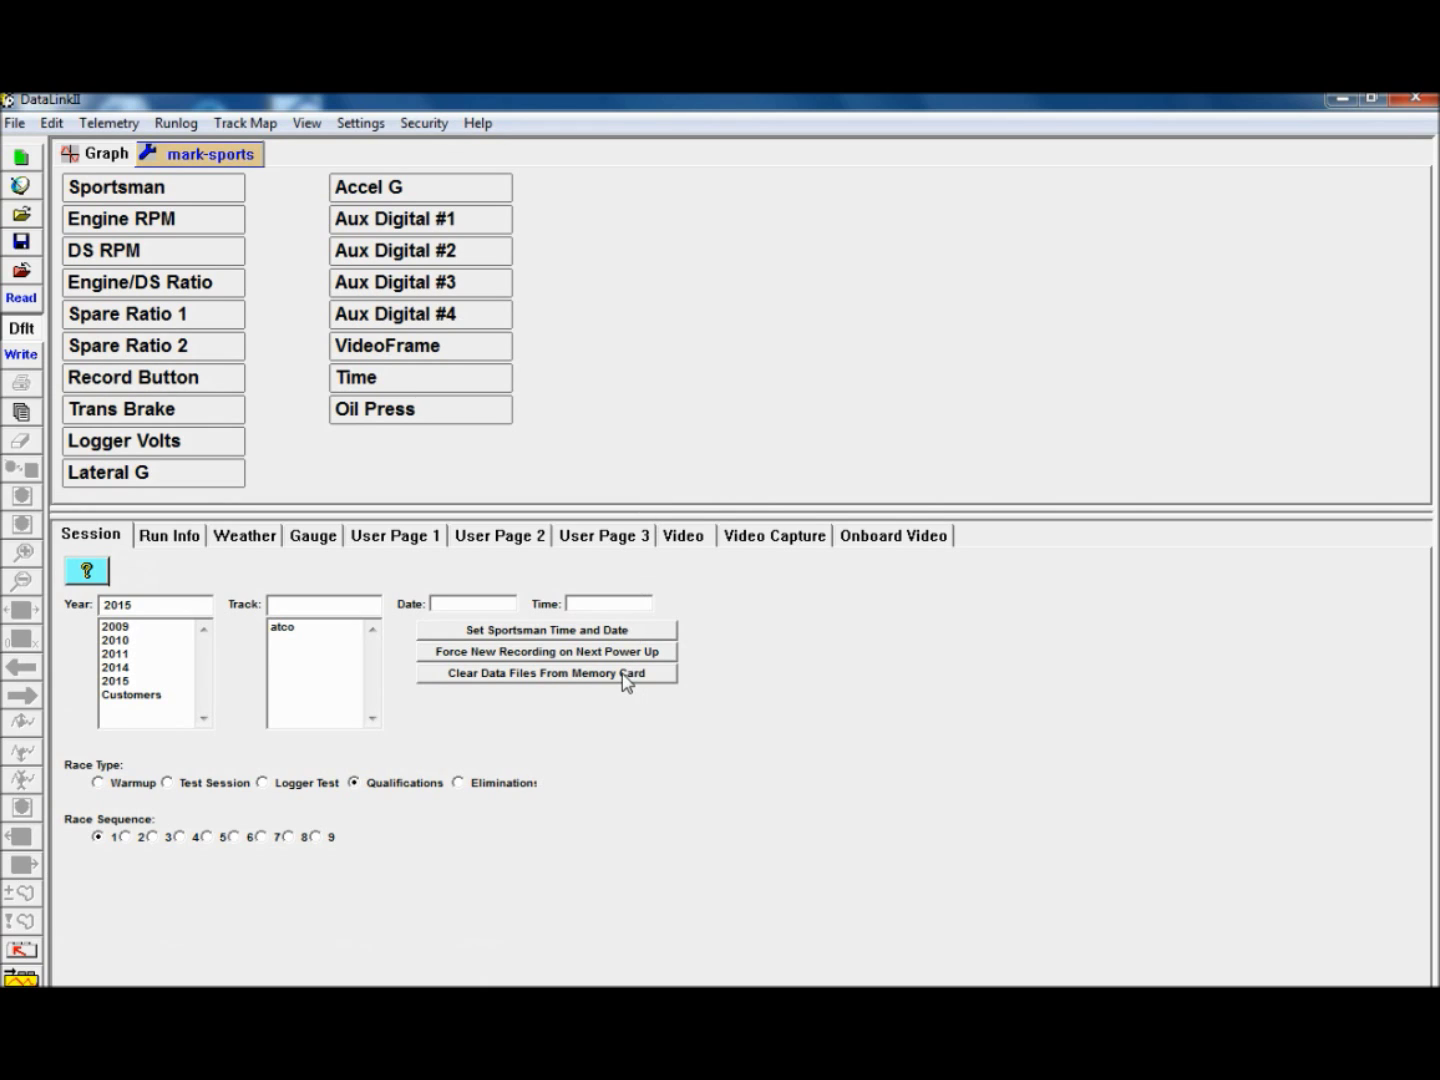
Open Clear Data Files From Memory Card and scroll through the H:\ DDF file list
{"action": "left_click", "coordinate": [517, 676]}
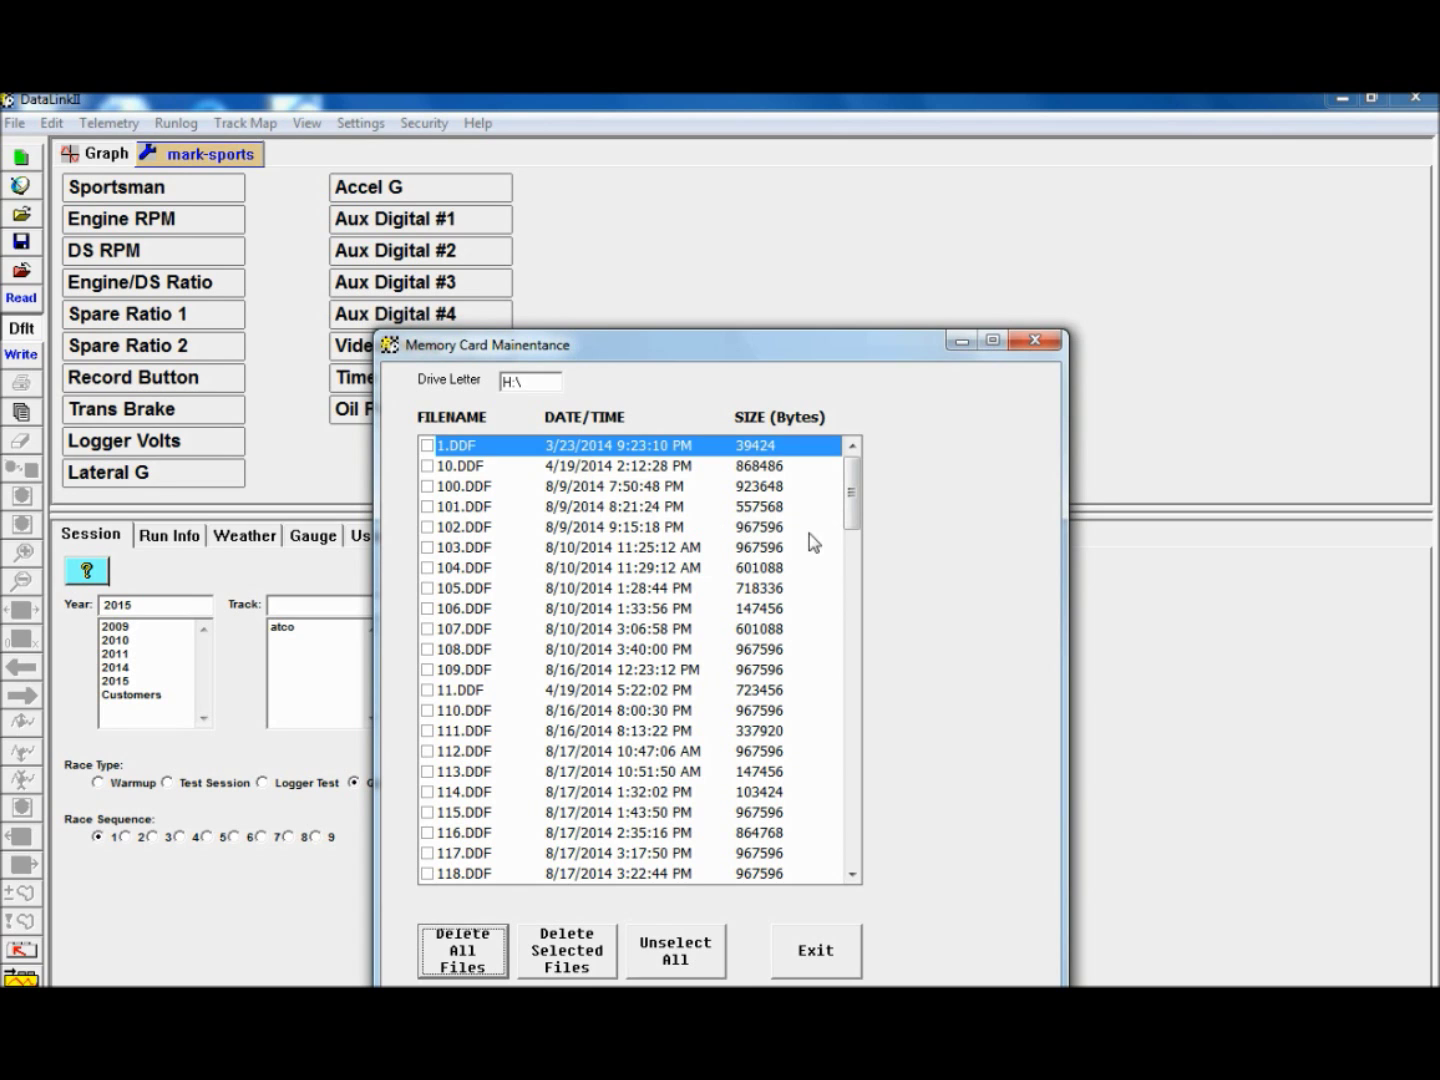
{"action": "mouse_move", "coordinate": [851, 503]}
{"action": "left_mouse_down"}
{"action": "mouse_move", "coordinate": [852, 620]}
{"action": "mouse_move", "coordinate": [852, 498]}
{"action": "mouse_move", "coordinate": [855, 510]}
{"action": "left_mouse_up"}
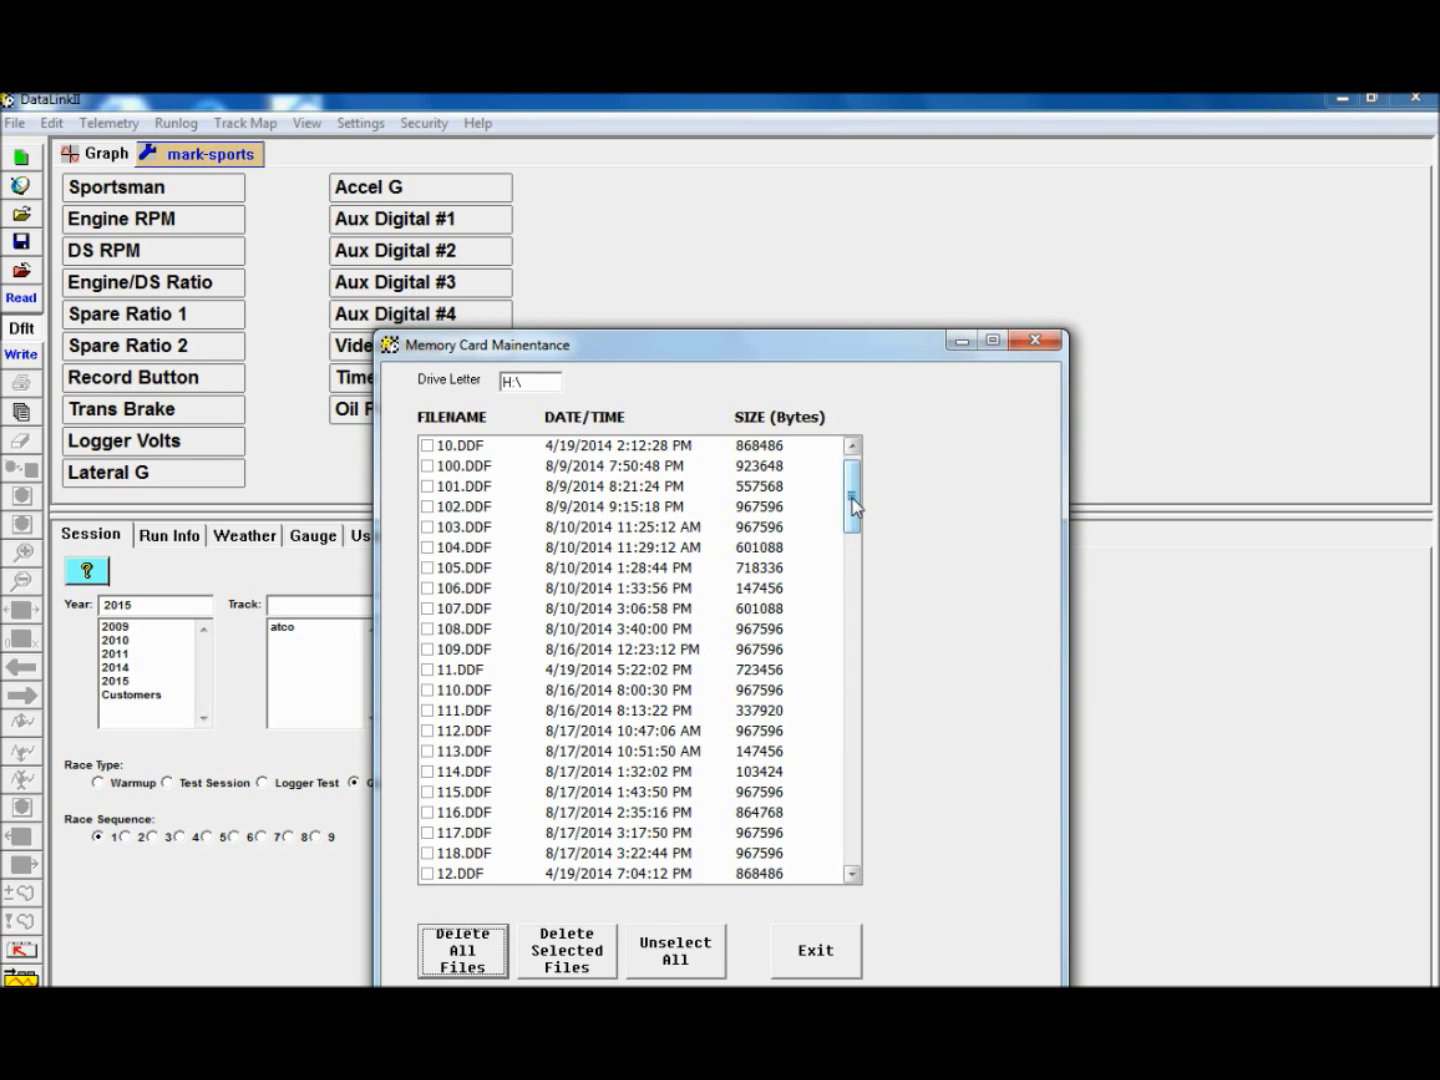
{"action": "mouse_move", "coordinate": [853, 503]}
{"action": "left_mouse_down"}
{"action": "mouse_move", "coordinate": [855, 611]}
{"action": "mouse_move", "coordinate": [871, 476]}
{"action": "left_mouse_up"}
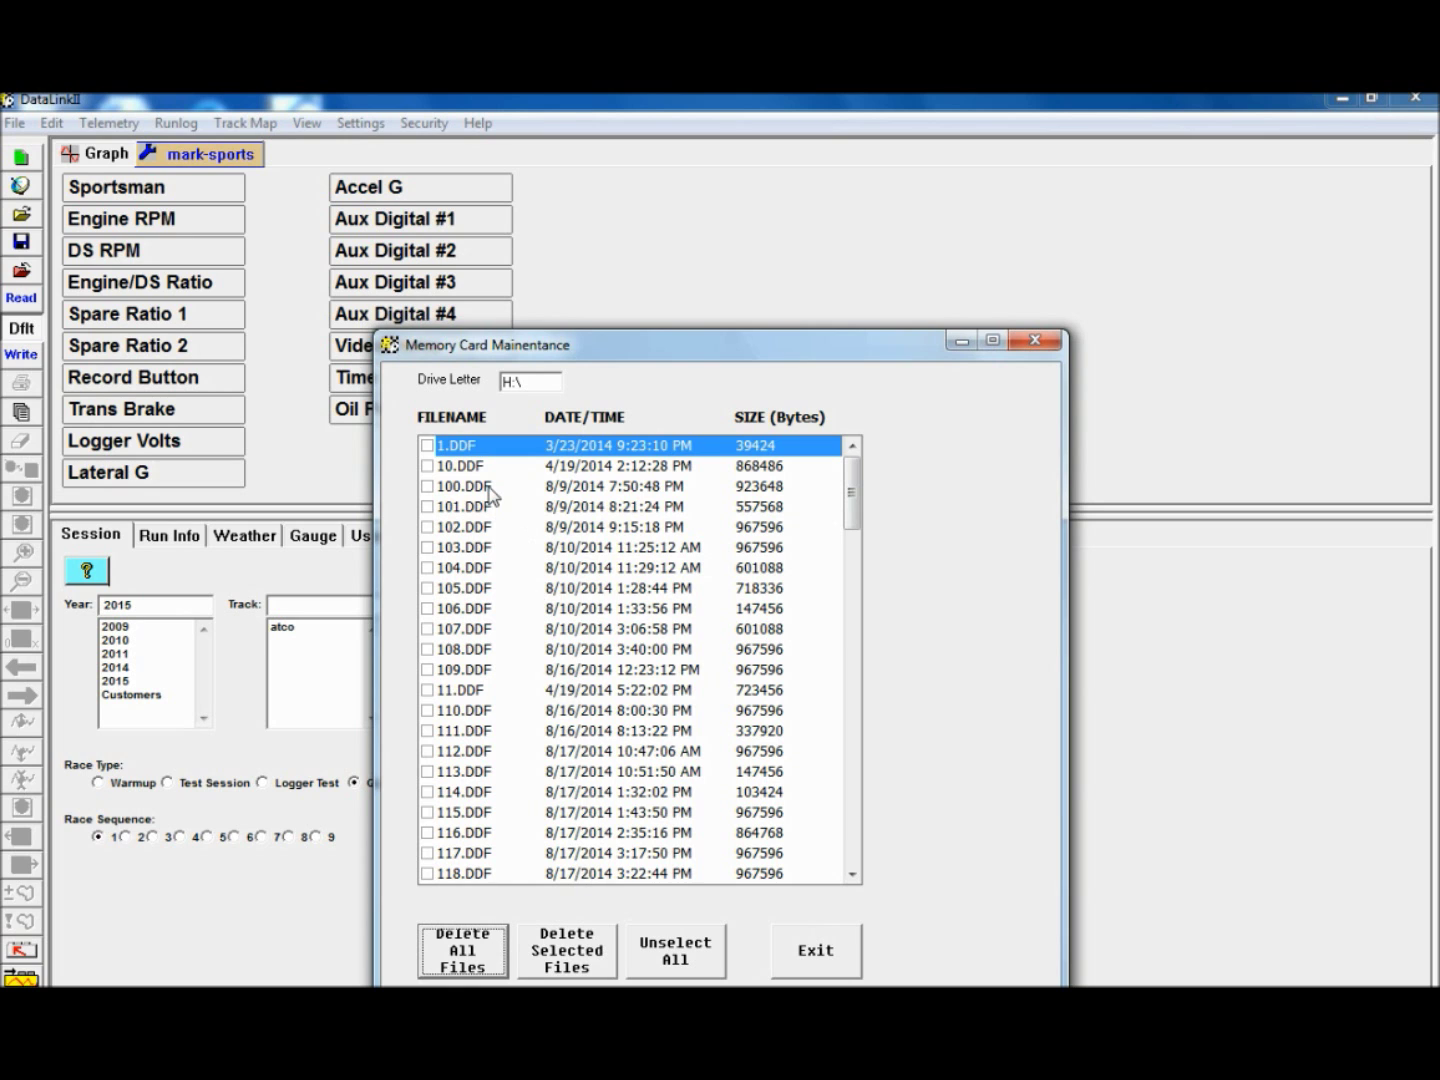
Scroll the card's file list and check 100.DDF for deletion
{"action": "mouse_move", "coordinate": [852, 495]}
{"action": "left_mouse_down"}
{"action": "mouse_move", "coordinate": [855, 787]}
{"action": "mouse_move", "coordinate": [878, 850]}
{"action": "mouse_move", "coordinate": [878, 592]}
{"action": "mouse_move", "coordinate": [857, 518]}
{"action": "left_mouse_up"}
{"action": "left_click", "coordinate": [490, 713]}
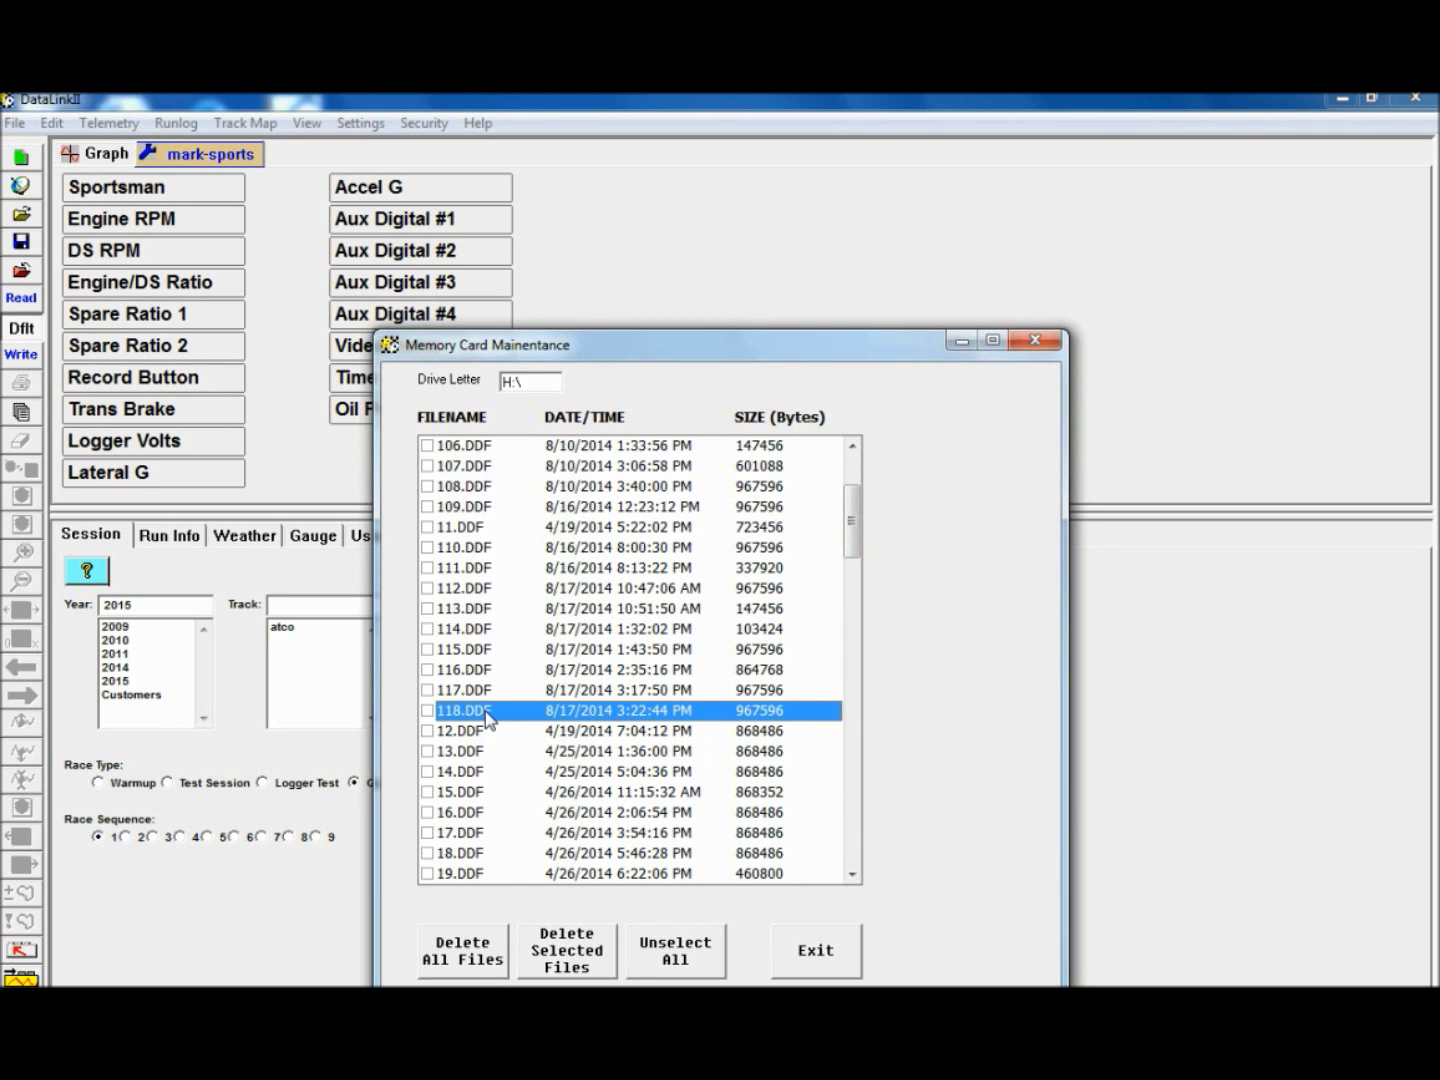
{"action": "left_click_drag", "start_coordinate": [851, 525], "coordinate": [851, 490]}
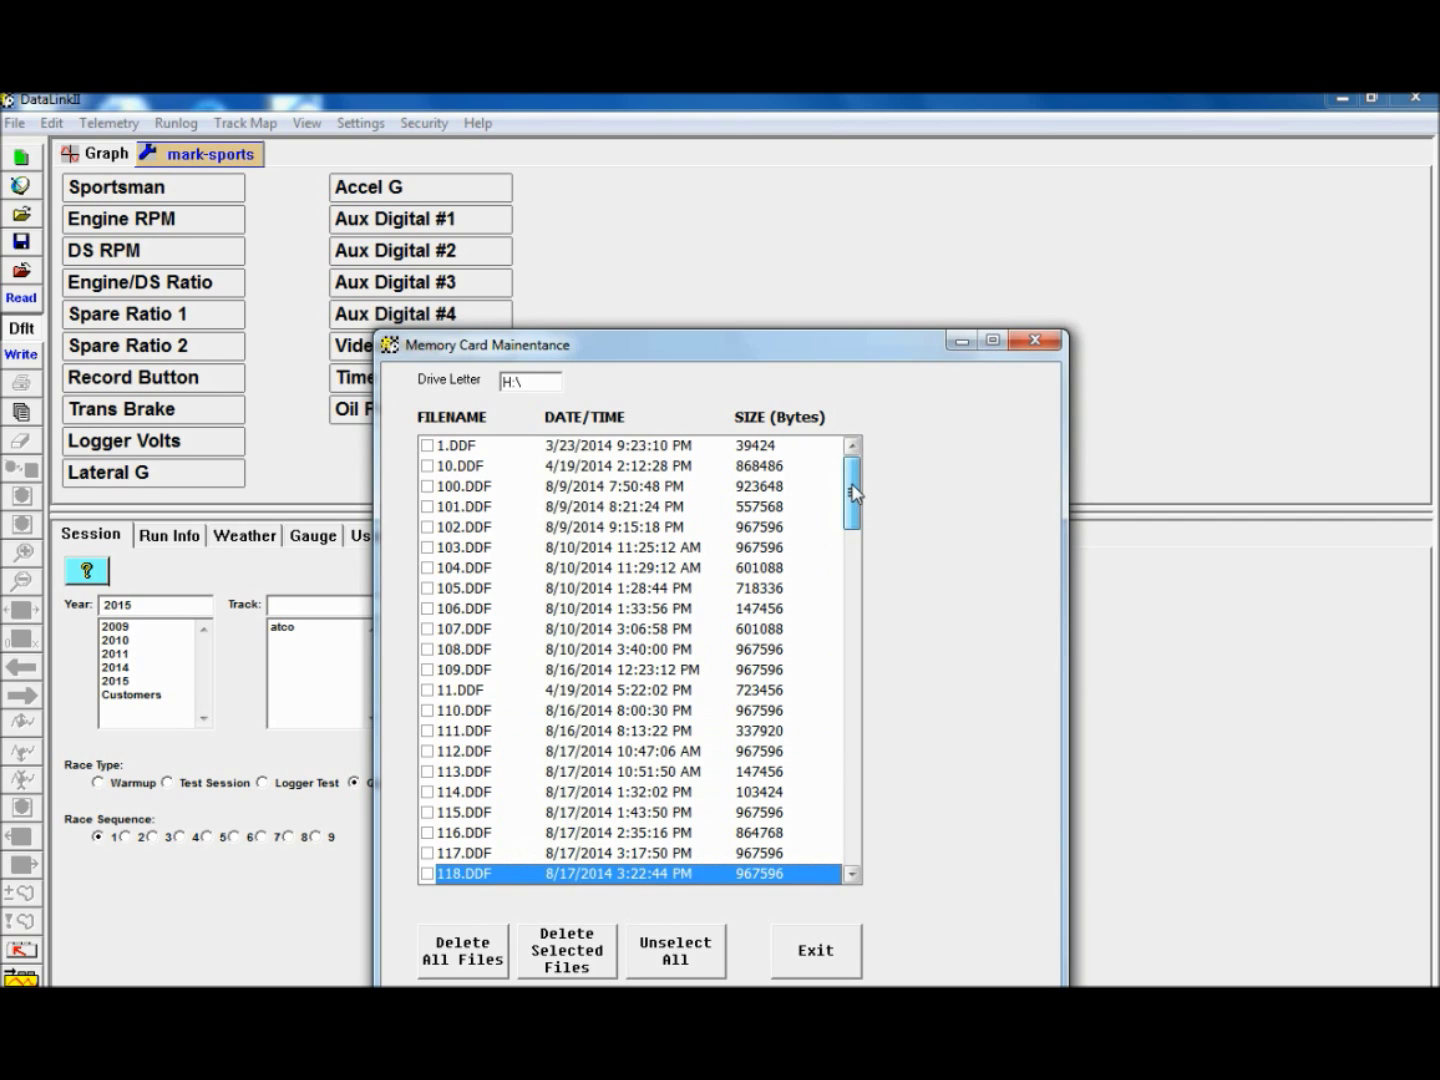
{"action": "left_click", "coordinate": [483, 490]}
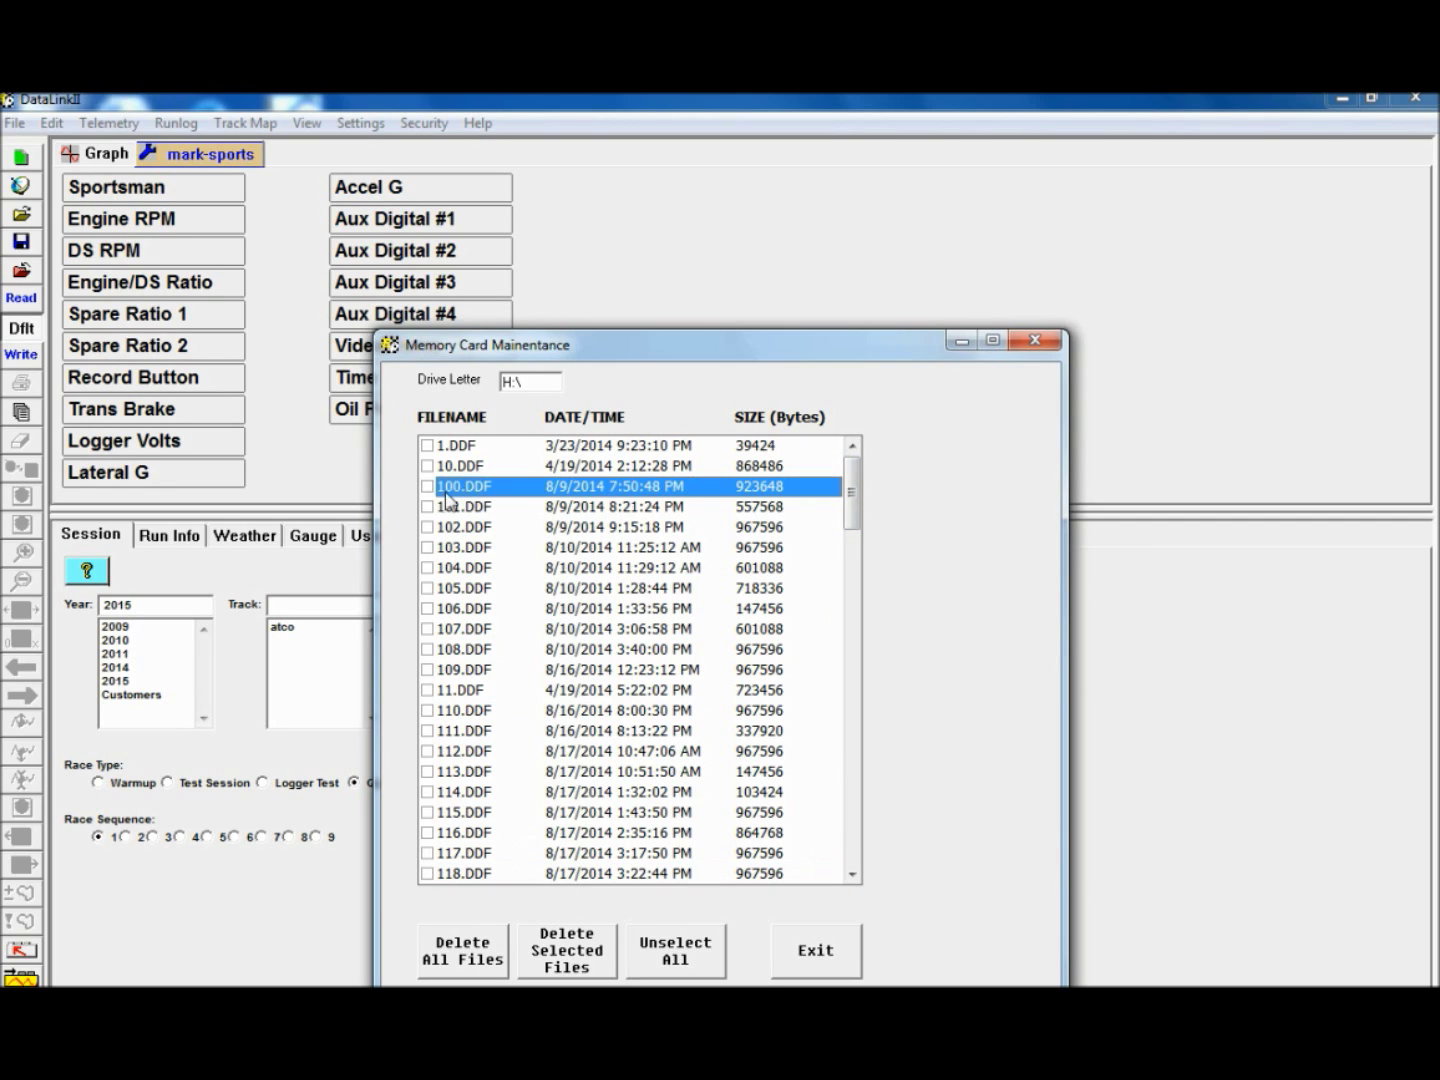
{"action": "left_click", "coordinate": [427, 487]}
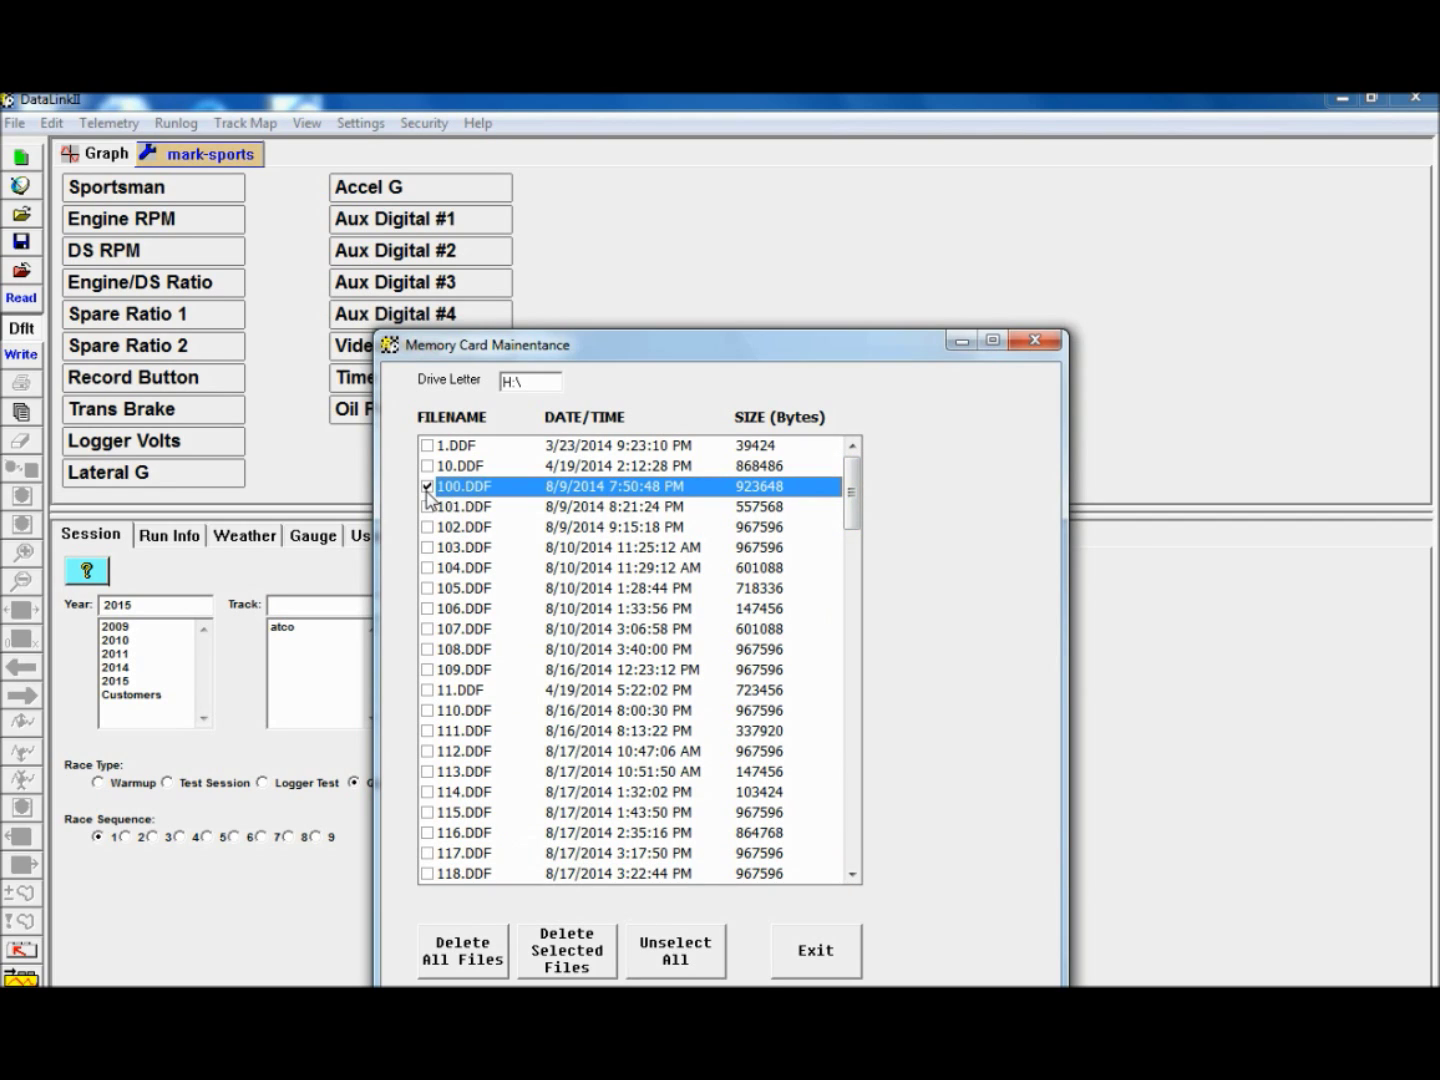
Check 118.DDF down to 101.DDF plus 11.DDF, then delete the checked runs from the card
{"action": "left_click", "coordinate": [428, 875]}
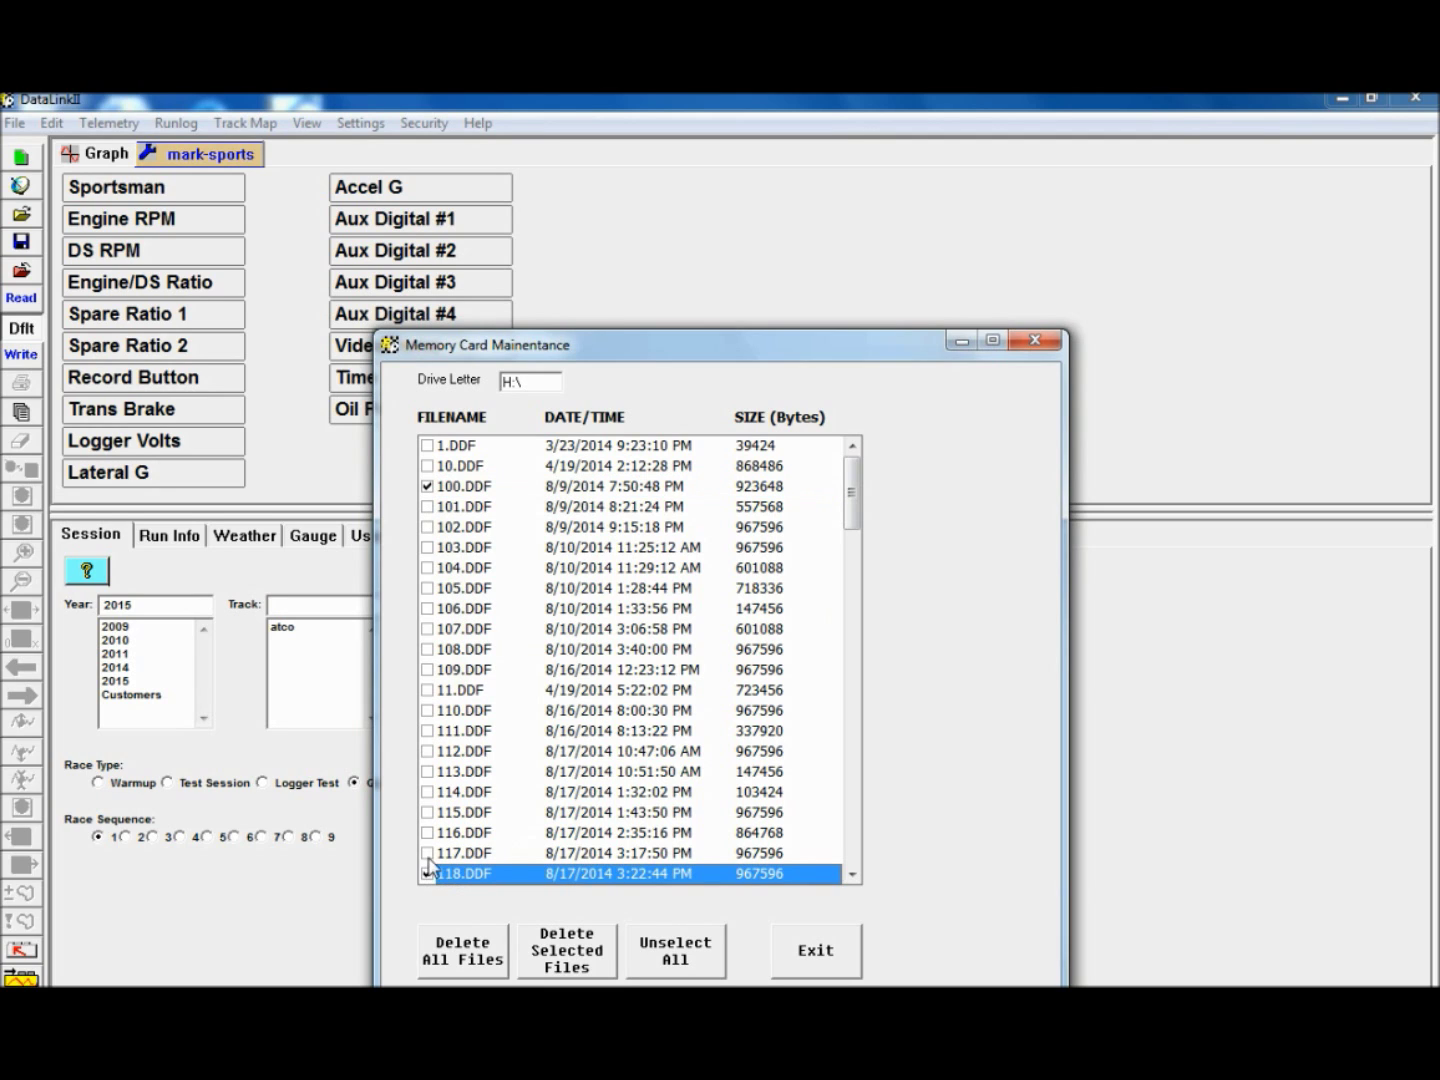
{"action": "left_click", "coordinate": [428, 854]}
{"action": "left_click", "coordinate": [428, 833]}
{"action": "left_click", "coordinate": [428, 812]}
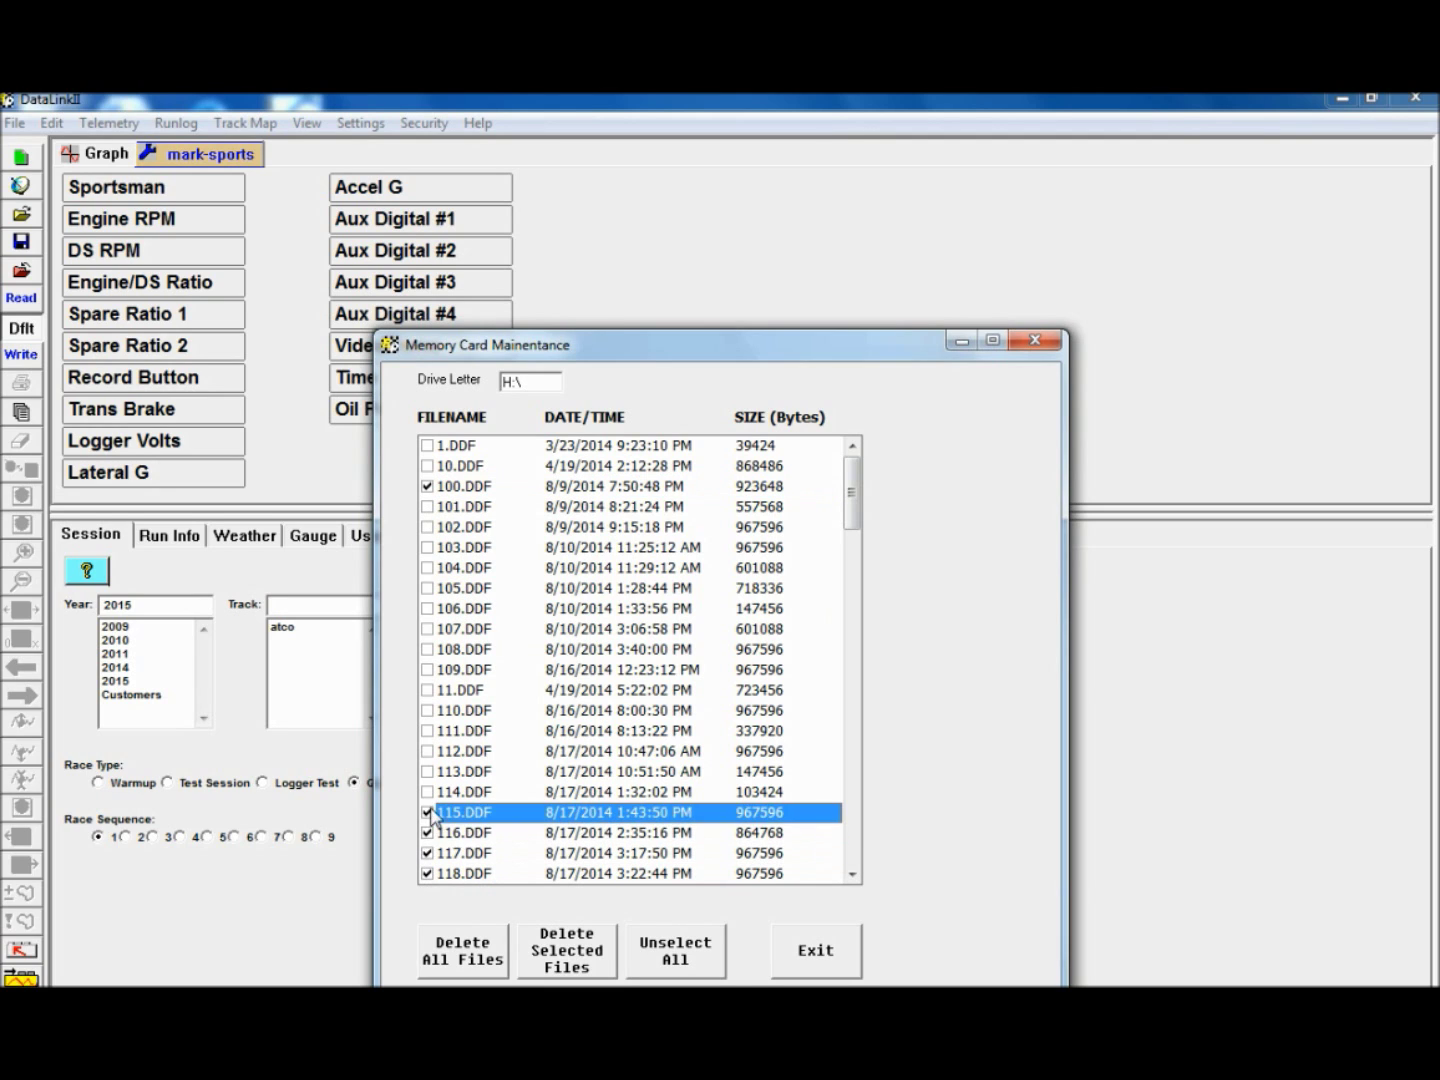
{"action": "left_click", "coordinate": [428, 792]}
{"action": "left_click", "coordinate": [428, 771]}
{"action": "left_click", "coordinate": [428, 751]}
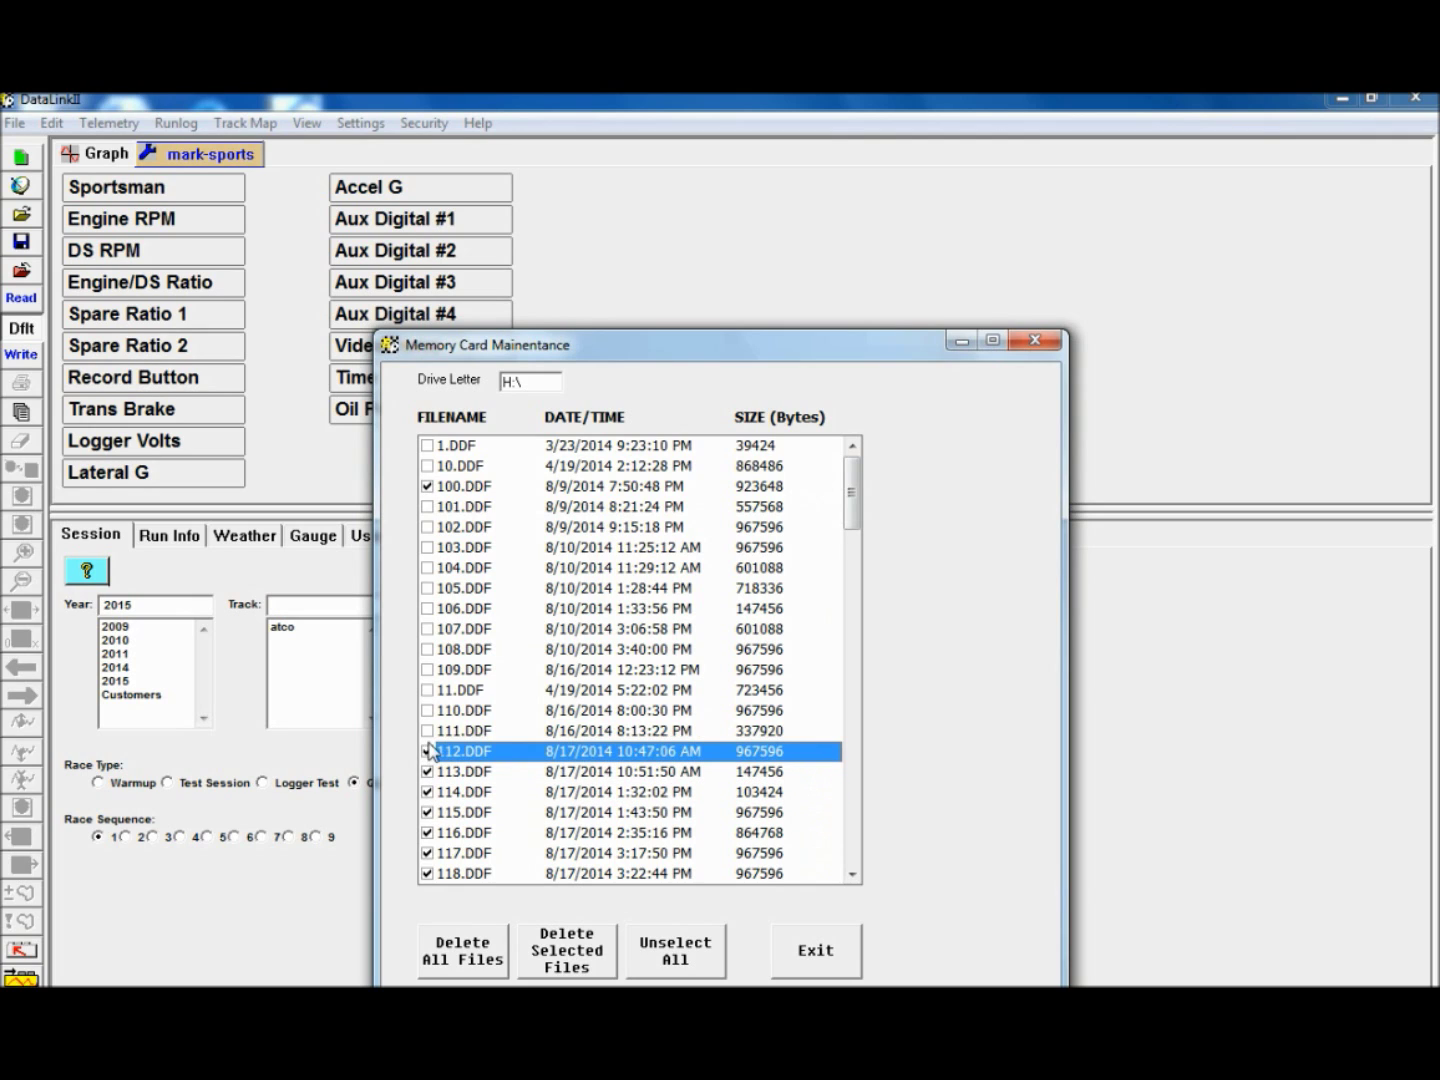
{"action": "left_click", "coordinate": [428, 731]}
{"action": "left_click", "coordinate": [428, 710]}
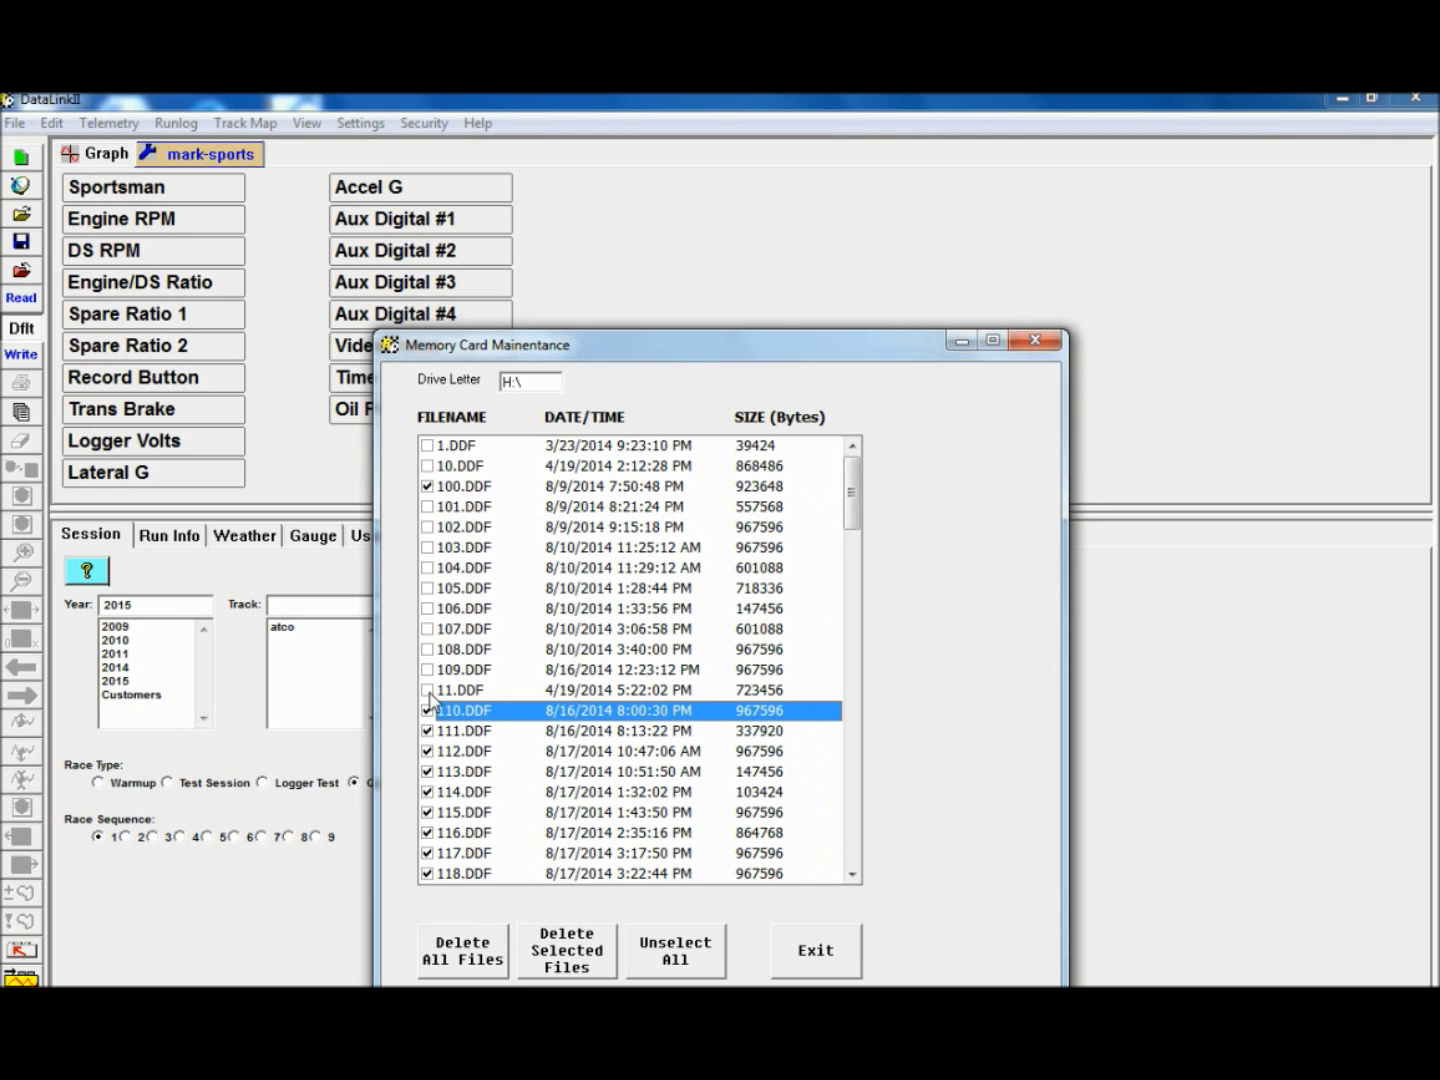
{"action": "left_click", "coordinate": [428, 690]}
{"action": "left_click", "coordinate": [428, 669]}
{"action": "left_click", "coordinate": [428, 649]}
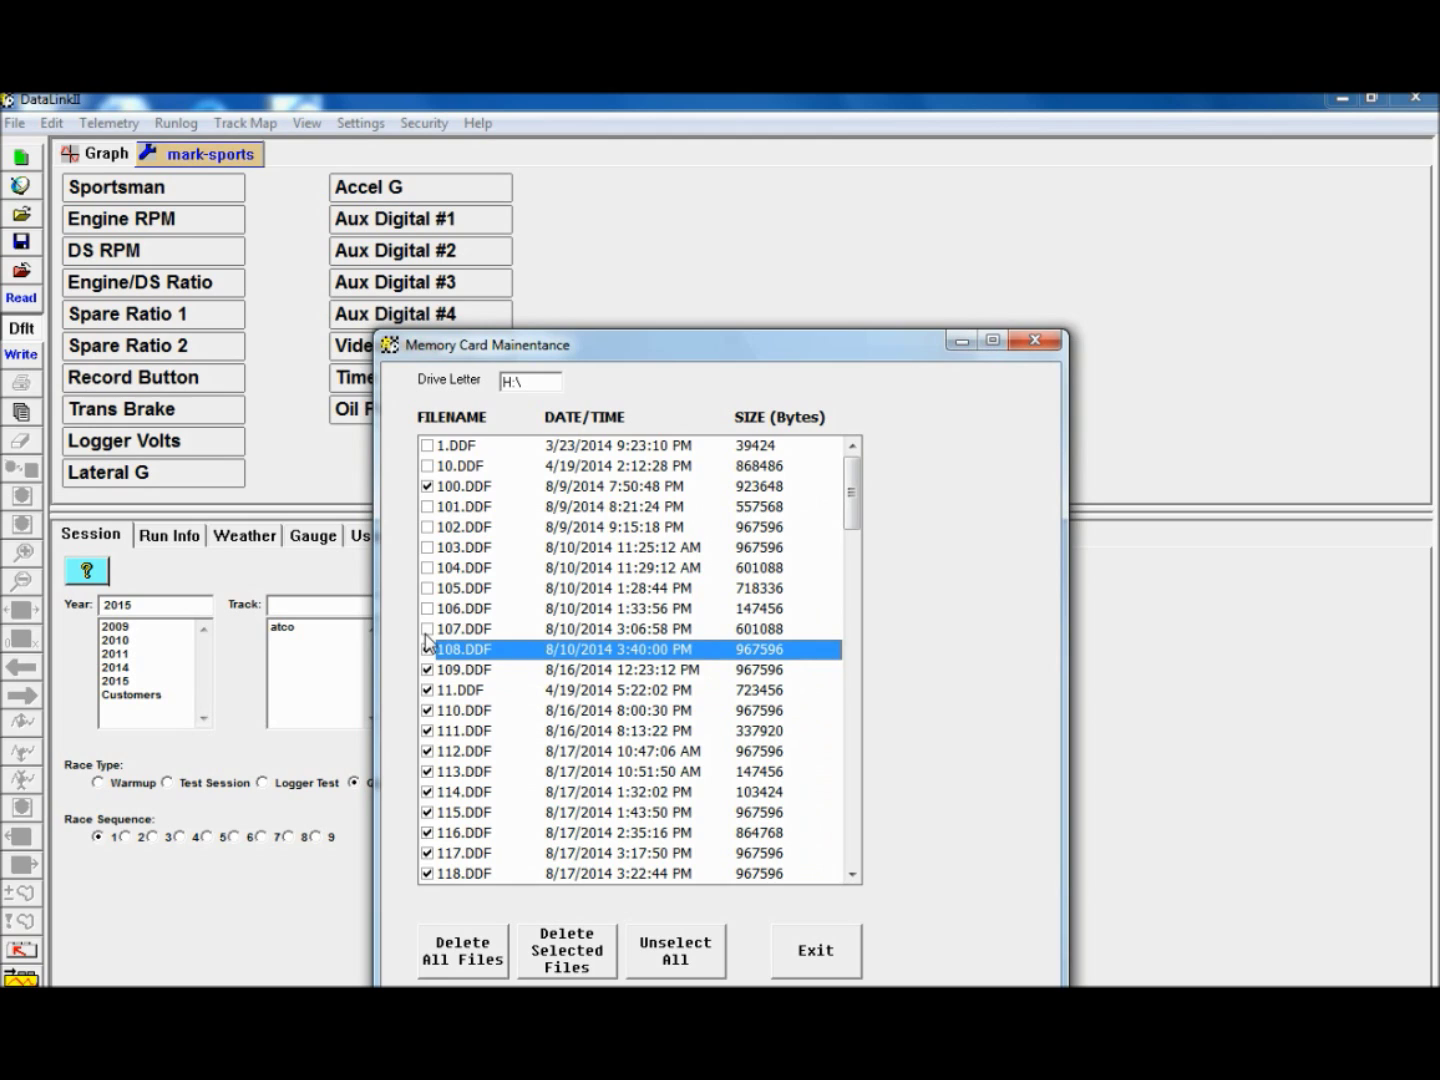
{"action": "left_click", "coordinate": [428, 628]}
{"action": "left_click", "coordinate": [428, 608]}
{"action": "left_click", "coordinate": [428, 588]}
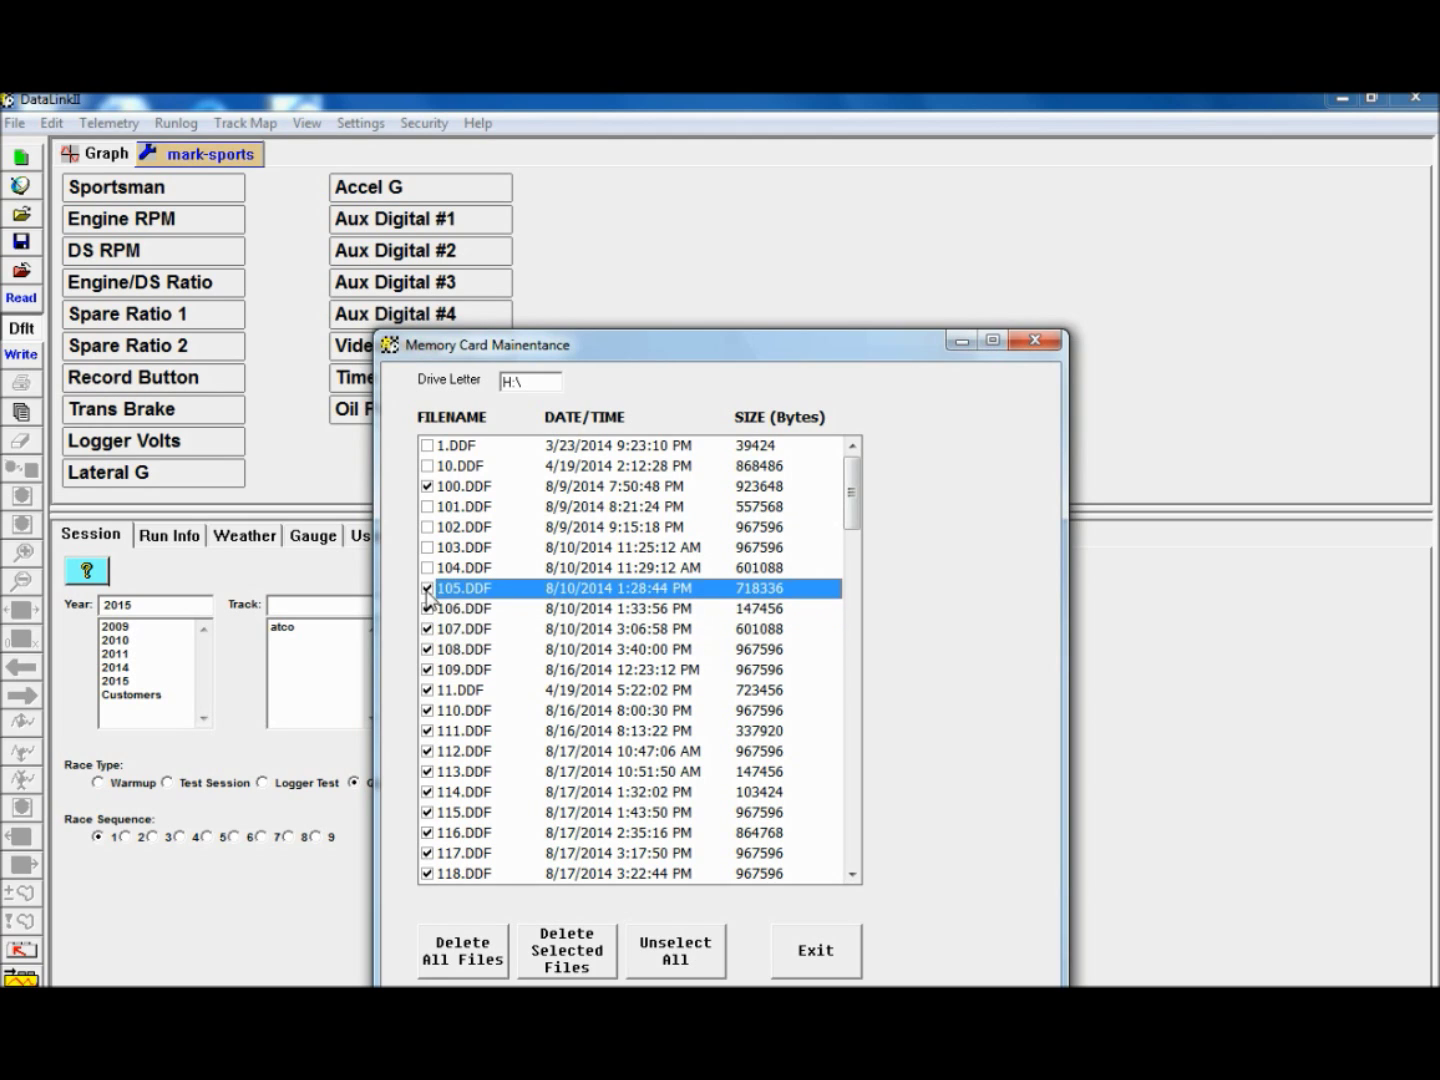
{"action": "left_click", "coordinate": [428, 567]}
{"action": "left_click", "coordinate": [428, 547]}
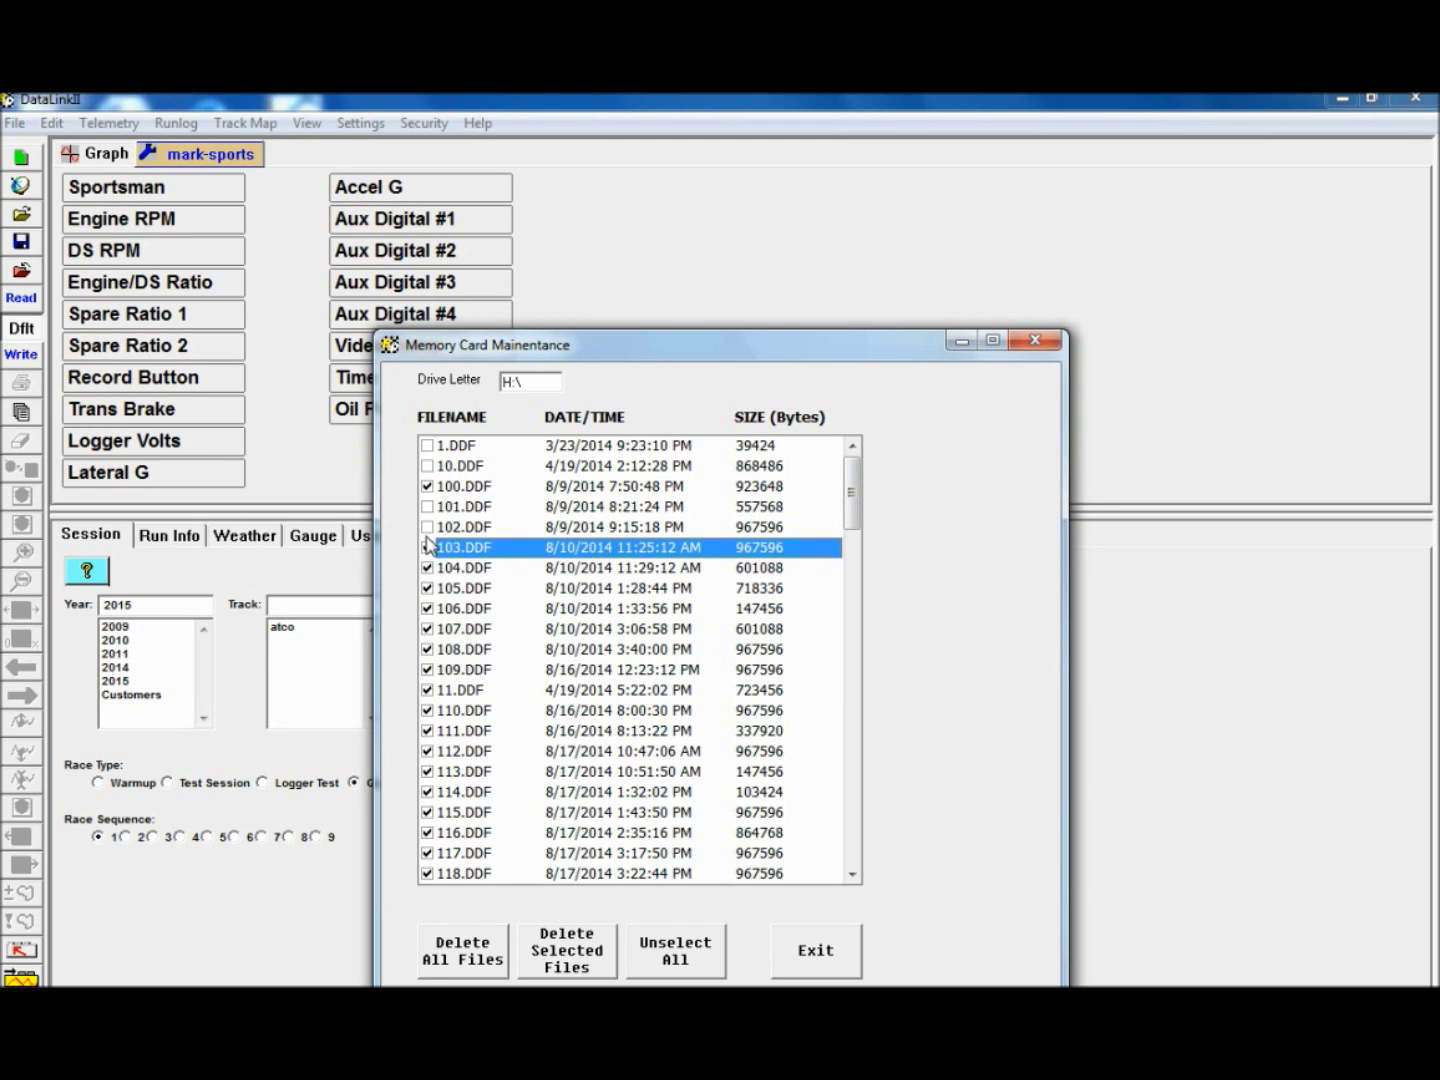
{"action": "left_click", "coordinate": [428, 527]}
{"action": "left_click", "coordinate": [428, 506]}
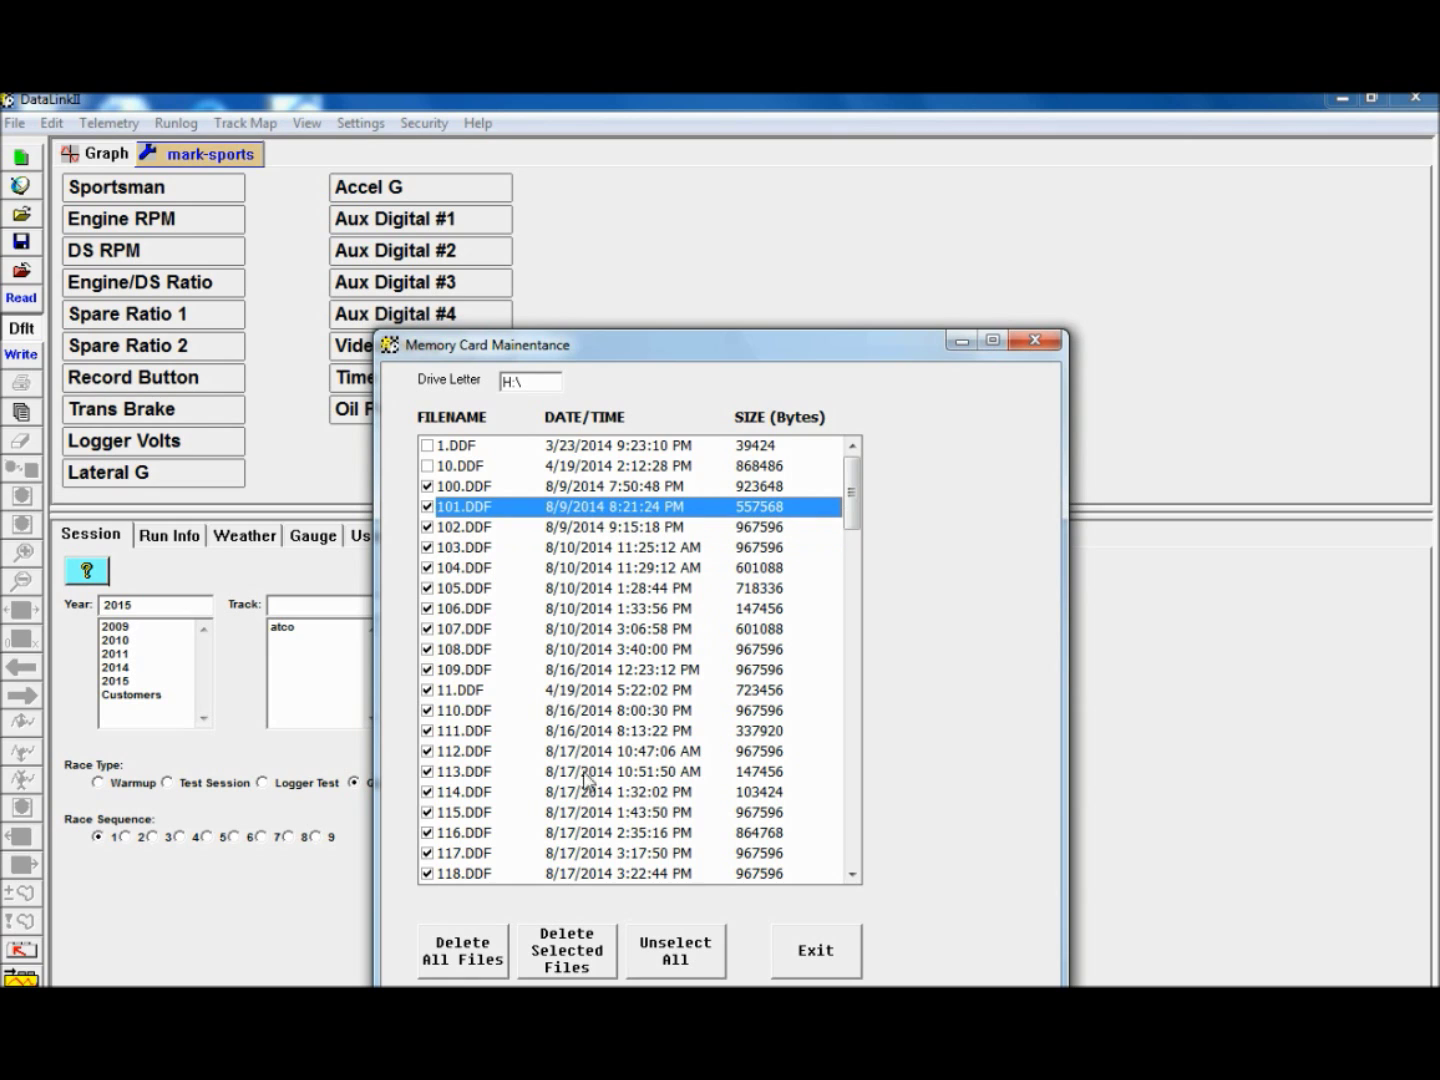
{"action": "left_click", "coordinate": [567, 950]}
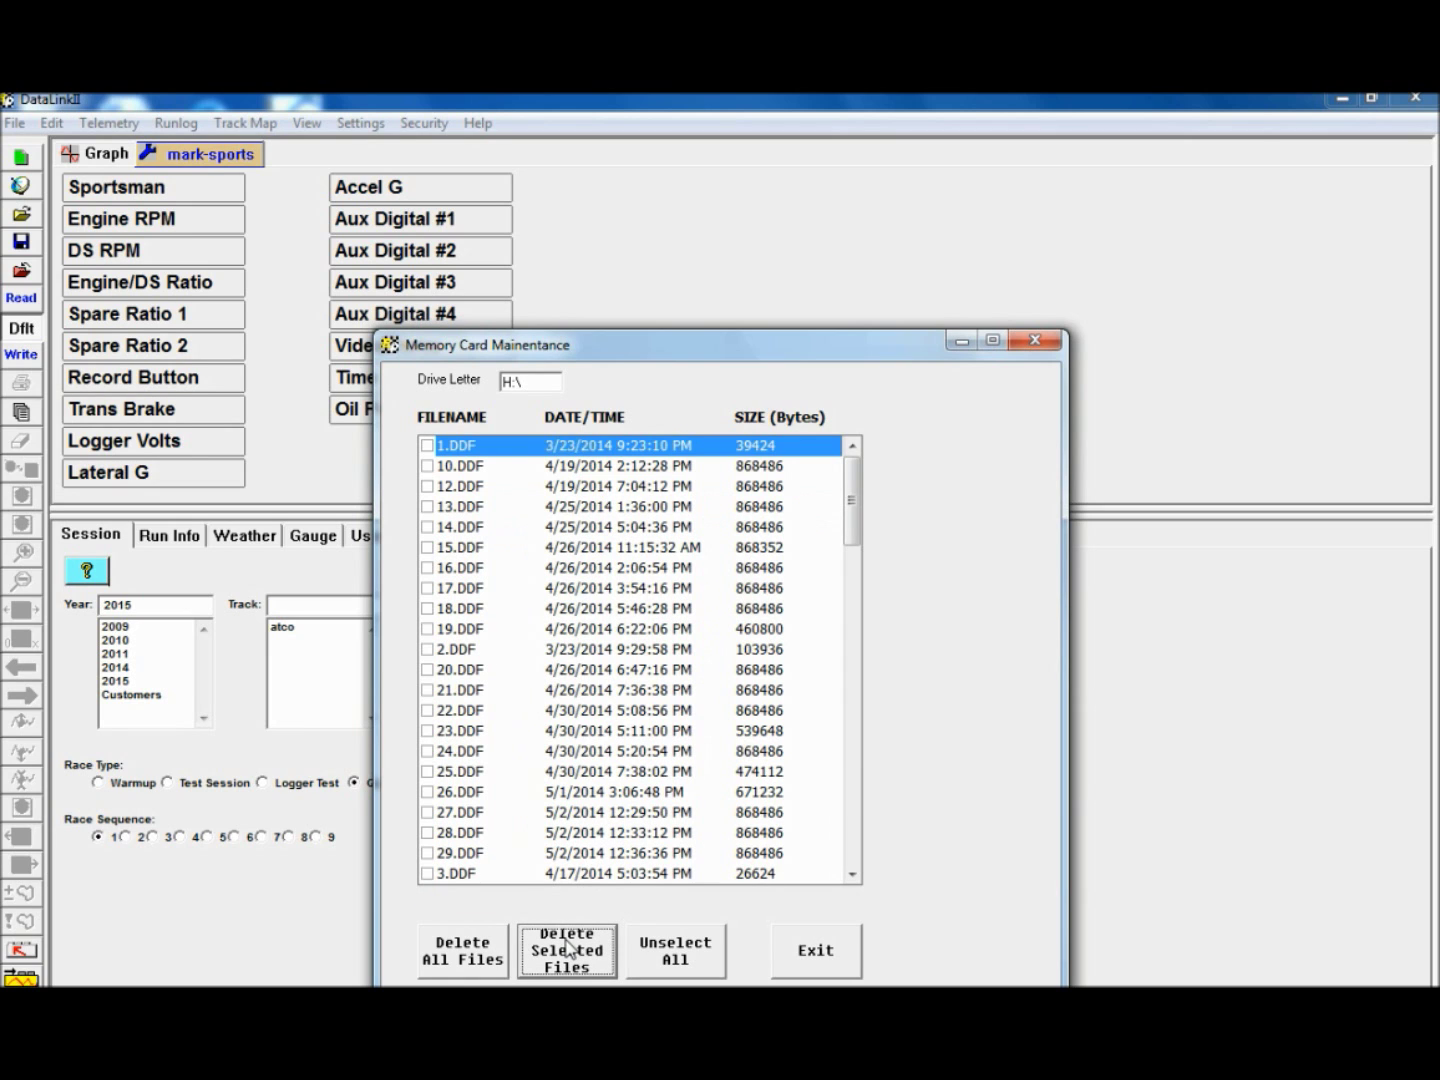
Delete all remaining run files from the card and exit Memory Card Maintenance
{"action": "left_click_drag", "start_coordinate": [855, 514], "coordinate": [884, 890]}
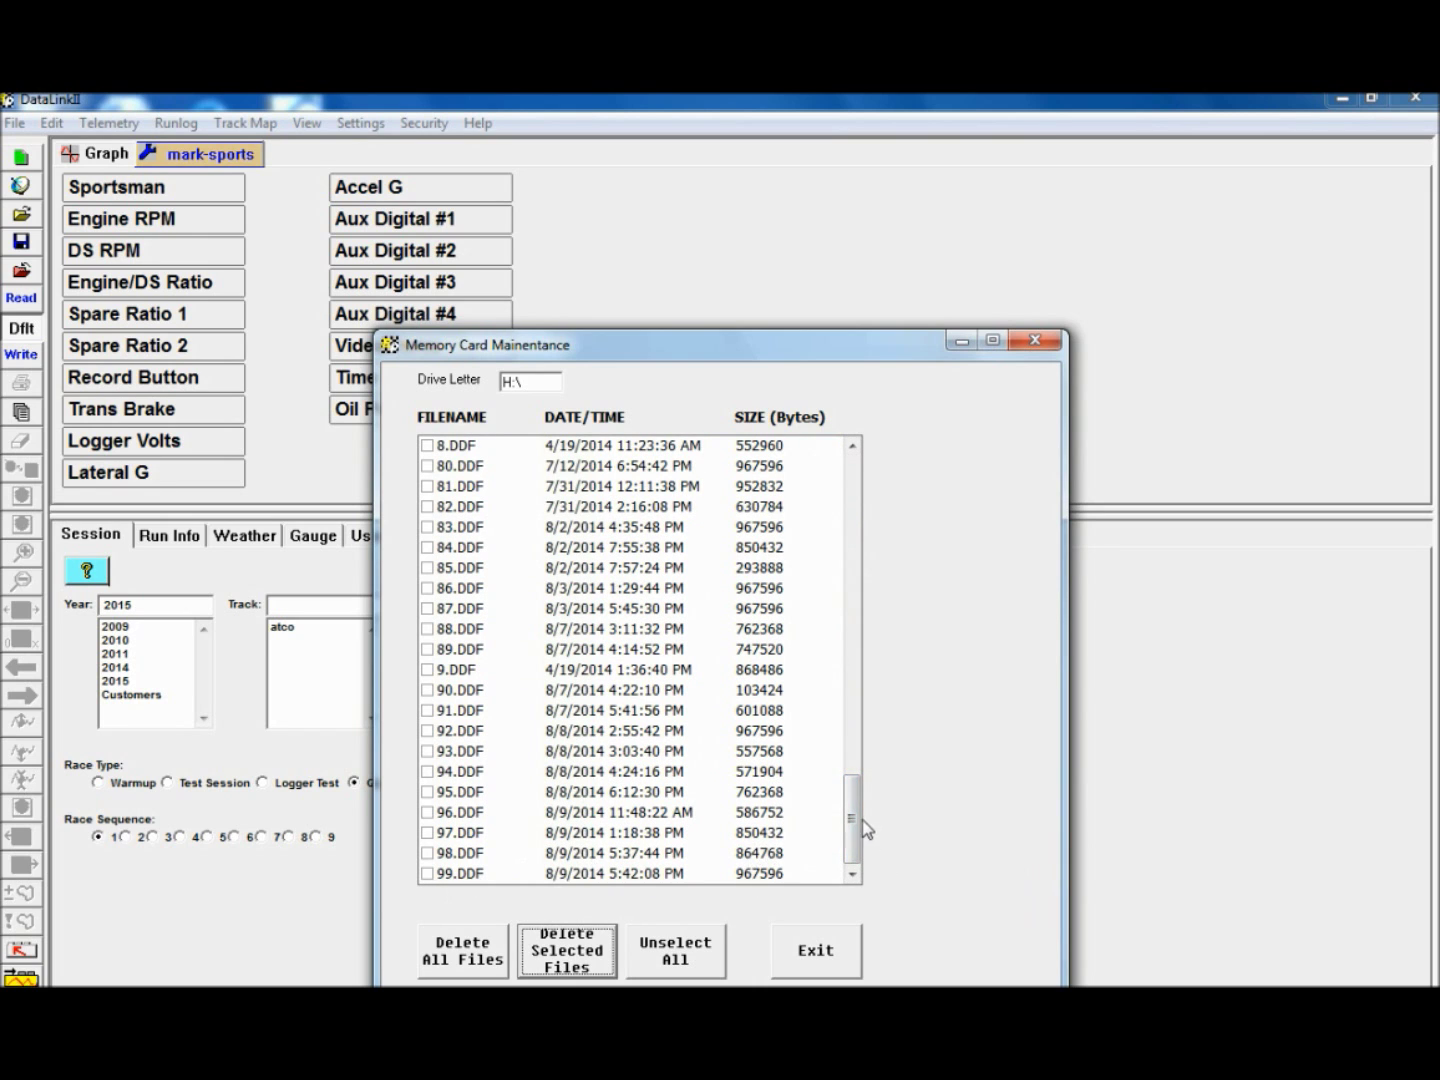
{"action": "left_click_drag", "start_coordinate": [865, 828], "coordinate": [824, 534]}
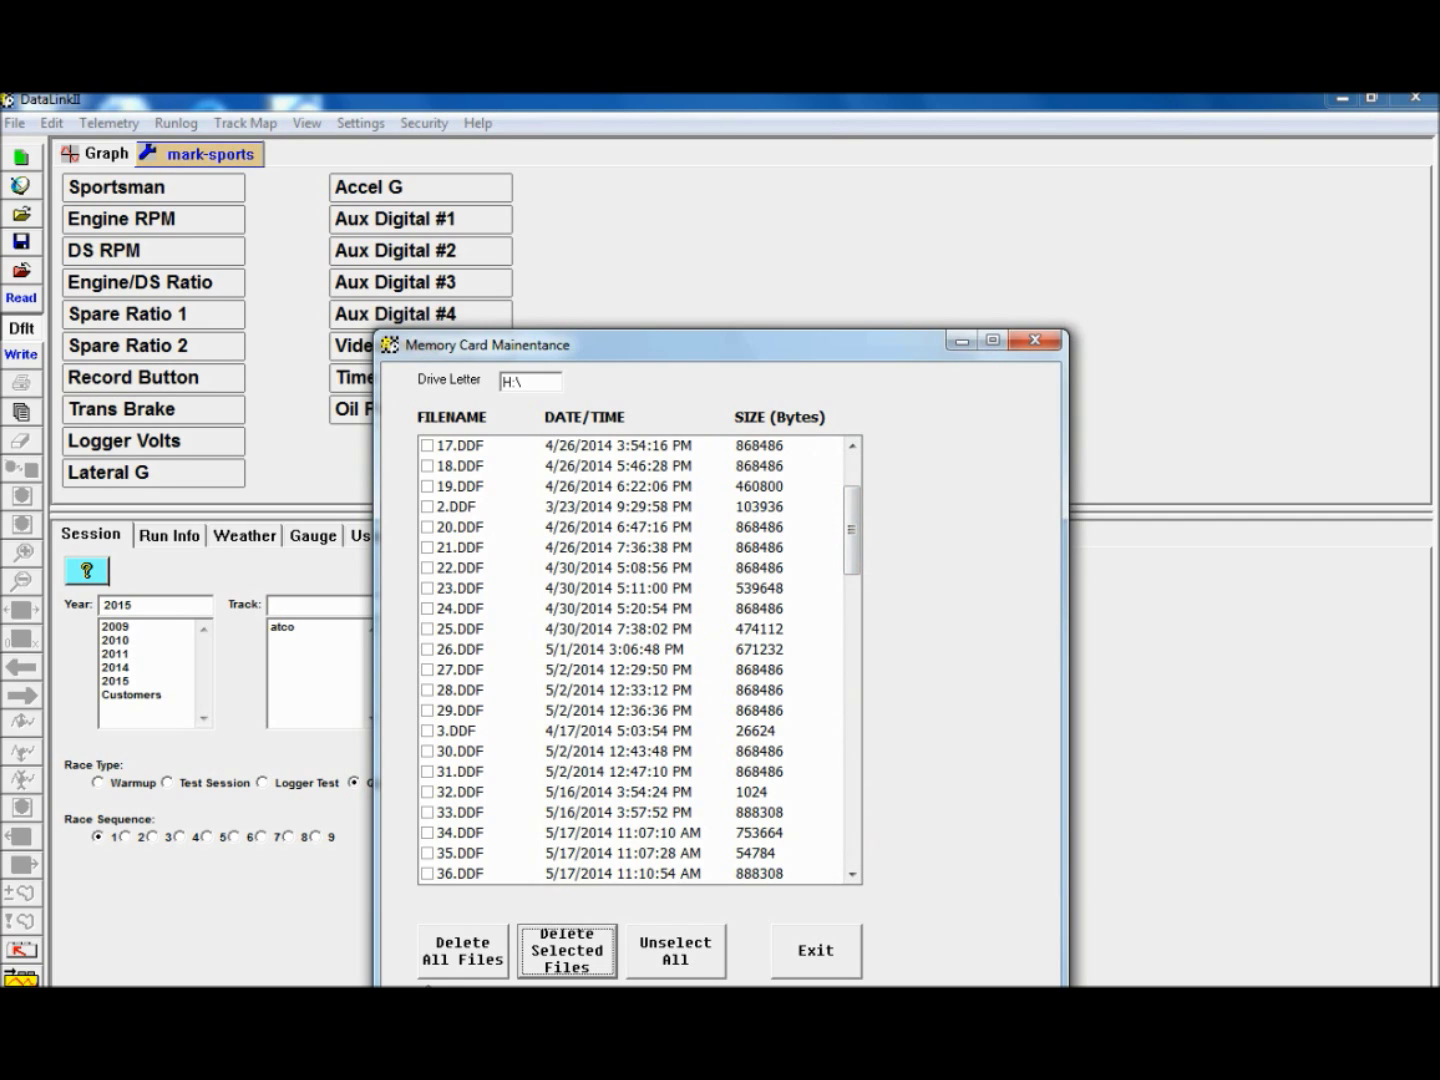
{"action": "left_click", "coordinate": [466, 960]}
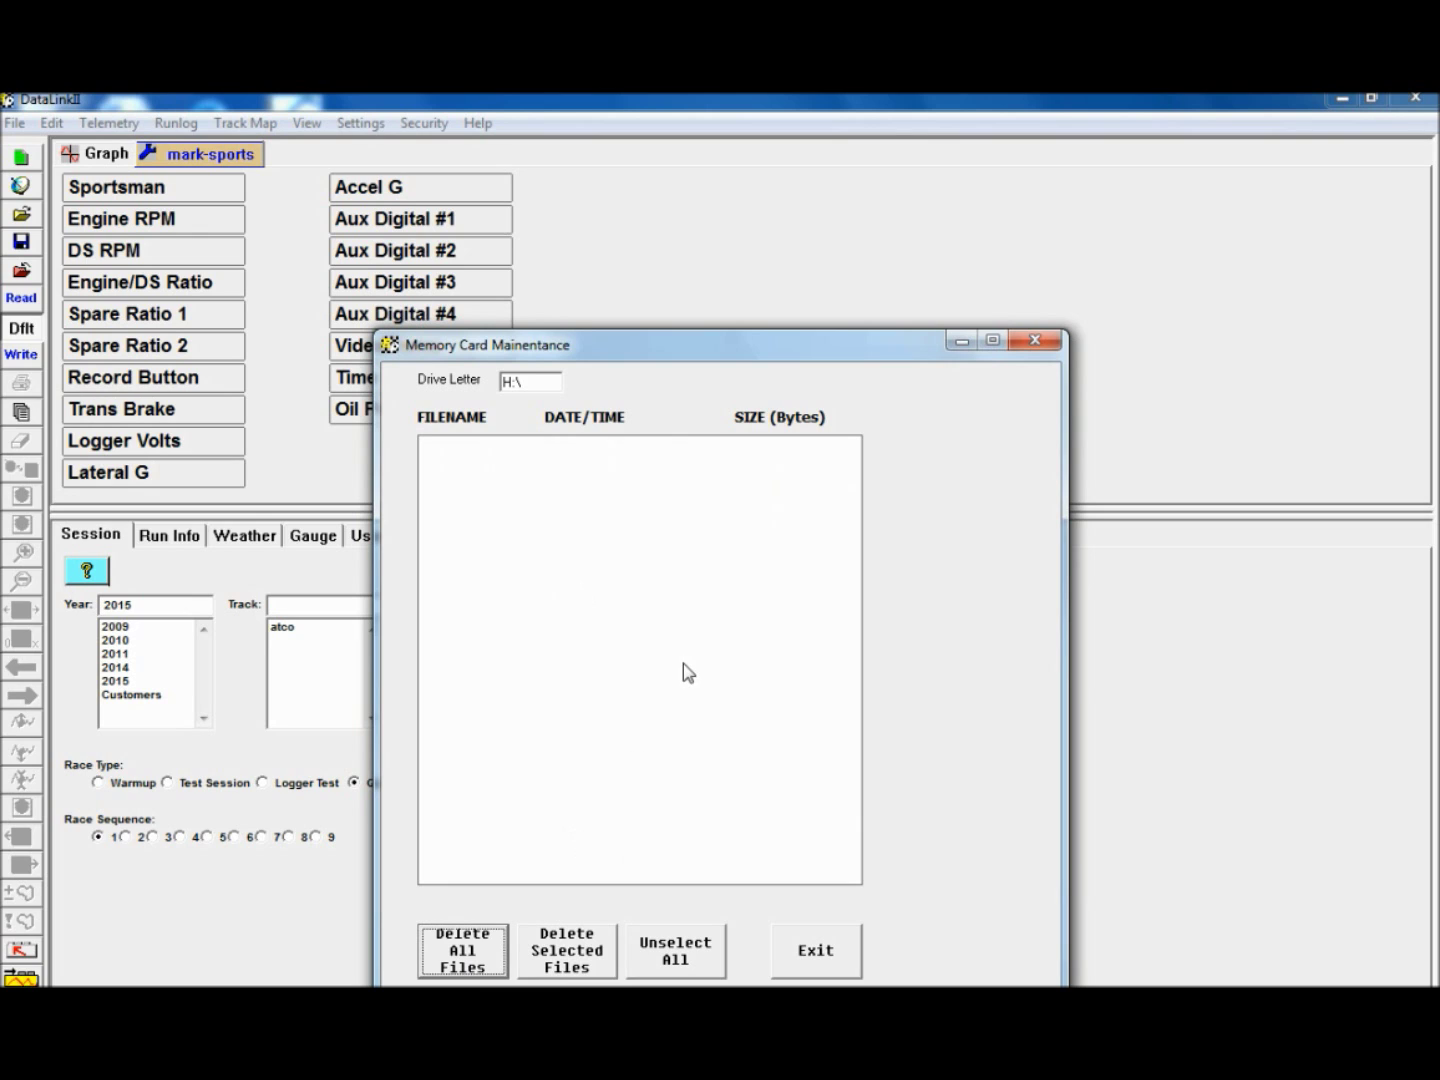
{"action": "left_click", "coordinate": [815, 955]}
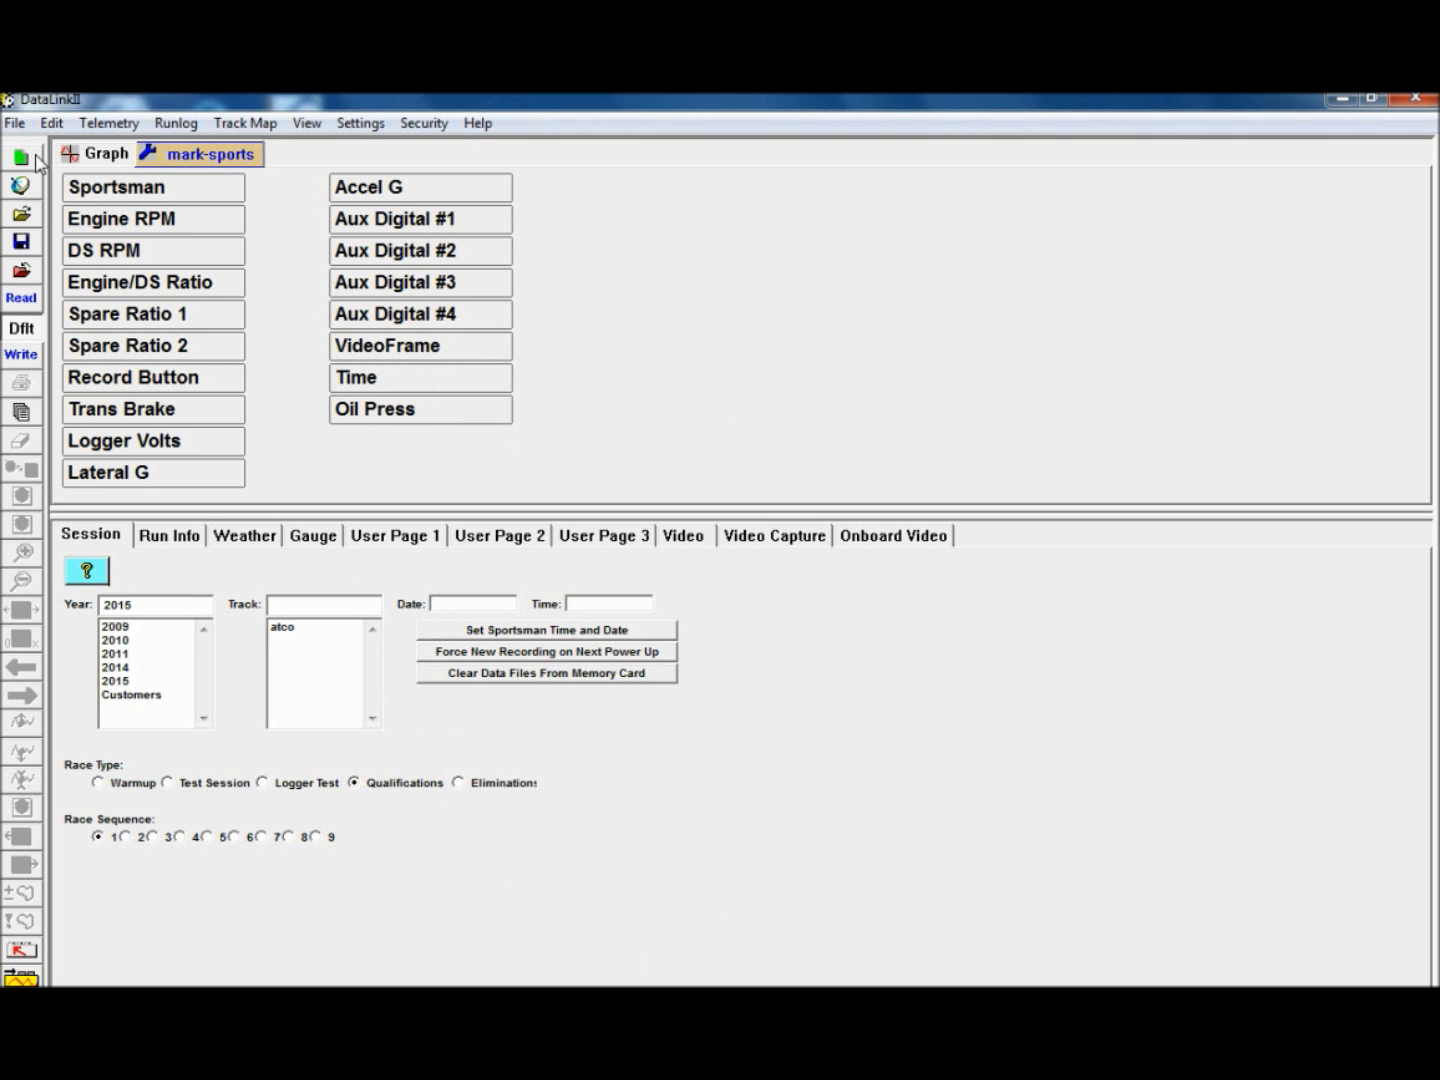
{"action": "left_click", "coordinate": [24, 159]}
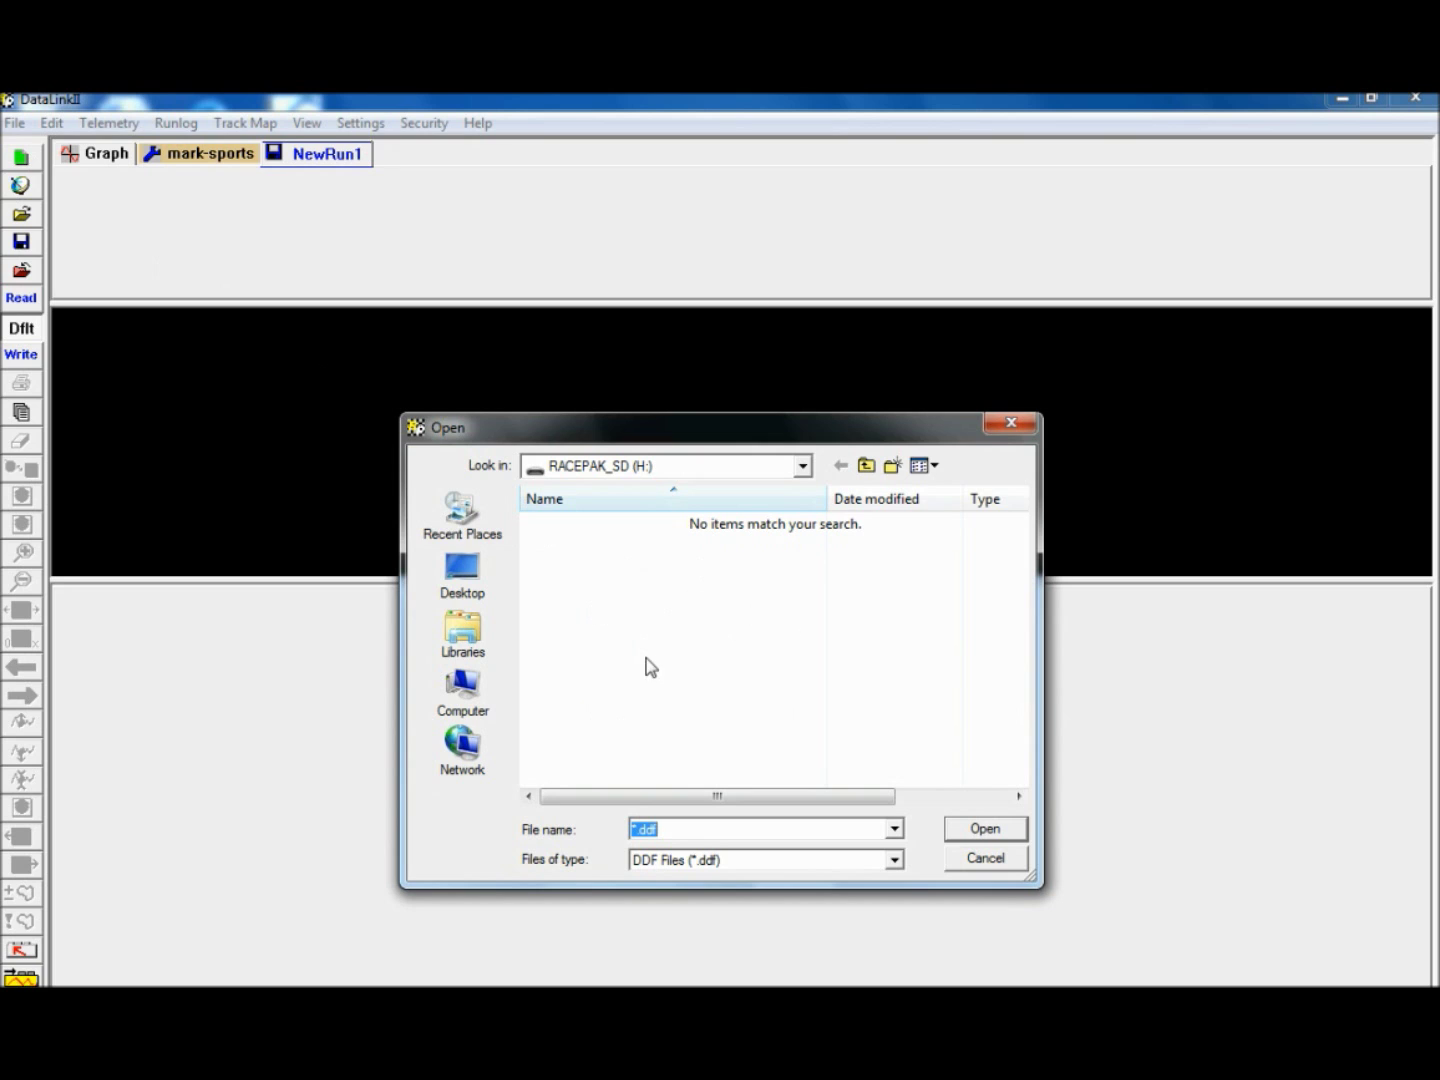
{"action": "left_click", "coordinate": [987, 860]}
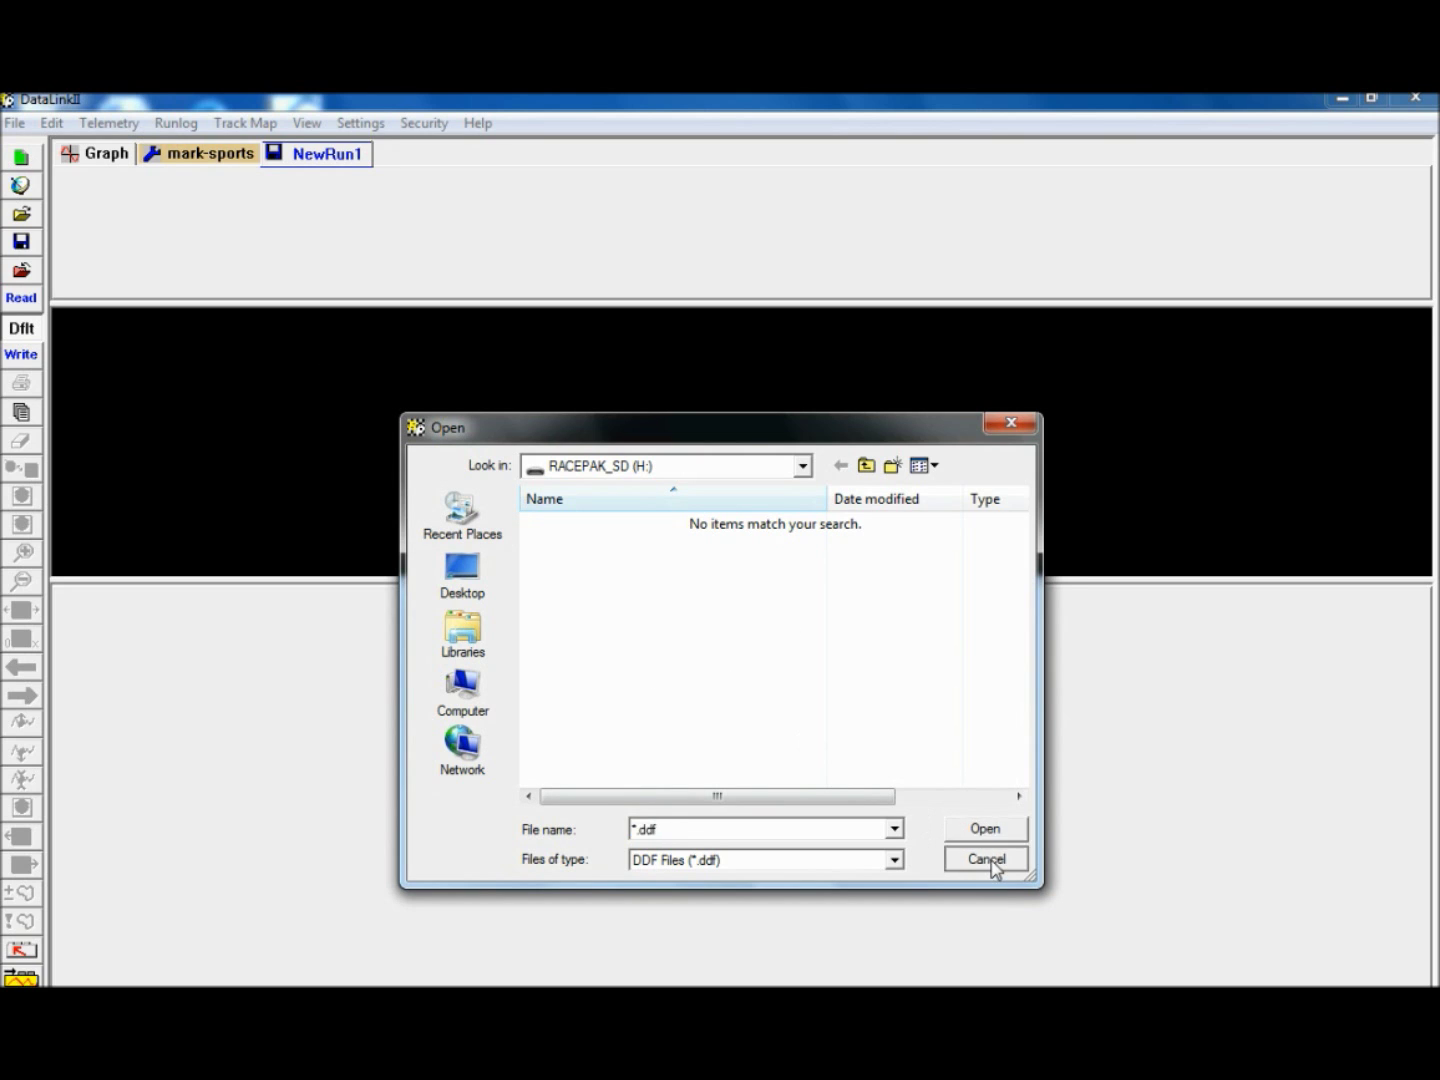
{"action": "left_click", "coordinate": [763, 712]}
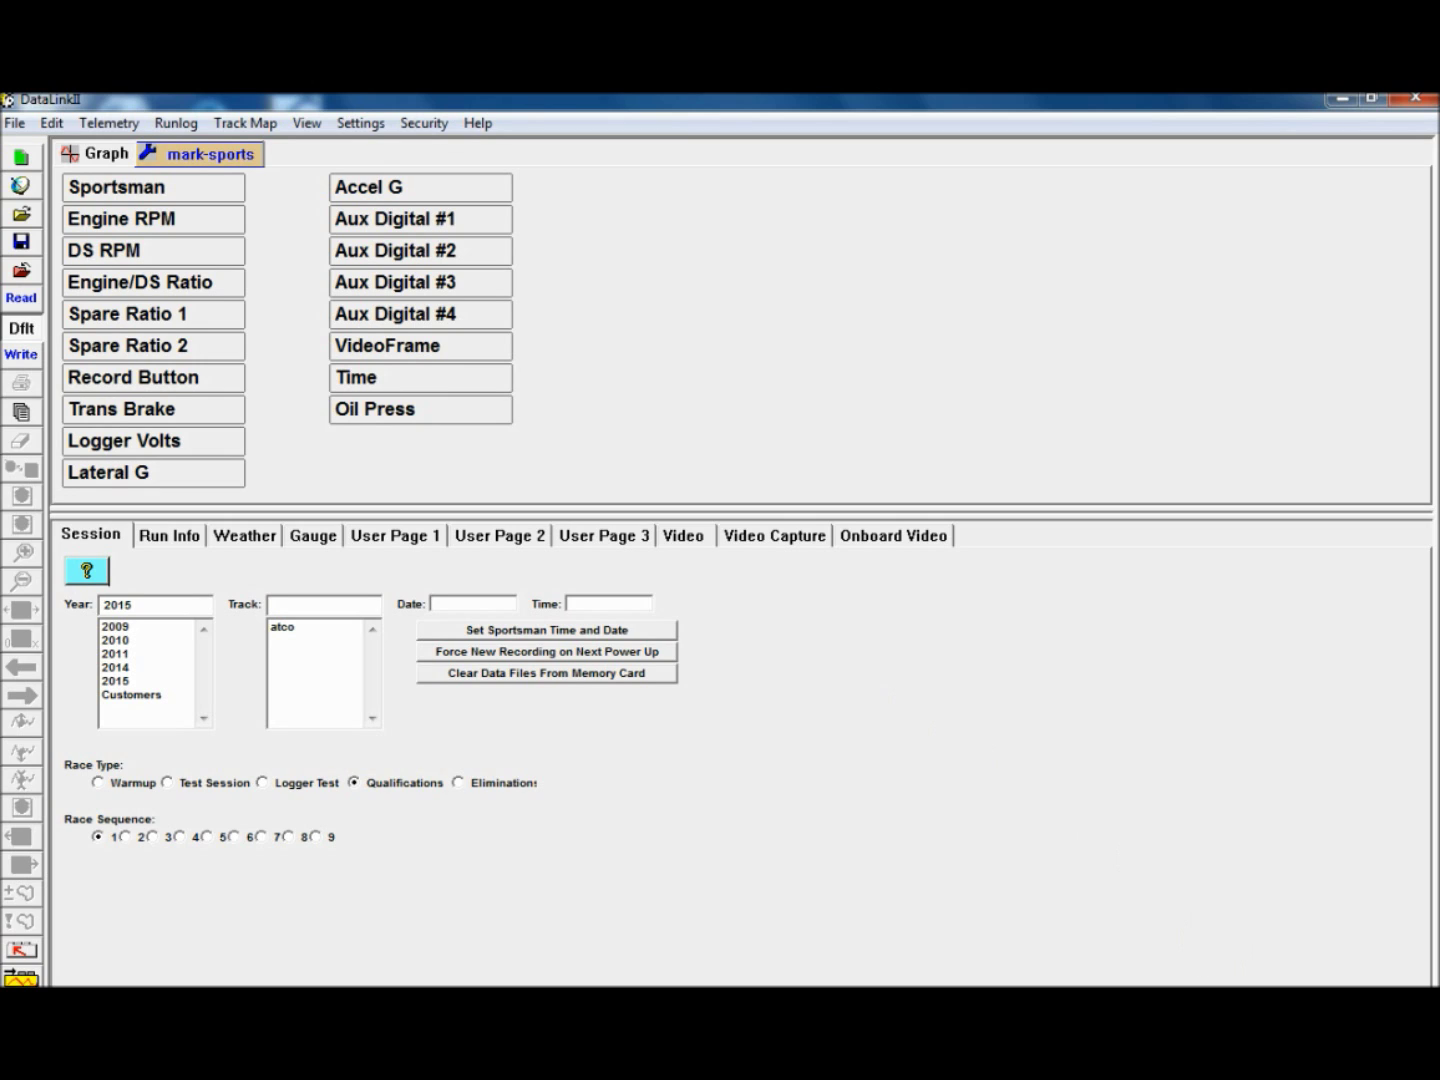
Close DataLink II so the desktop and the RACEPAK_SD (H:) AutoPlay prompt show
{"action": "key", "text": "super+d"}
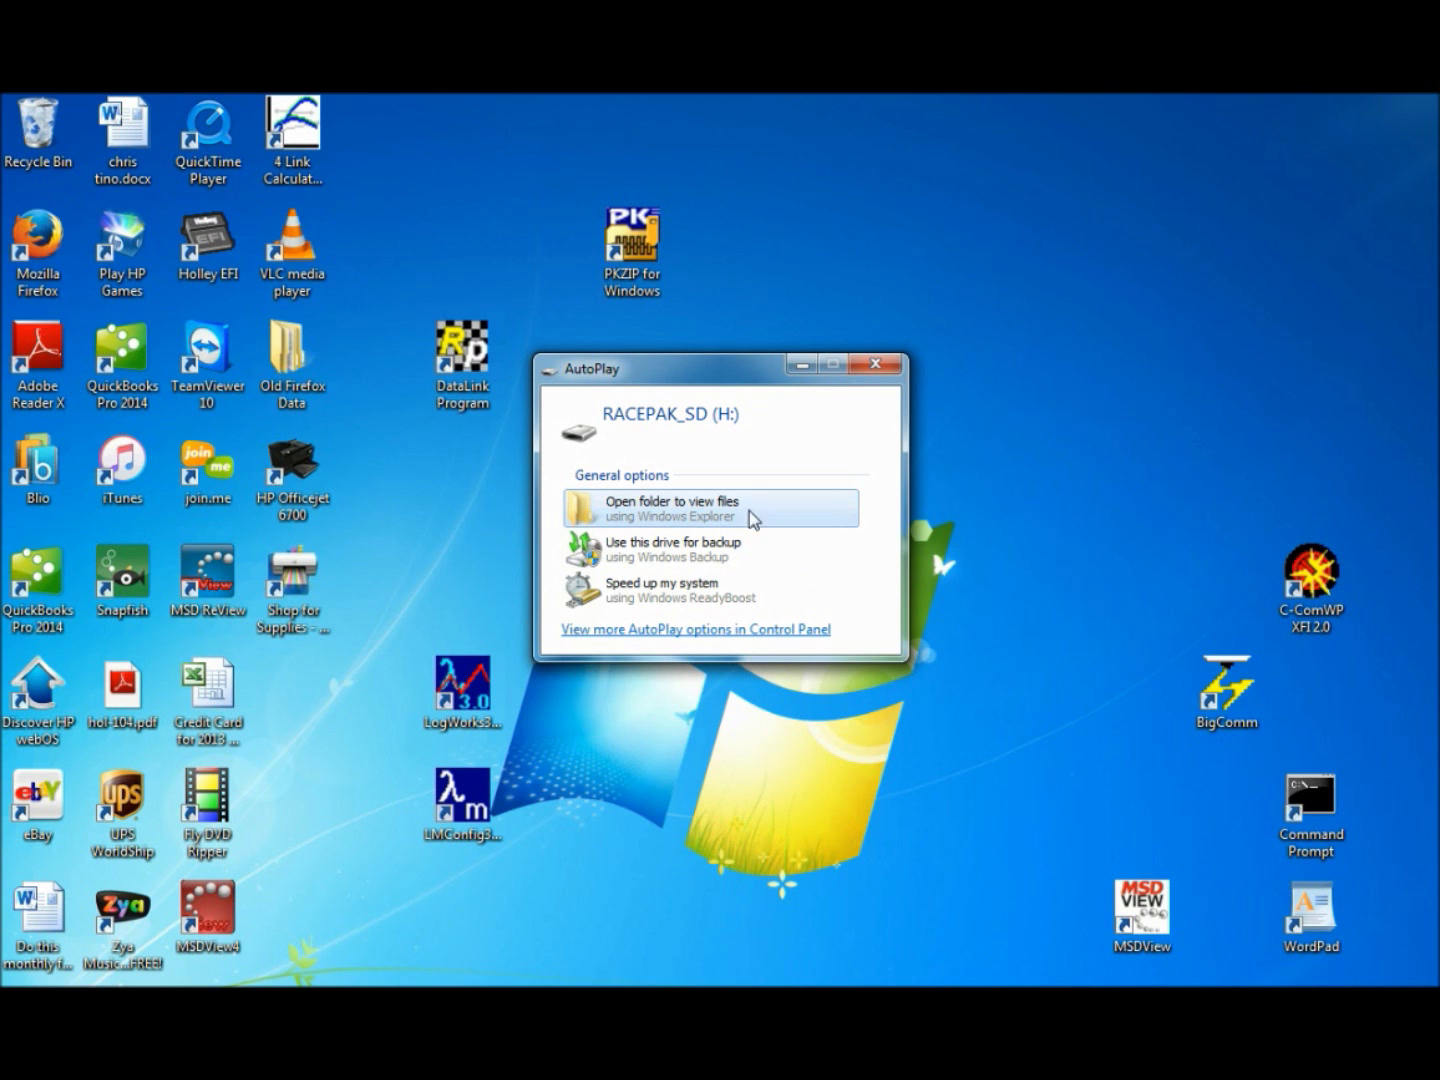
Open RACEPAK_SD (H:) in Explorer and create a new folder named 'raw 2014 runs'
{"action": "left_click", "coordinate": [724, 510]}
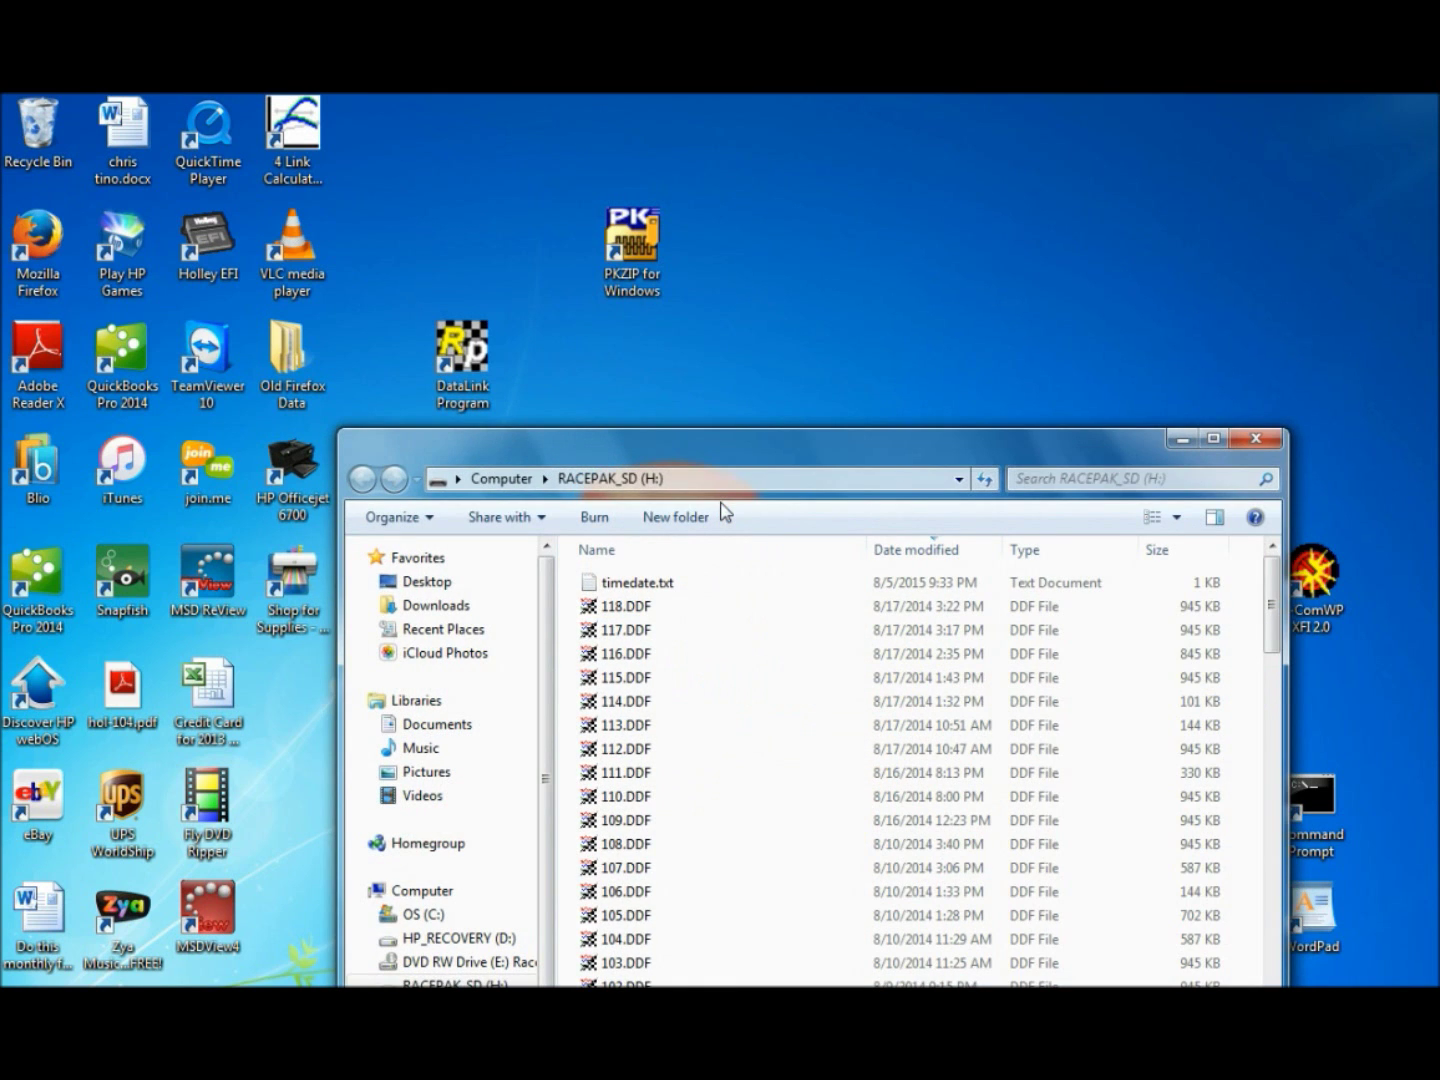
{"action": "left_click_drag", "start_coordinate": [767, 458], "coordinate": [754, 214]}
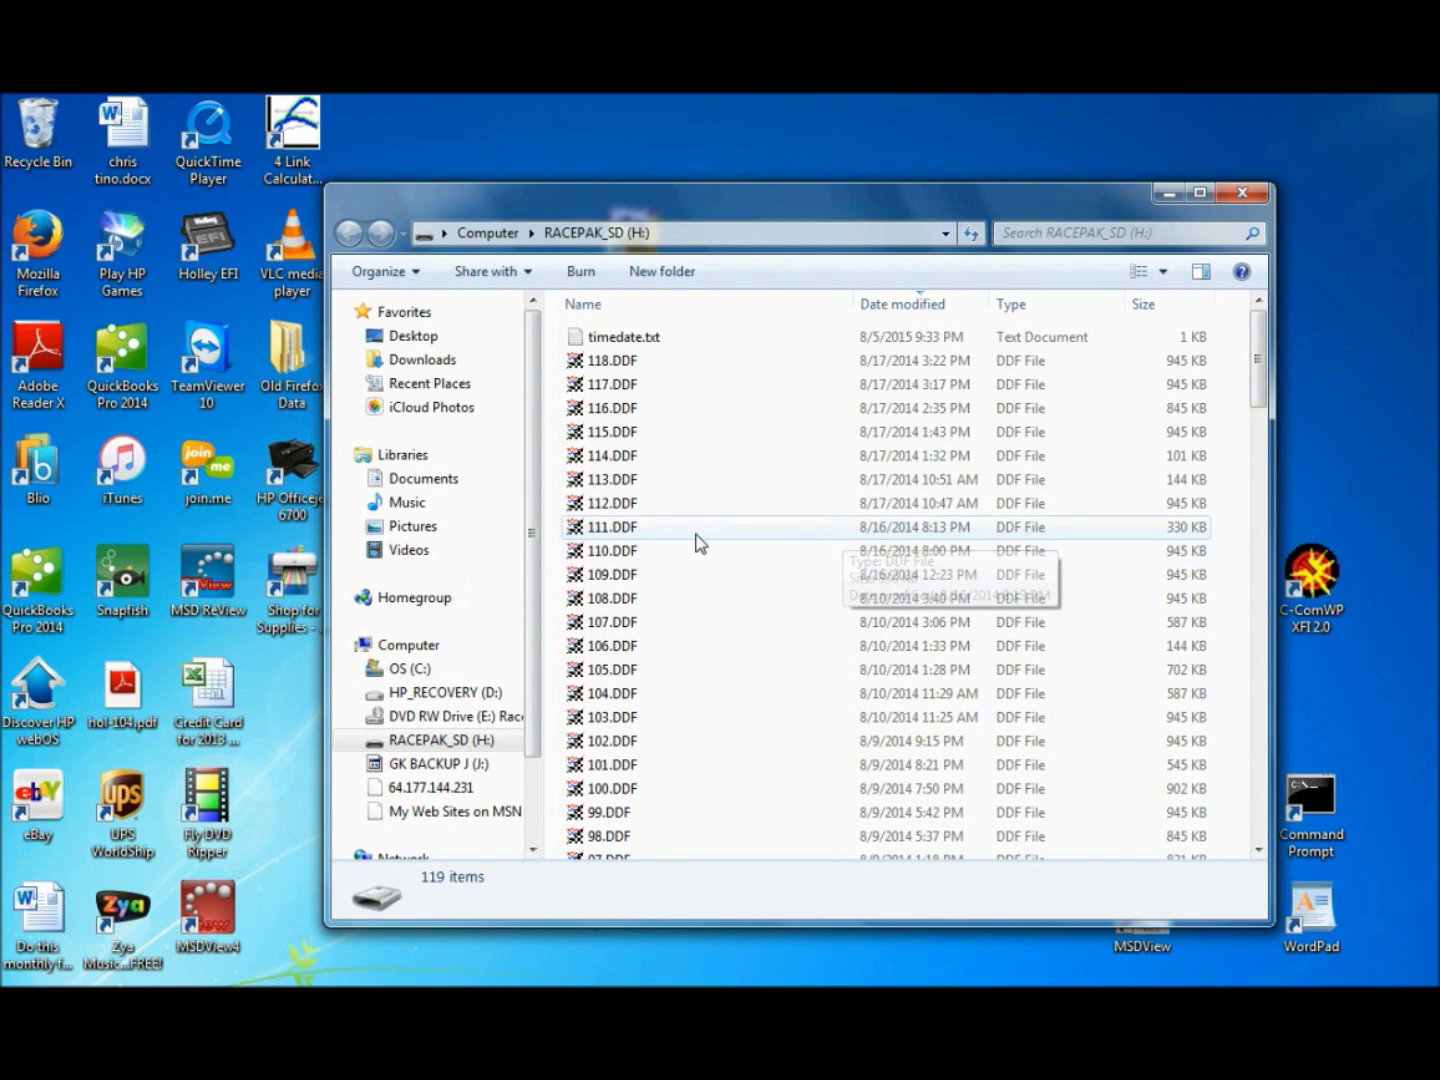
{"action": "right_click", "coordinate": [697, 533]}
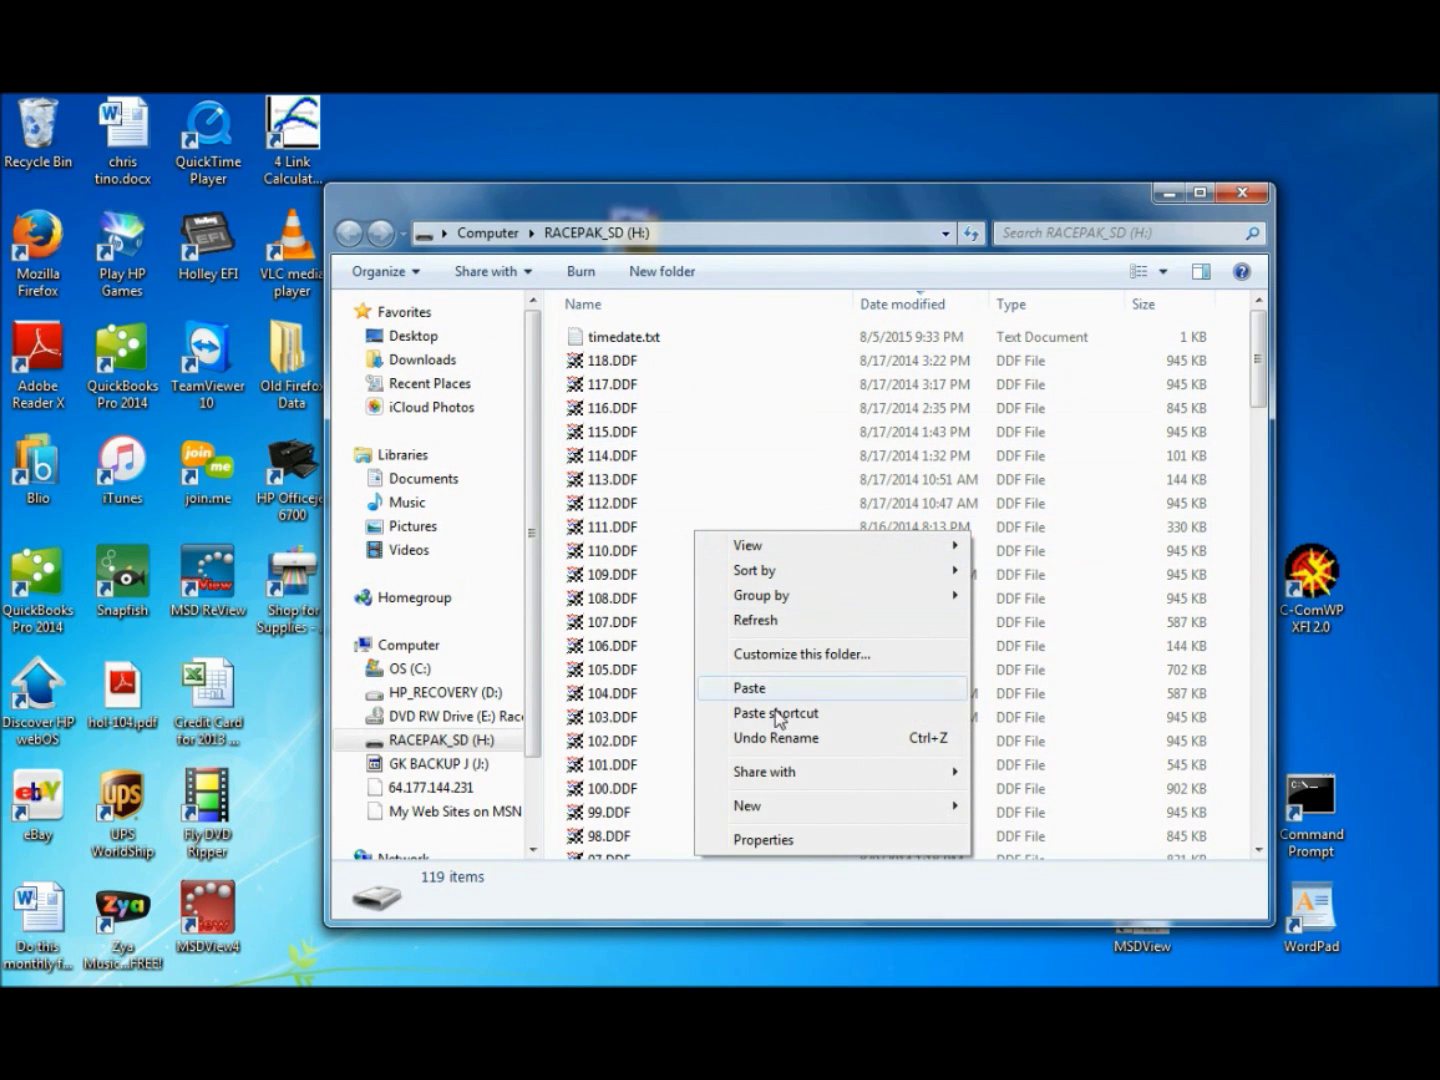
{"action": "mouse_move", "coordinate": [830, 808]}
{"action": "left_click", "coordinate": [1024, 808]}
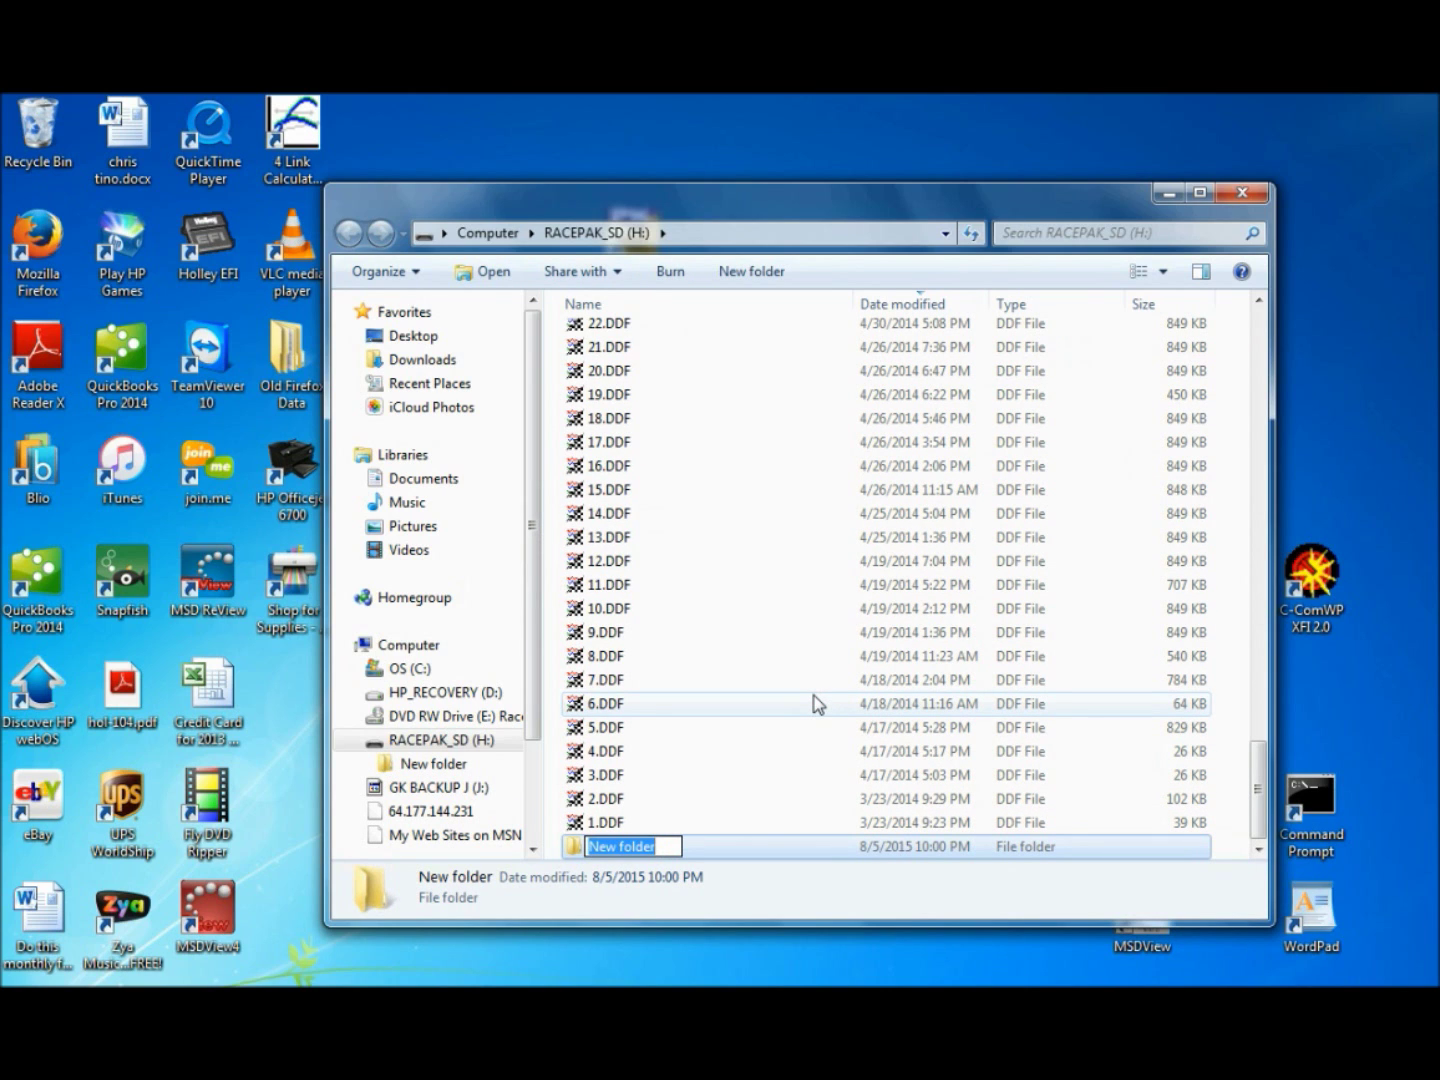
{"action": "key", "text": "BackSpace"}
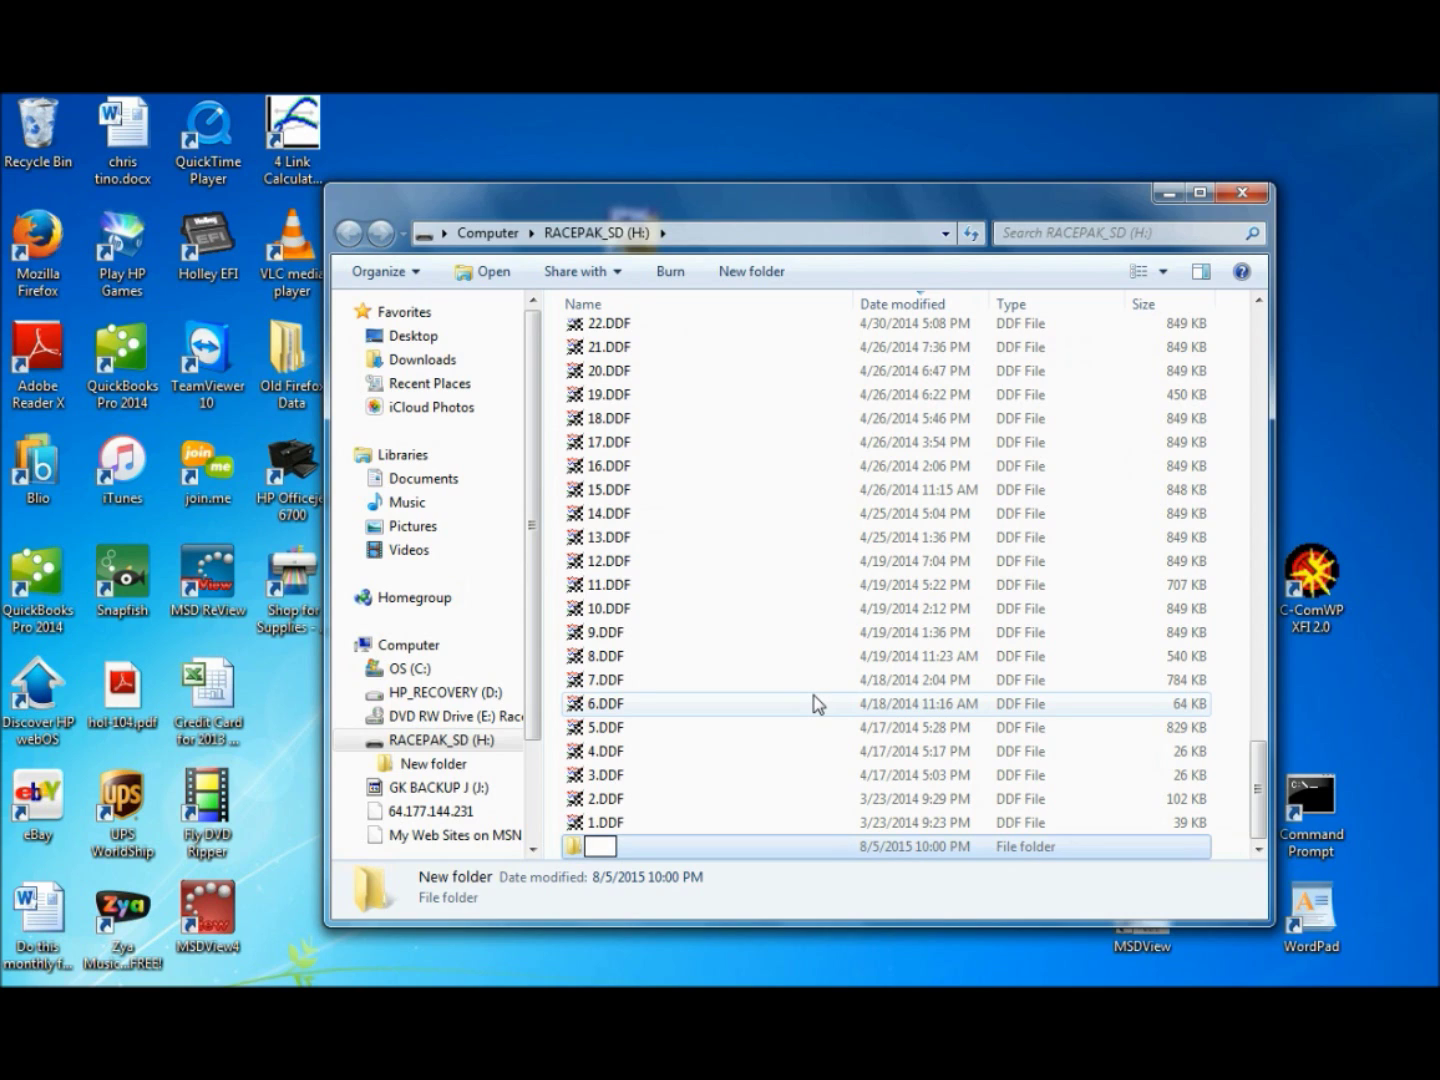
{"action": "type", "text": "raw 2014 runs"}
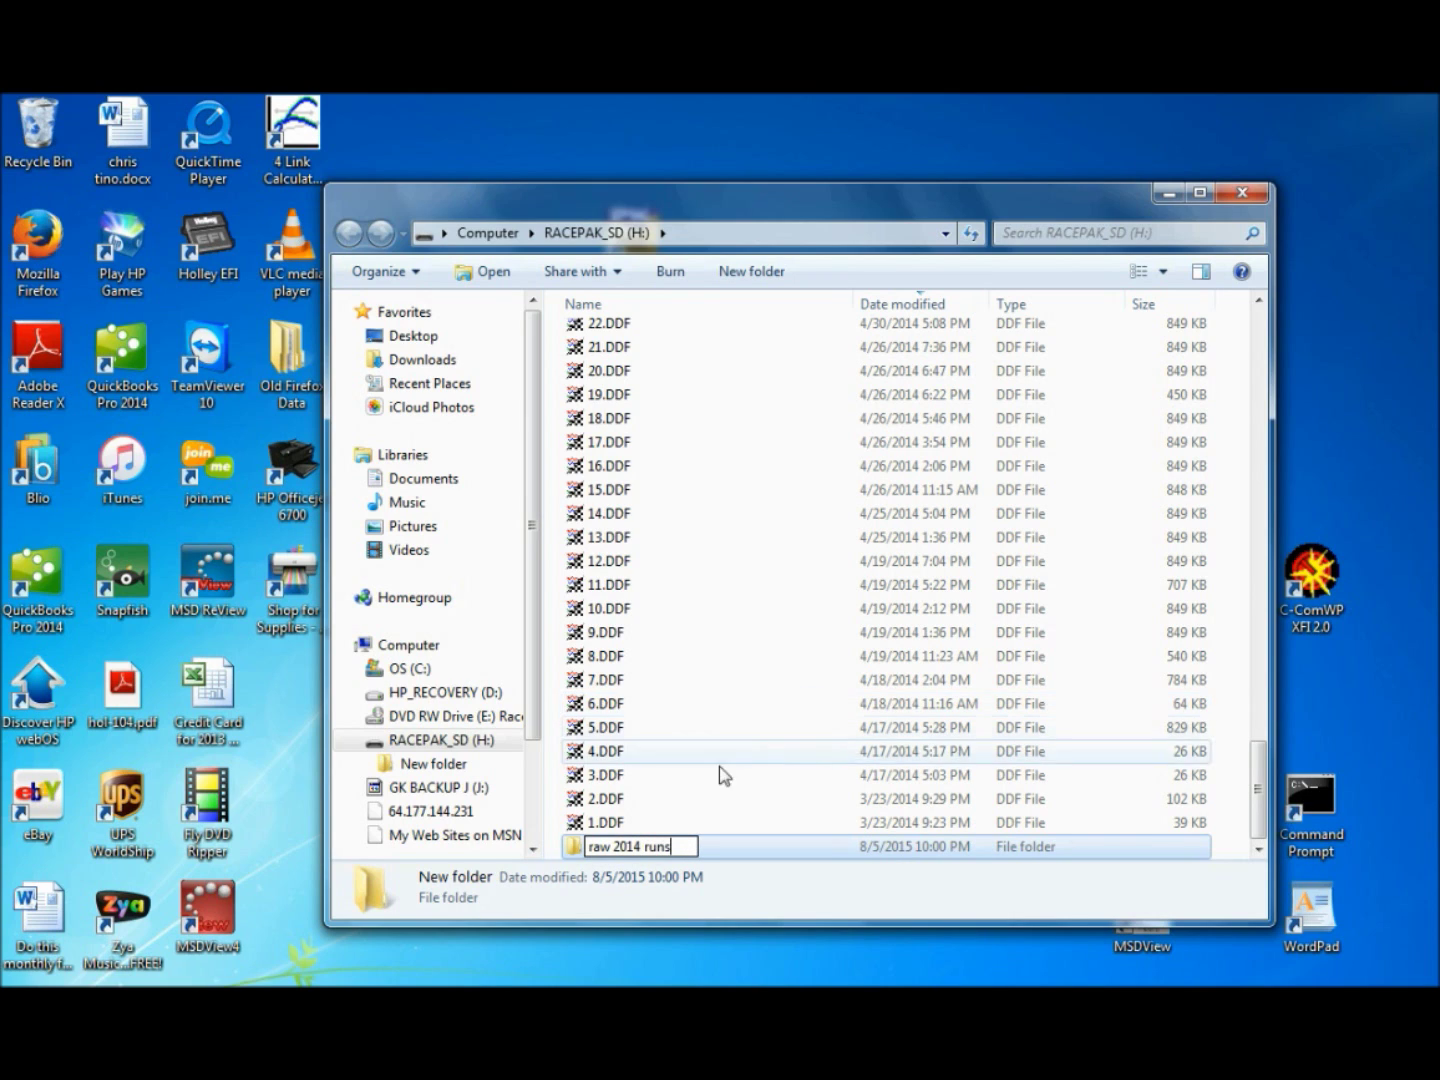
Move all 118 DDF runs, 118.DDF through 1.DDF, into the 'raw 2014 runs' folder
{"action": "left_click", "coordinate": [614, 823]}
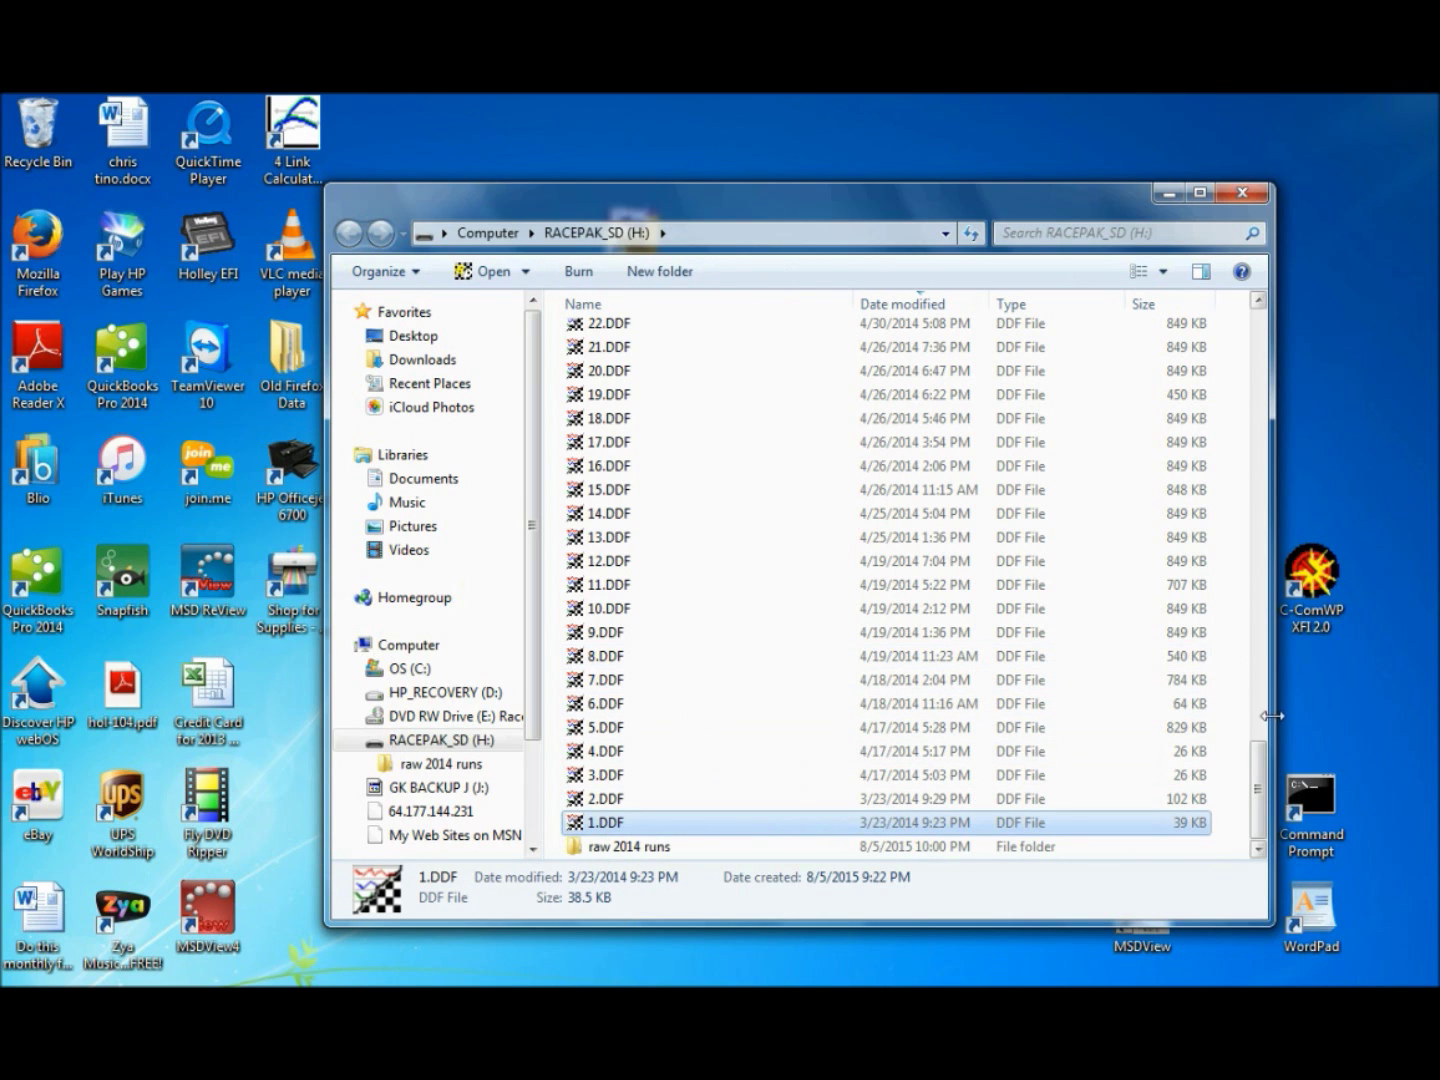
{"action": "left_click_drag", "start_coordinate": [1258, 790], "coordinate": [1234, 283]}
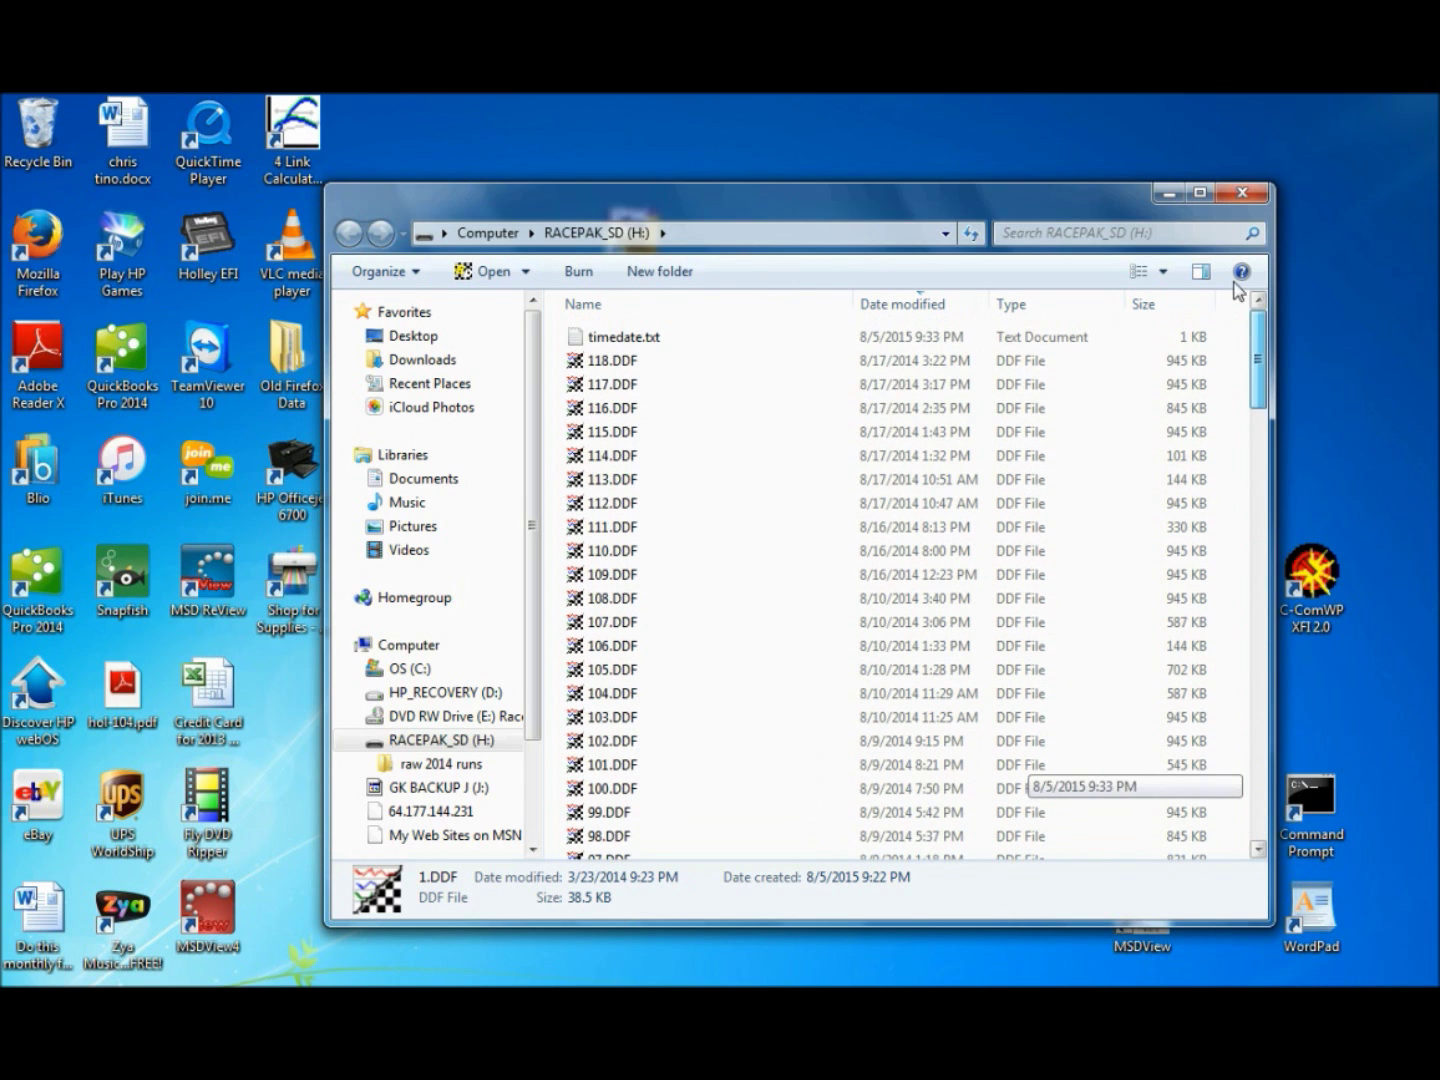
{"action": "left_click", "coordinate": [622, 362], "text": "shift"}
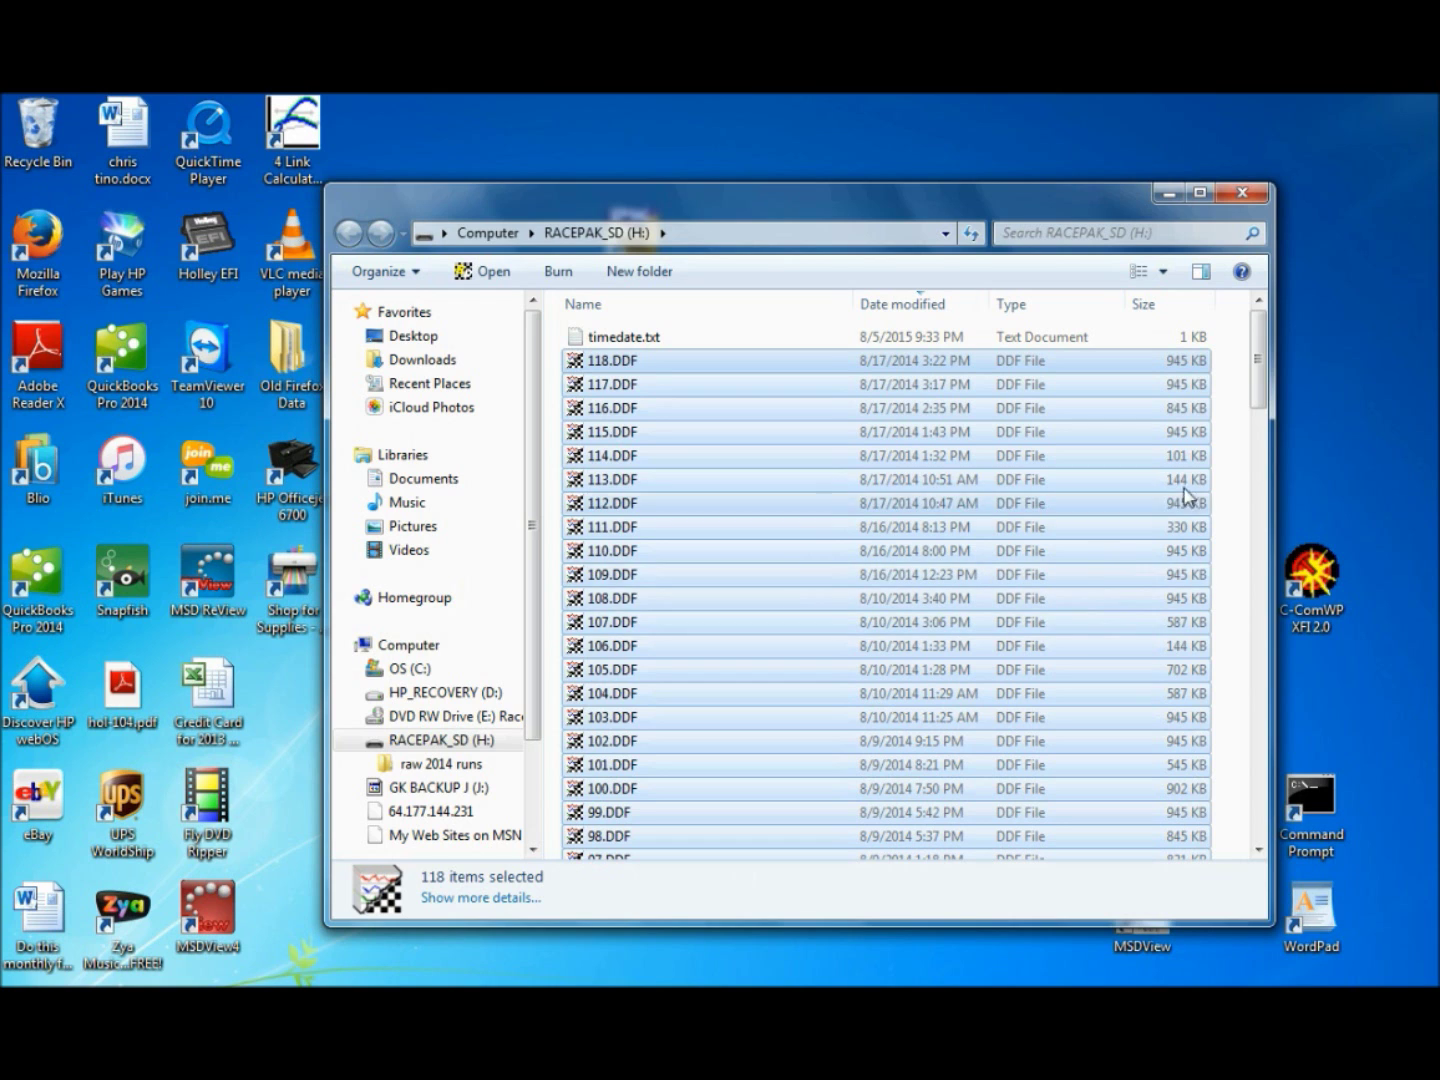
{"action": "left_click_drag", "start_coordinate": [1260, 361], "coordinate": [1262, 800]}
{"action": "left_click_drag", "start_coordinate": [681, 762], "coordinate": [647, 849]}
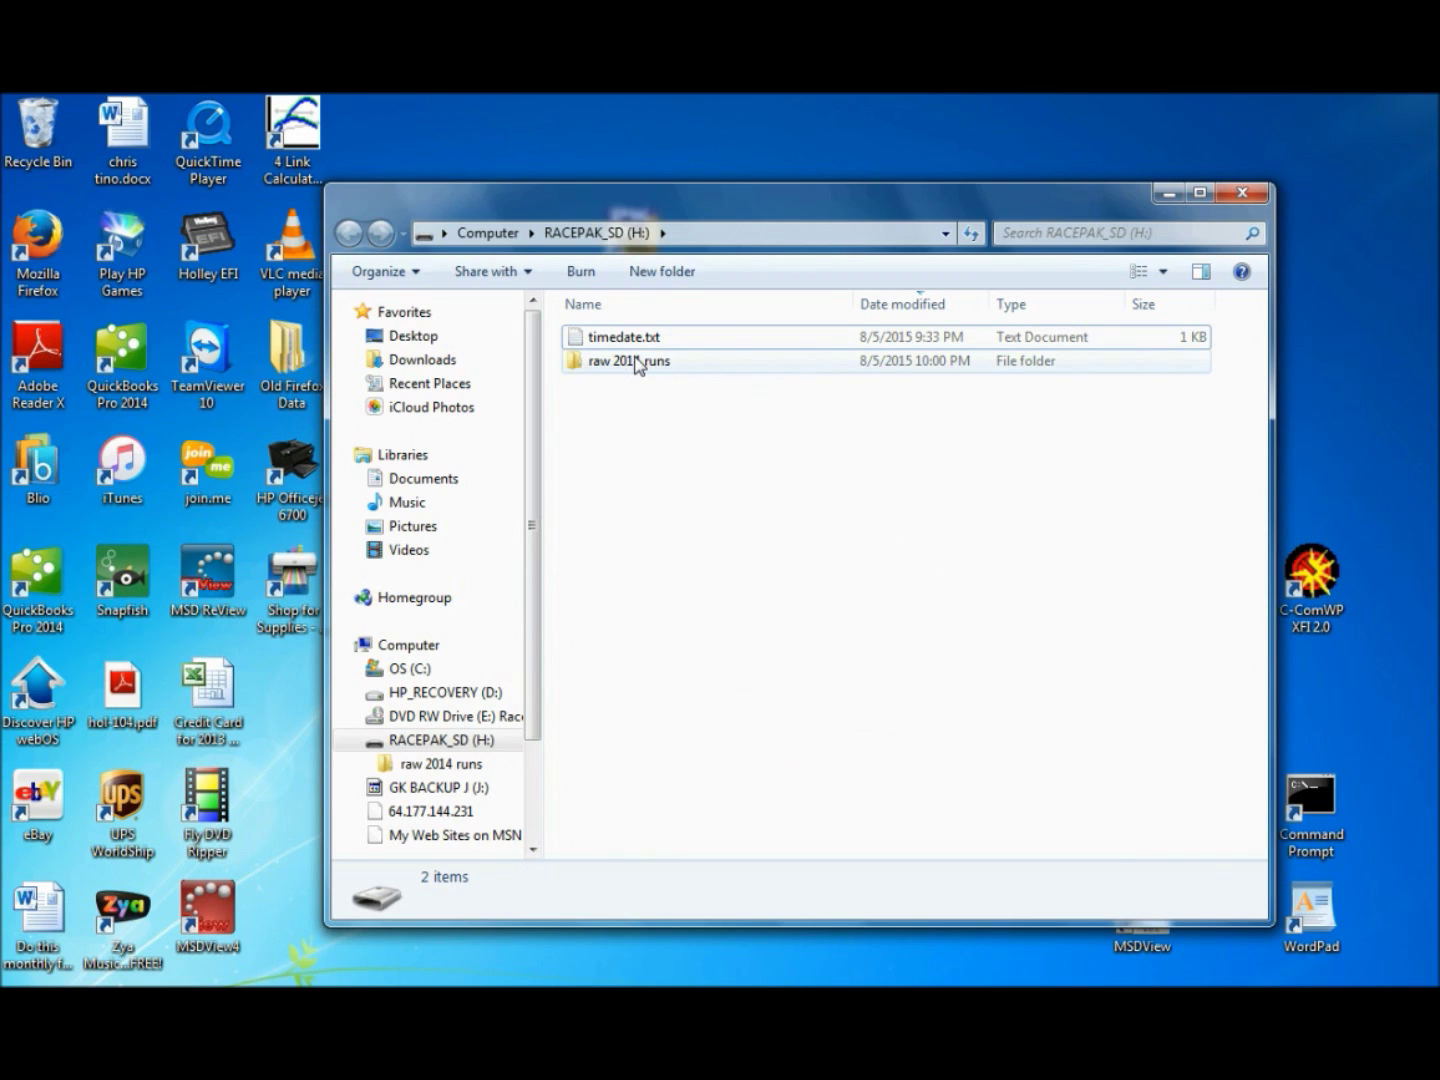
{"action": "mouse_move", "coordinate": [636, 366]}
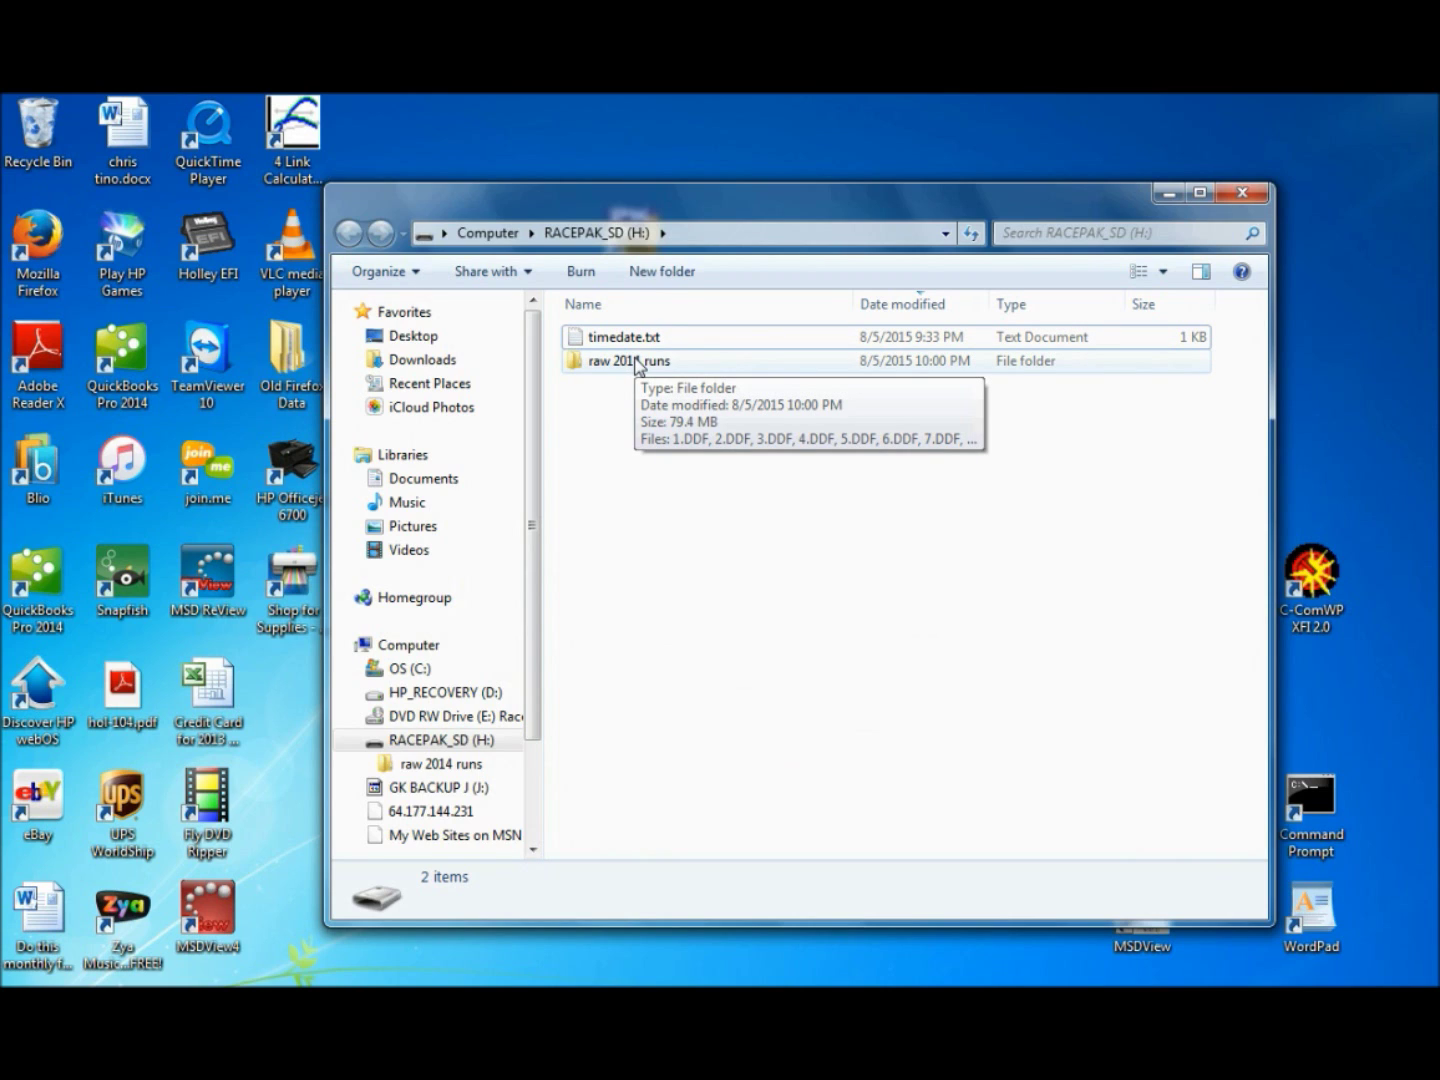